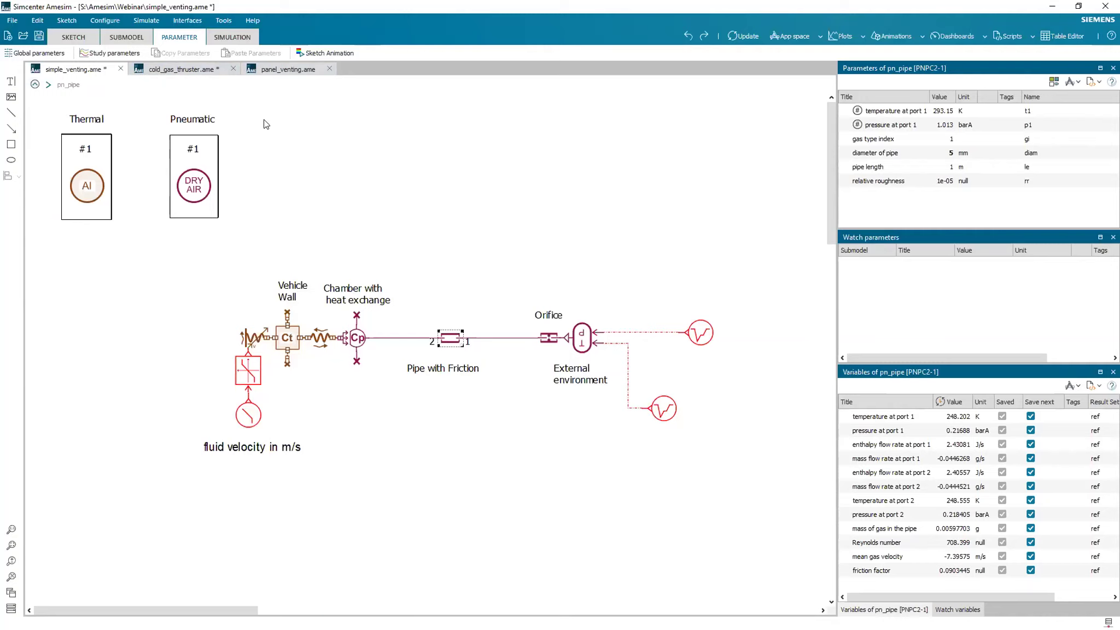
Step: In sketch mode, place a dynamic thermal mass and a th_wall from the Thermal library above Vehicle Wall
left_click(68, 40)
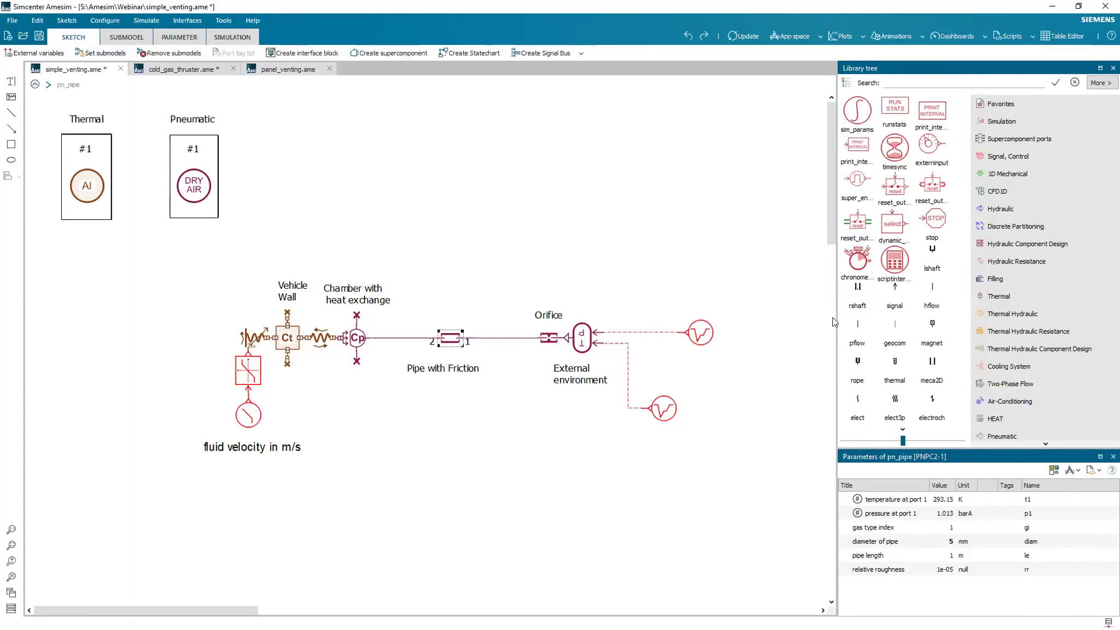
left_click_drag(834, 319, 776, 319)
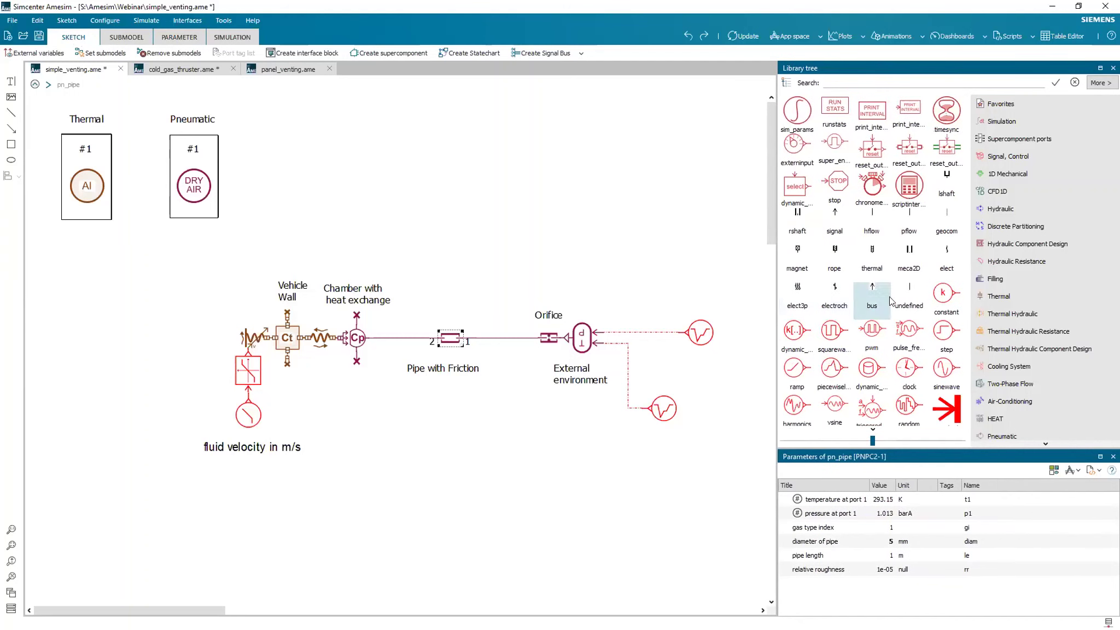
left_click(1016, 296)
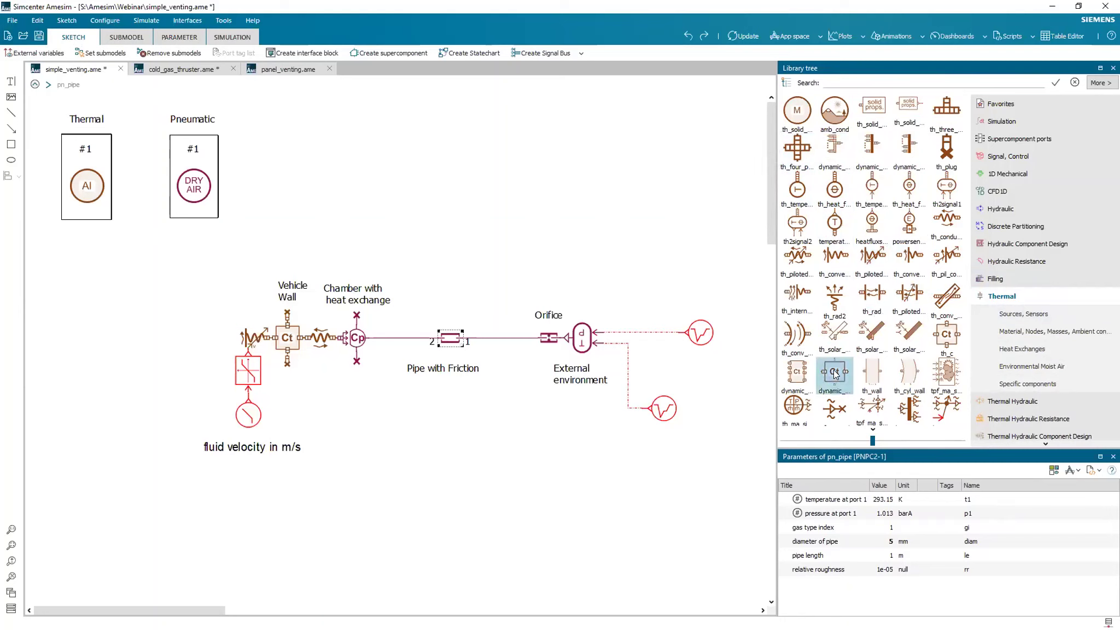
left_click_drag(835, 373, 307, 246)
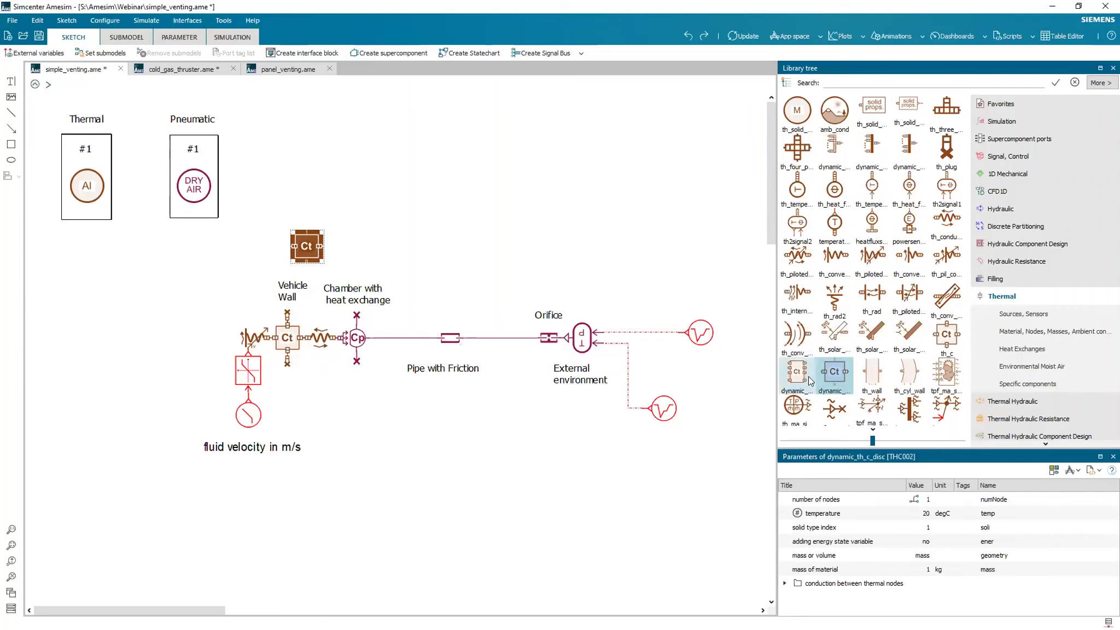
left_click_drag(871, 373, 386, 241)
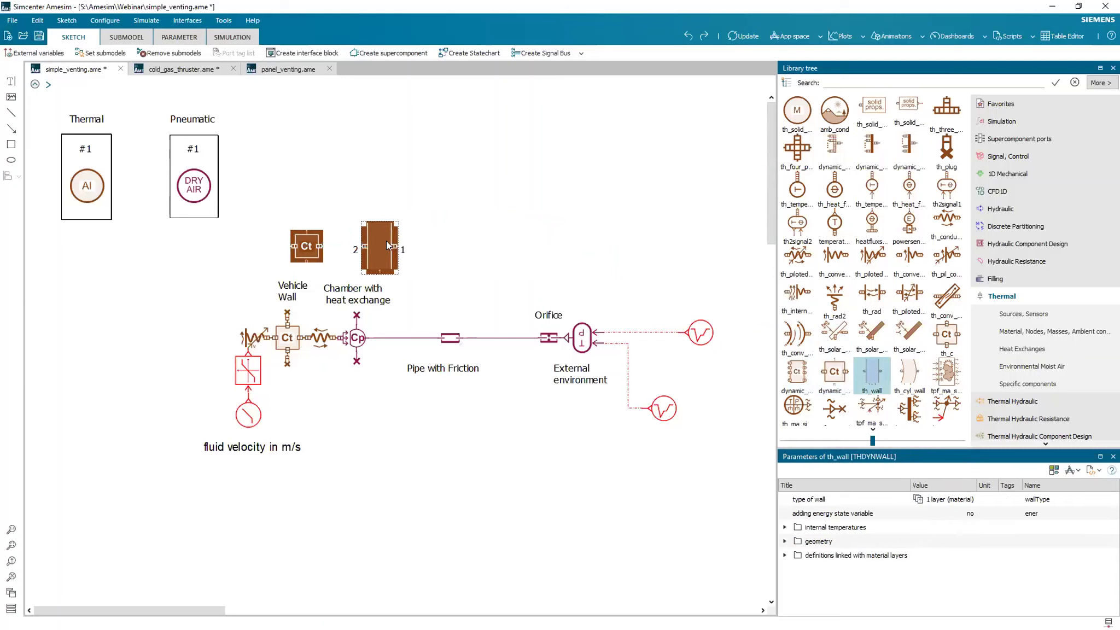
Step: Try linking the thermal mass to the chamber, then delete the trial parts after the incompatible-submodel error
left_click(328, 245)
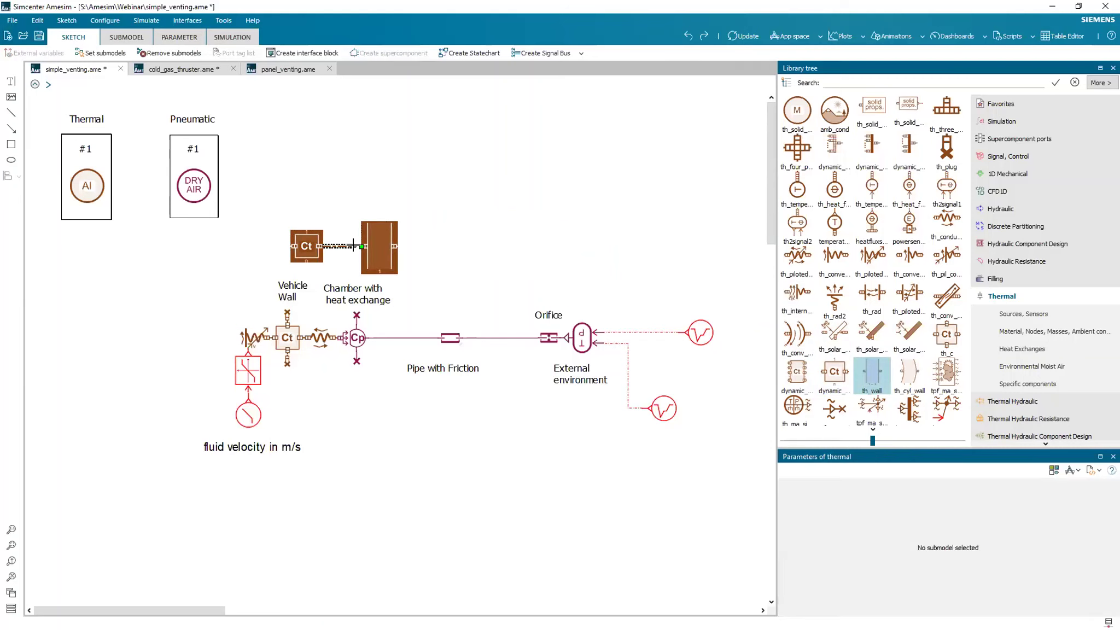
left_click(362, 247)
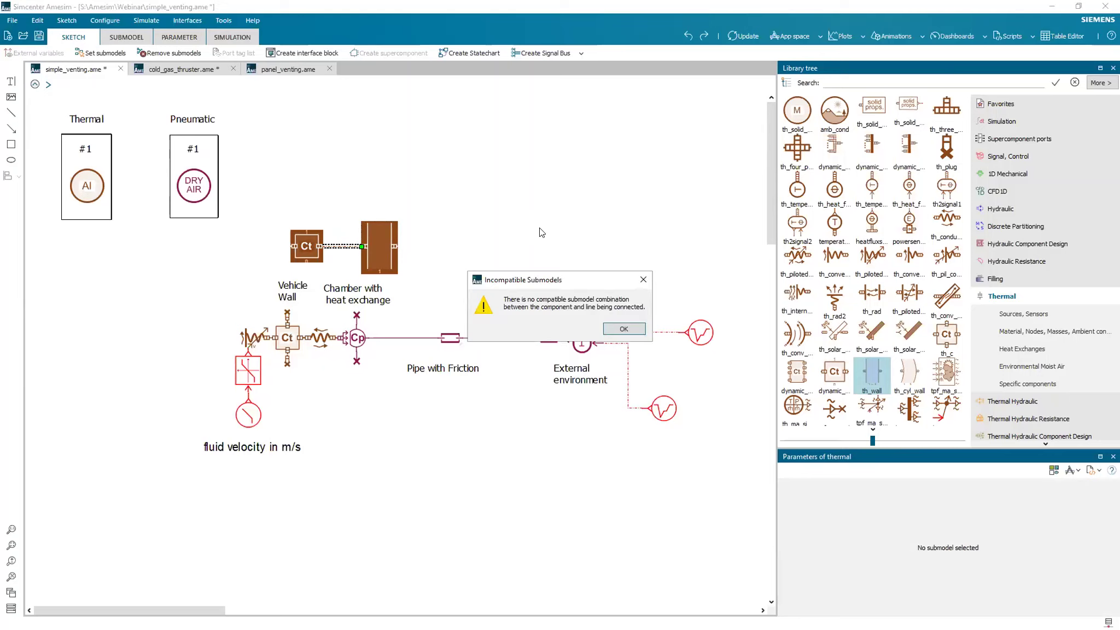
left_click(624, 329)
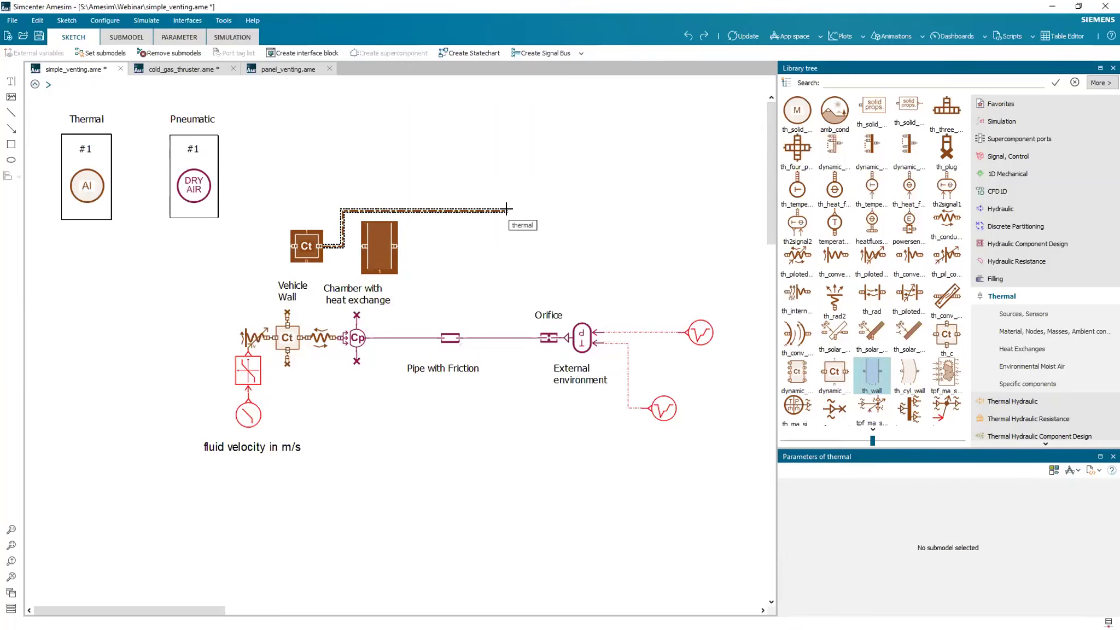
right_click(555, 186)
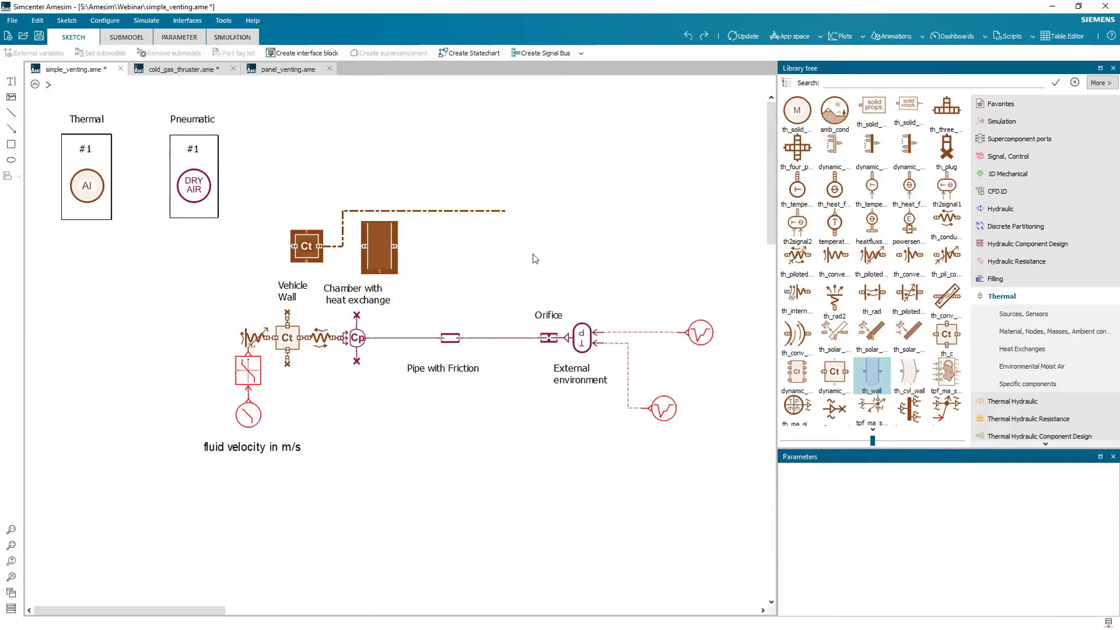
left_click_drag(551, 134, 275, 285)
key("Delete")
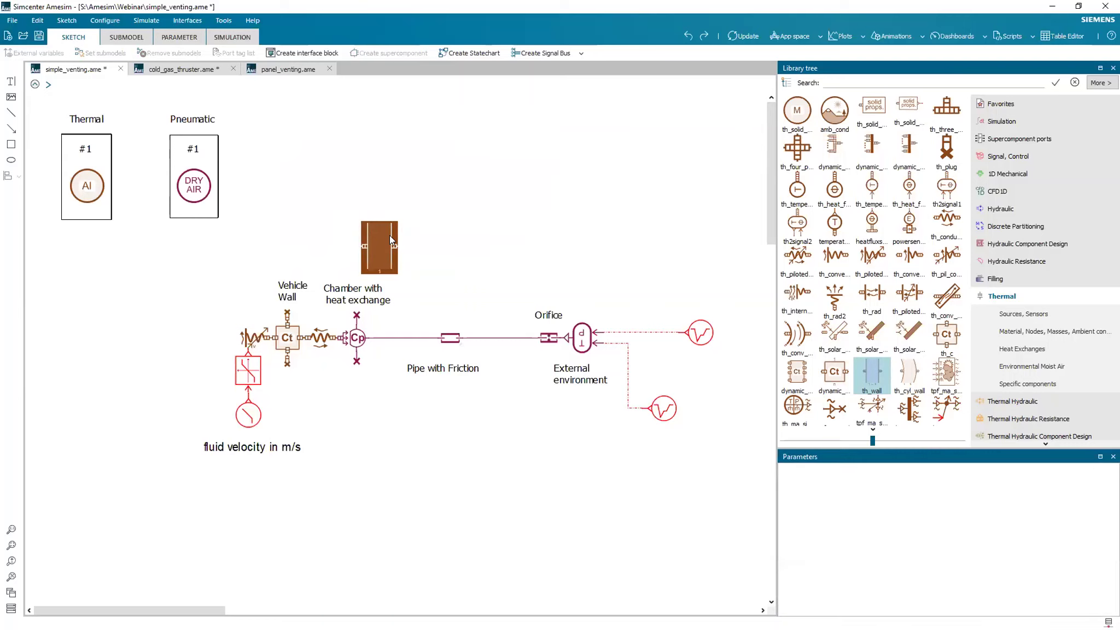
Step: Step simple_venting from Submodel mode through Parameter mode into Simulation mode
left_click(130, 36)
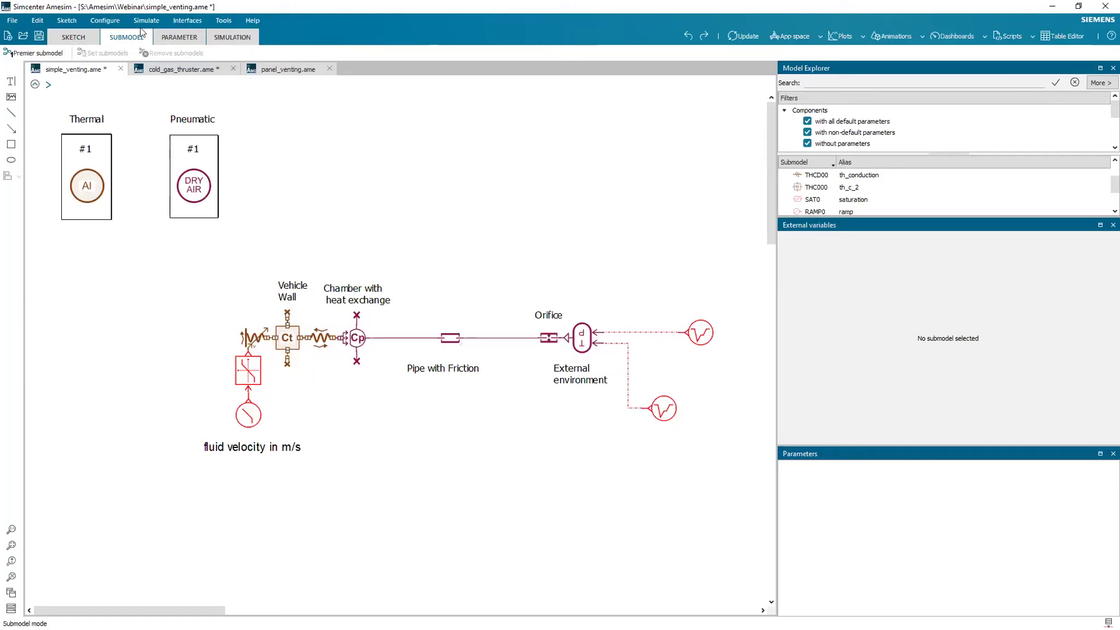
left_click(176, 36)
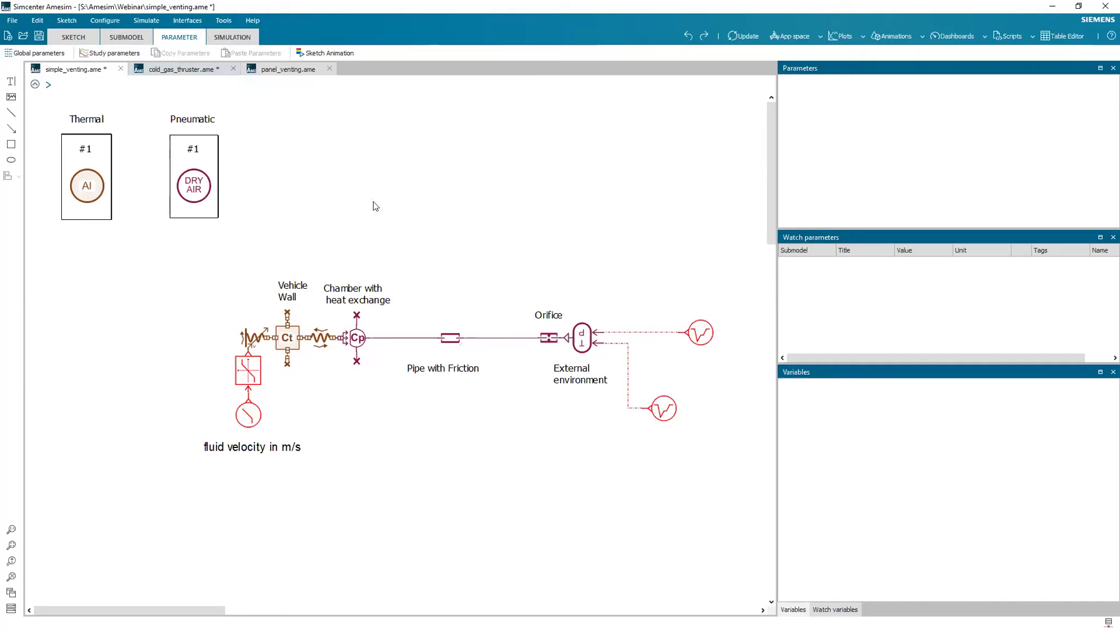
left_click(237, 36)
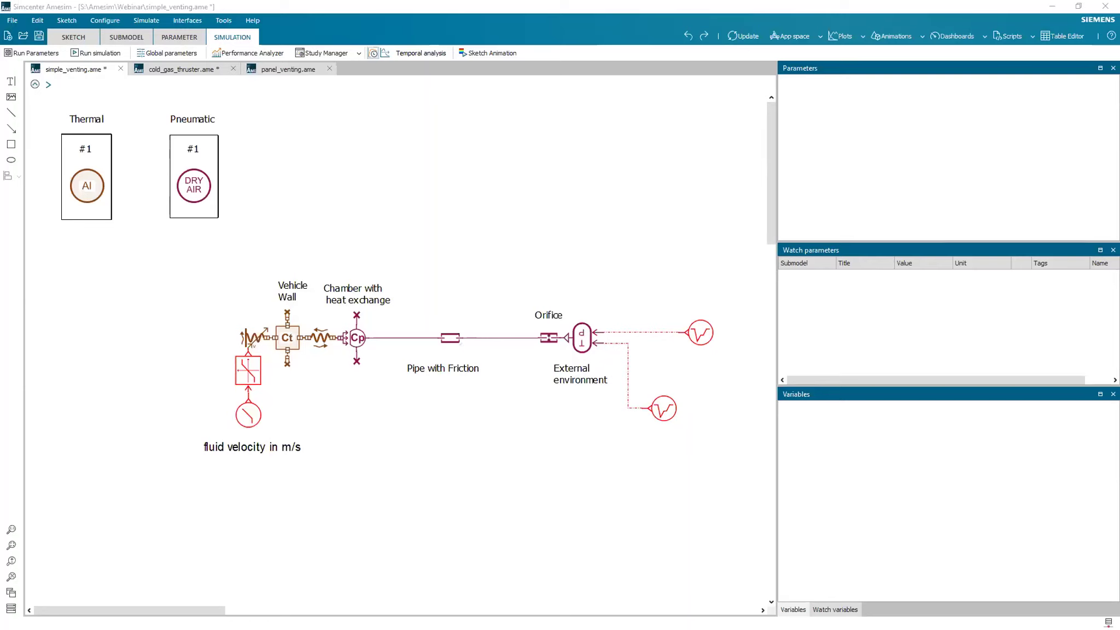
left_click(799, 70)
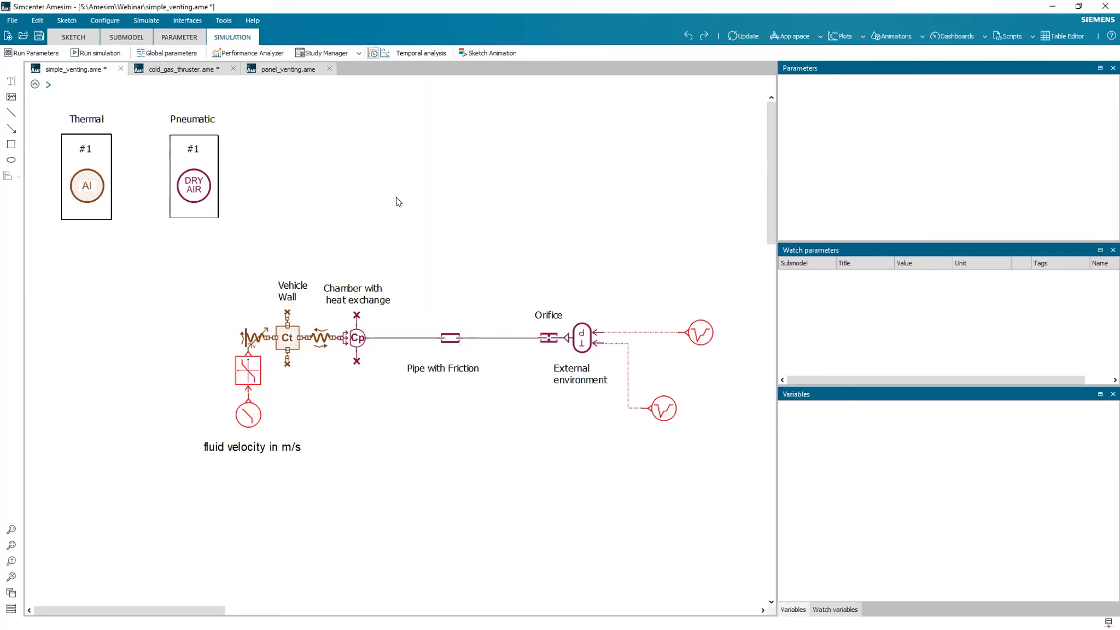
Step: Select the Al thermal solid and browse its material definition choices, keeping pure aluminum
left_click(62, 38)
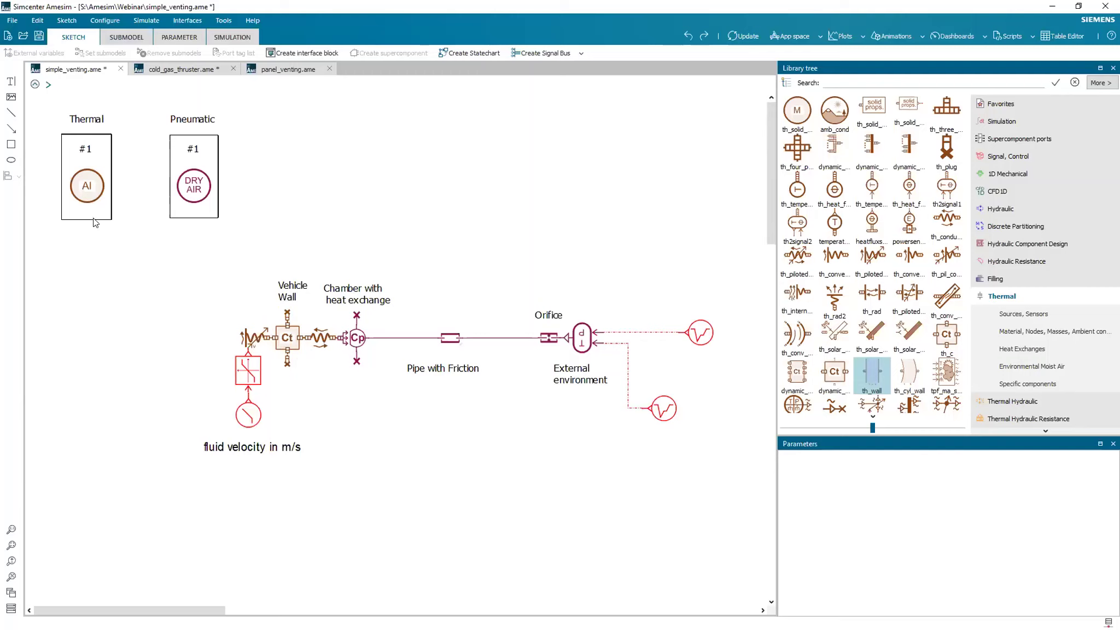
left_click(85, 191)
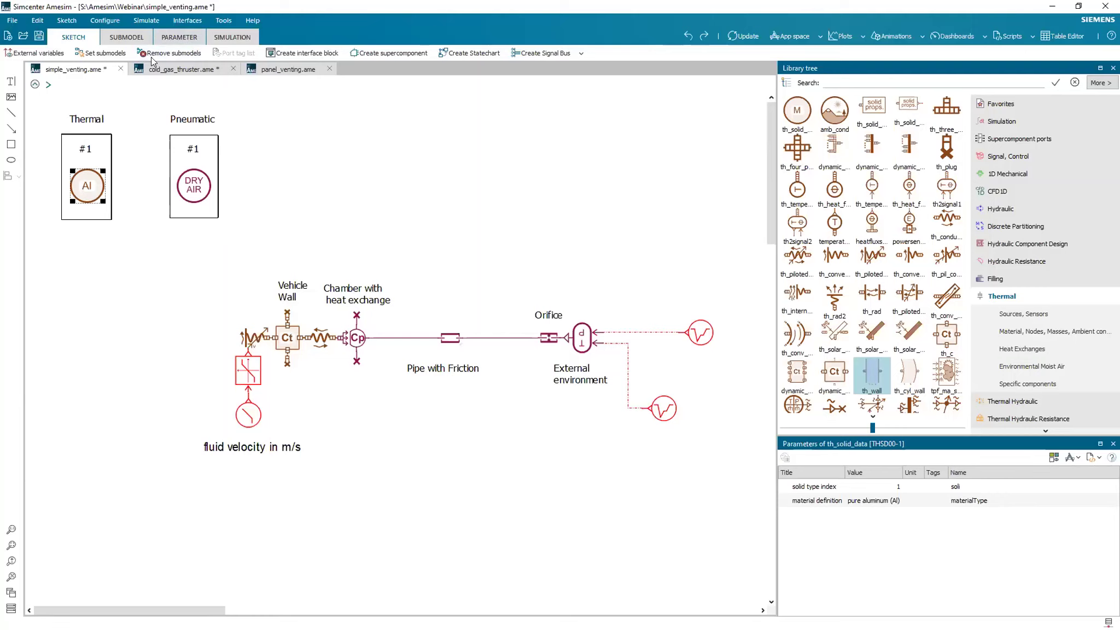
left_click(189, 37)
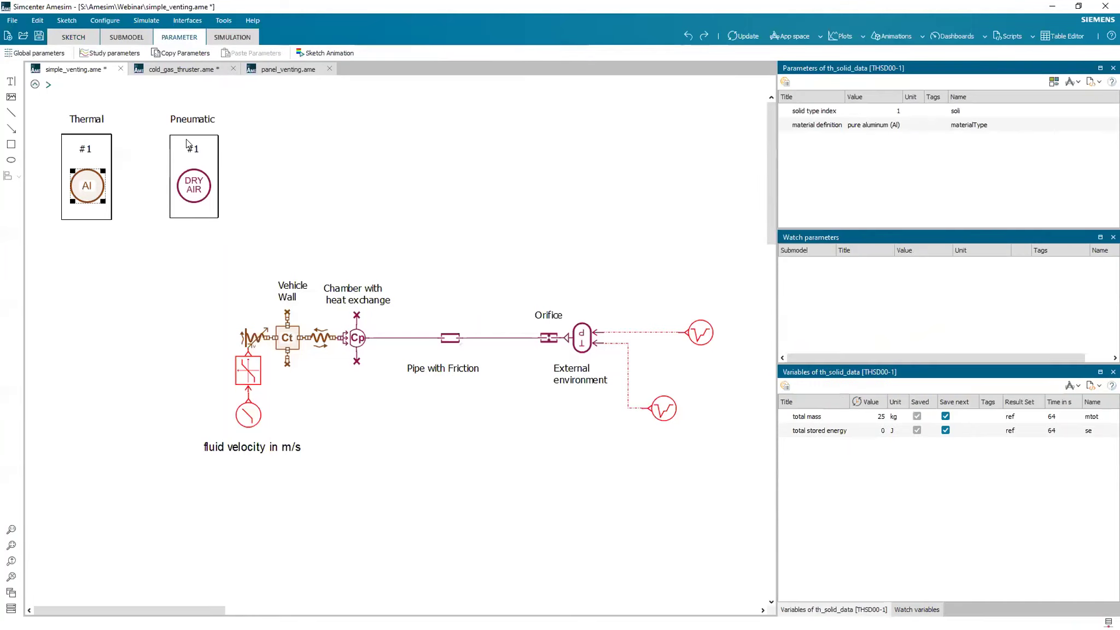
left_click(872, 122)
left_click(879, 124)
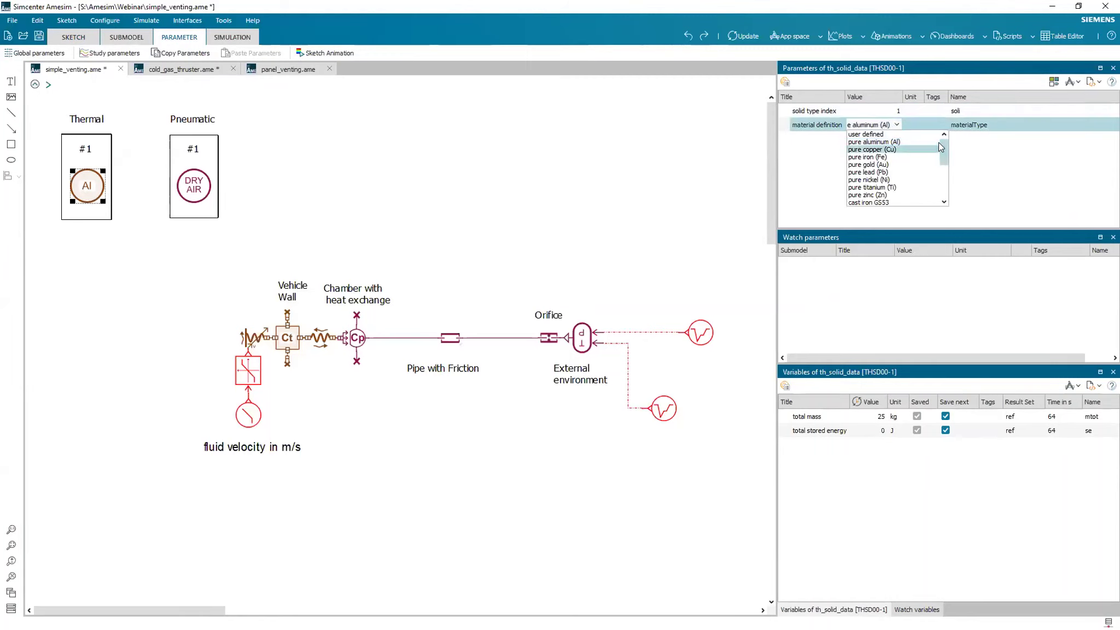
mouse_move(942, 156)
left_mouse_down()
mouse_move(943, 194)
mouse_move(932, 164)
left_mouse_up()
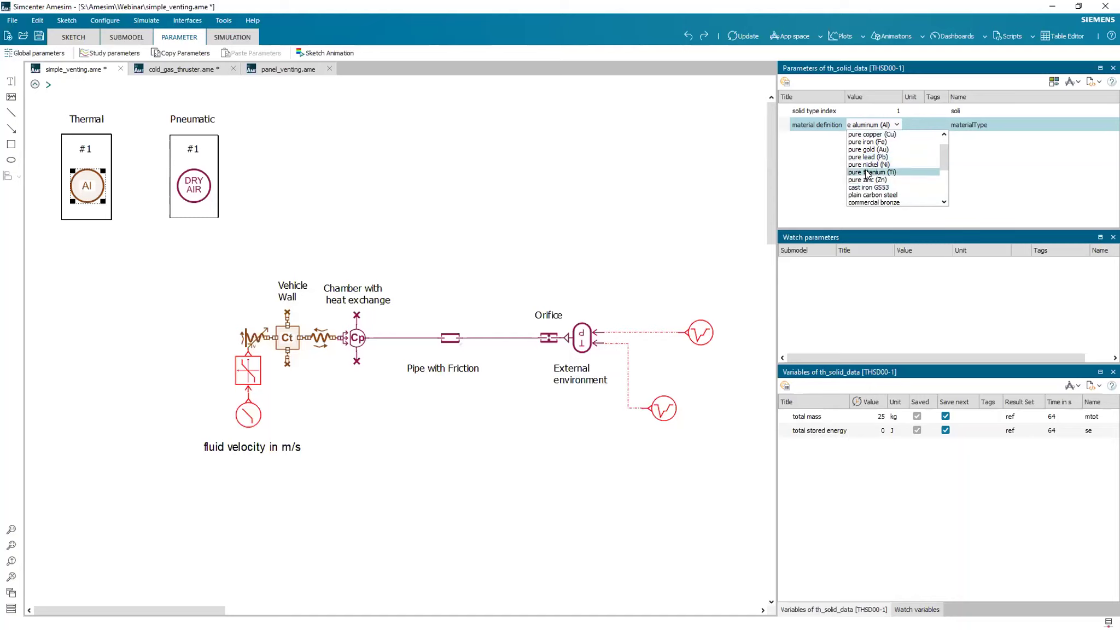
Step: Inspect the piloted convection, chamber, Pipe with Friction and External environment parameters without changing the material
left_click(619, 188)
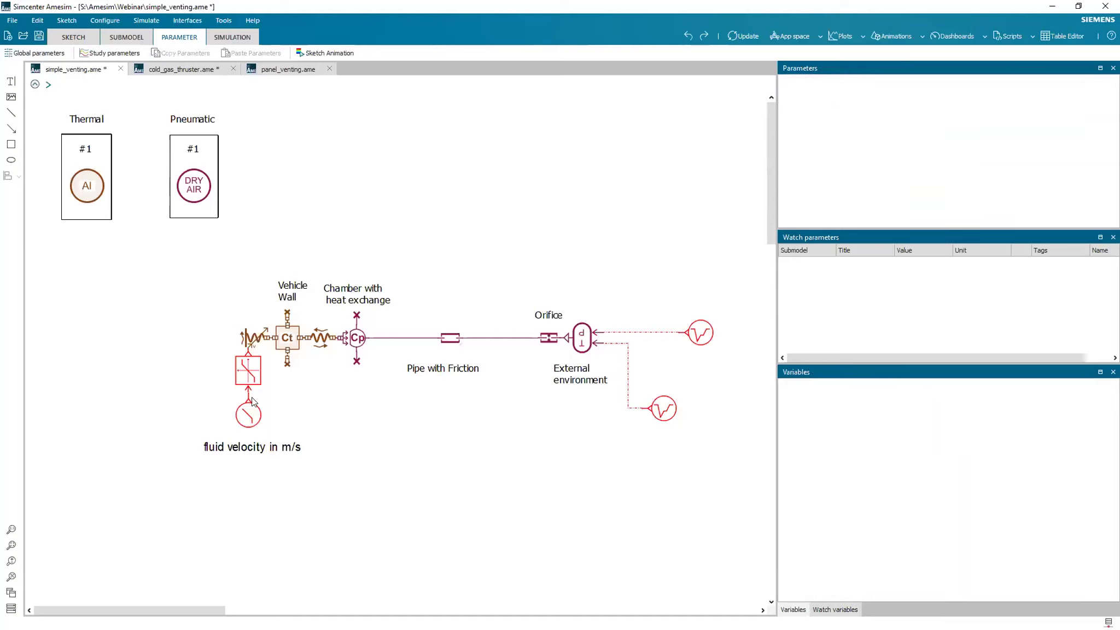
left_click(250, 340)
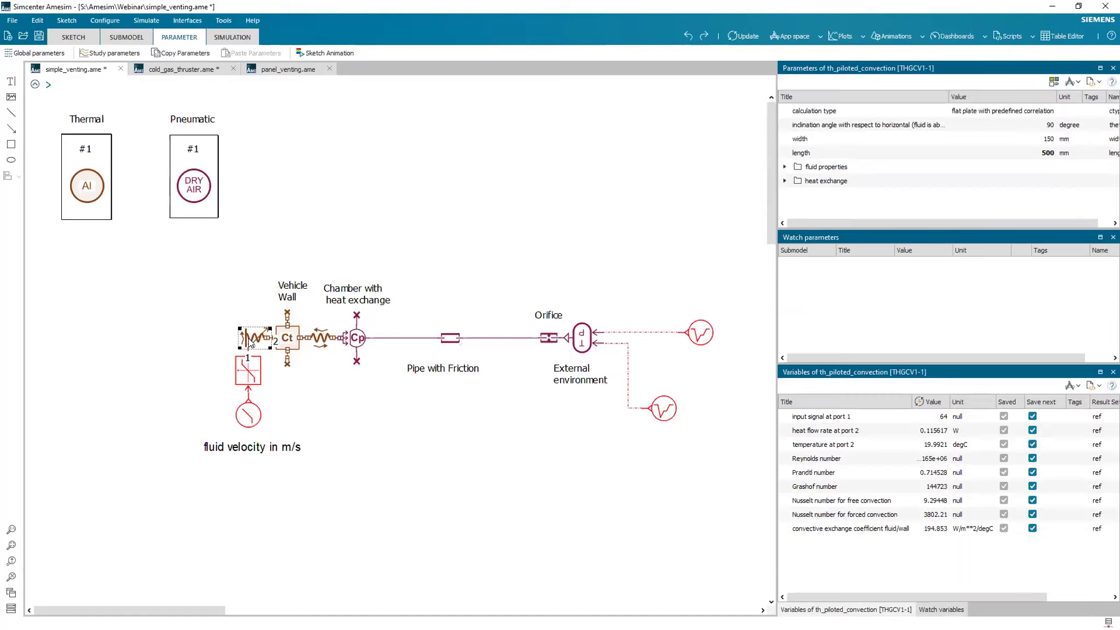
left_click(415, 227)
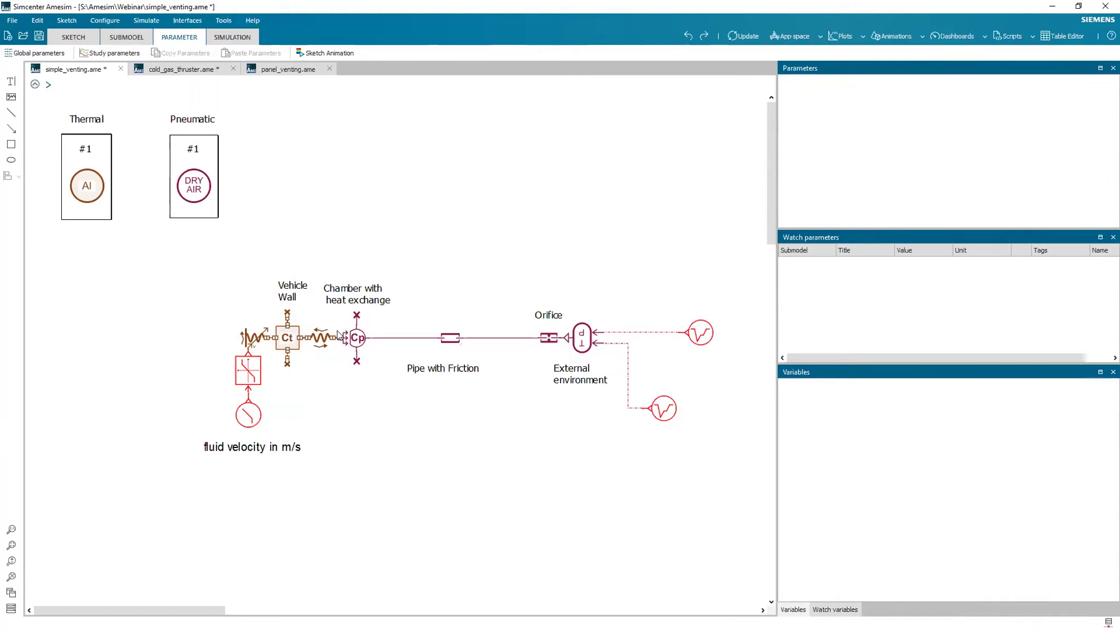
left_click(358, 345)
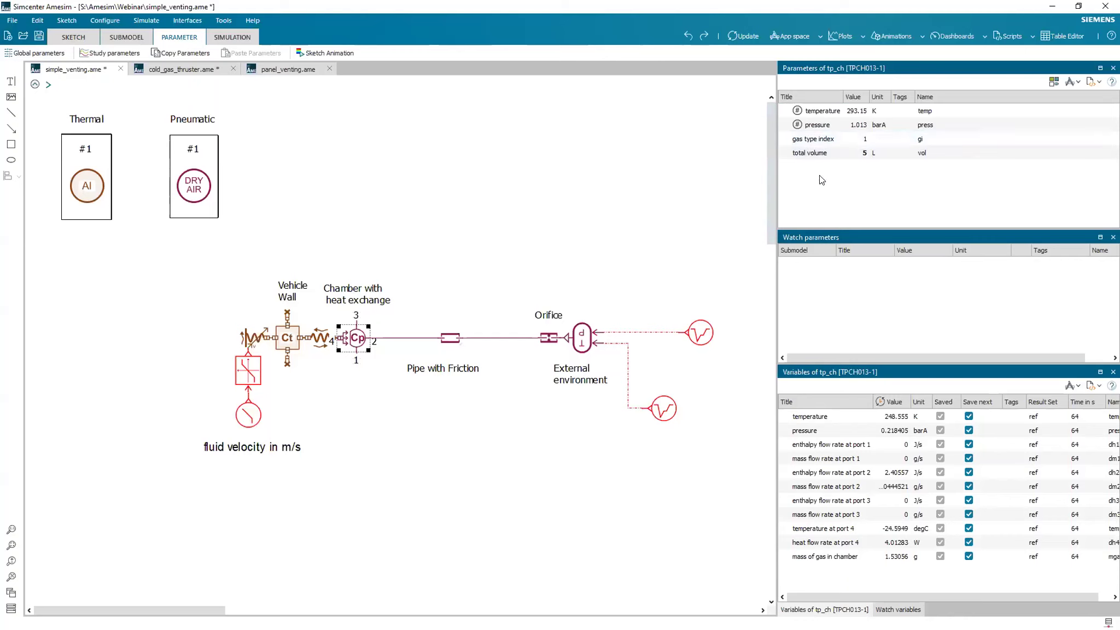
left_click(454, 339)
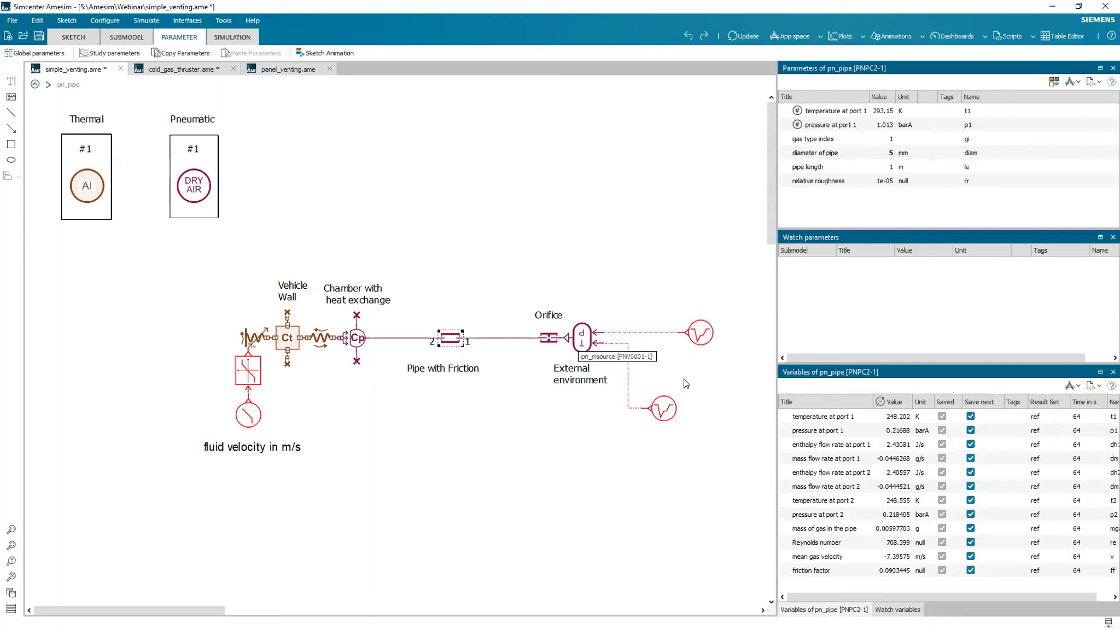
left_click(580, 341)
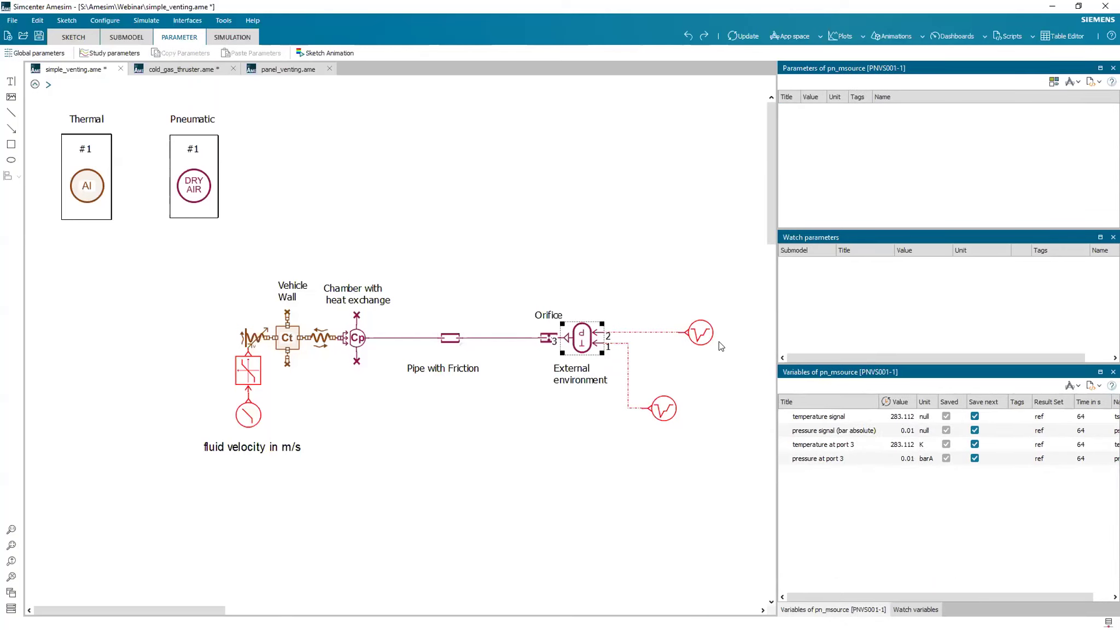
Step: Review the piecewise linear sources, including the lower one ramping 293.15 K to 253 K over 240 s
left_click(700, 333)
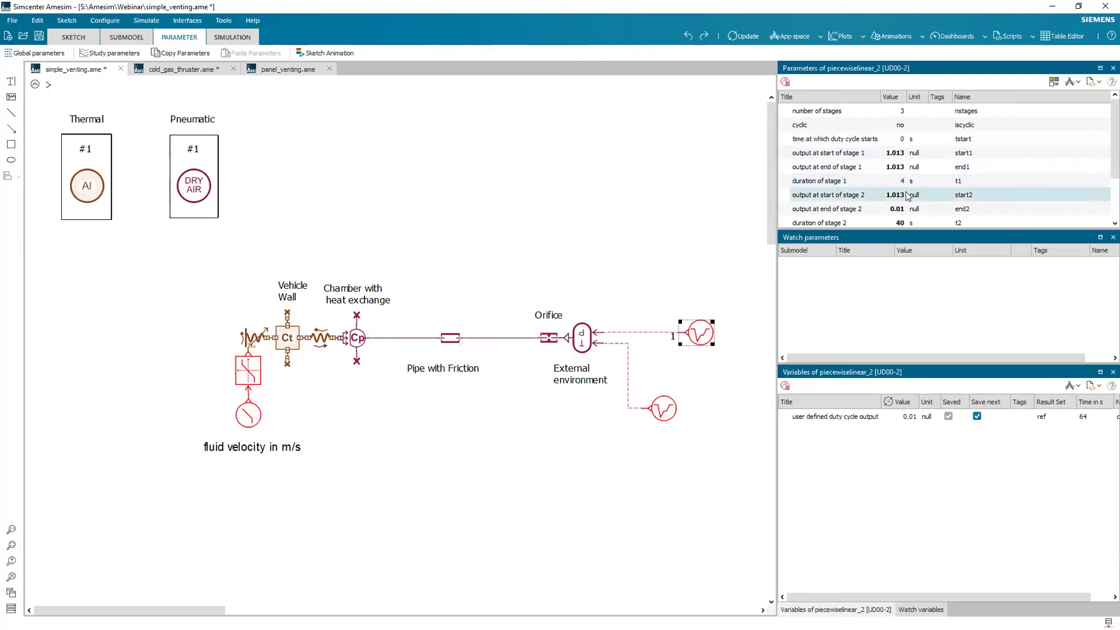
scroll(890, 179, "down", 2)
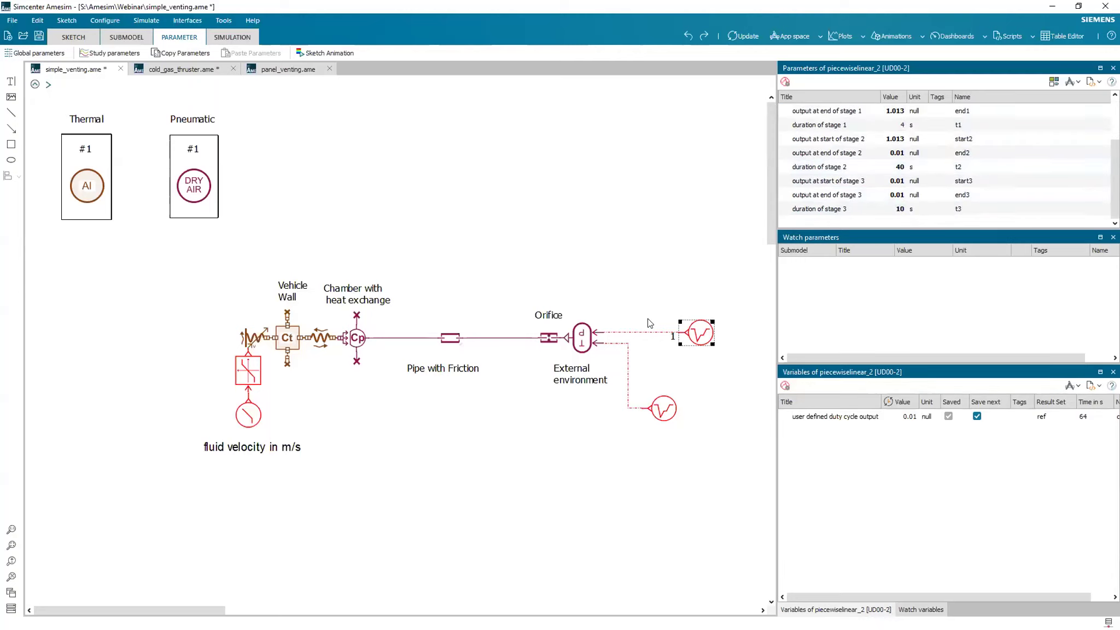
left_click(656, 413)
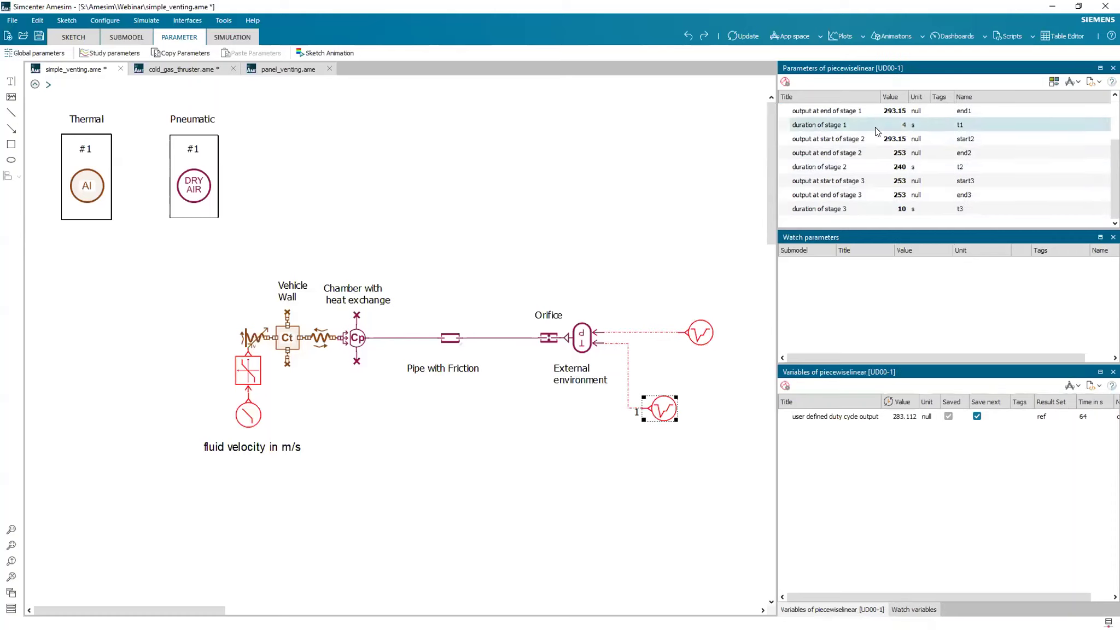
scroll(901, 170, "up", 1)
scroll(902, 171, "up", 1)
scroll(902, 179, "down", 1)
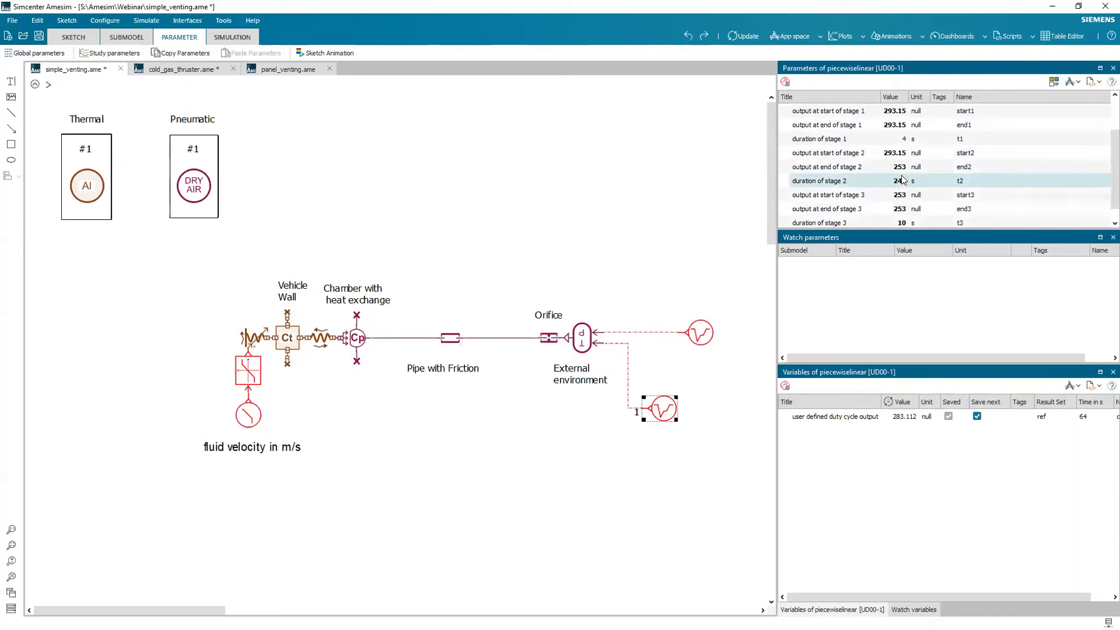
scroll(902, 179, "down", 1)
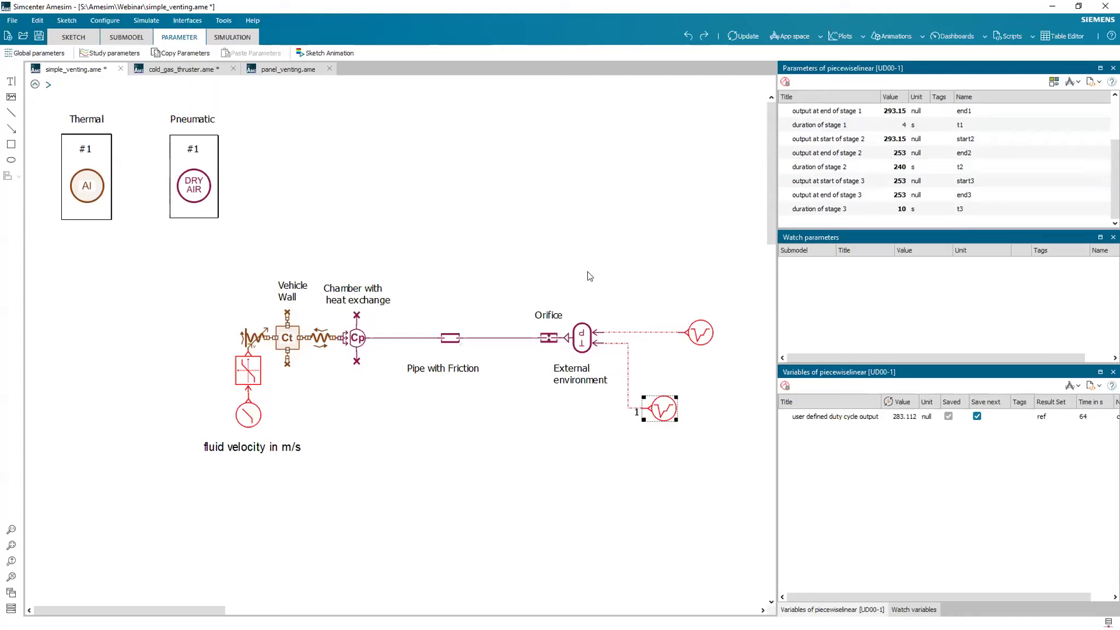
Step: Run the 64 s simple_venting simulation to 100% twice, closing the run monitor each time
left_click(235, 33)
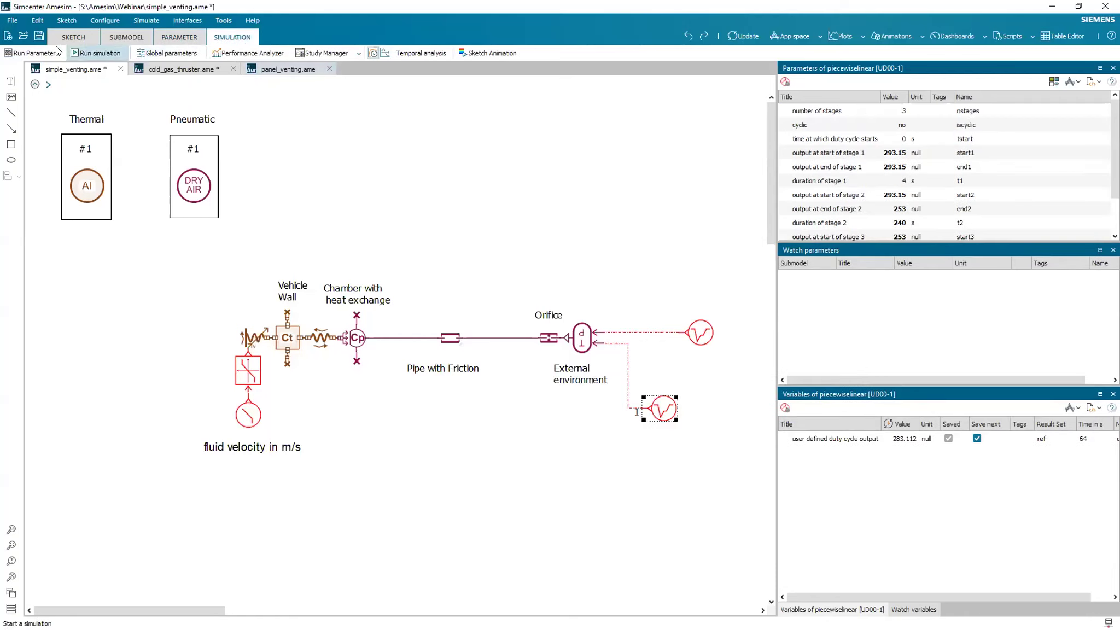
left_click(97, 53)
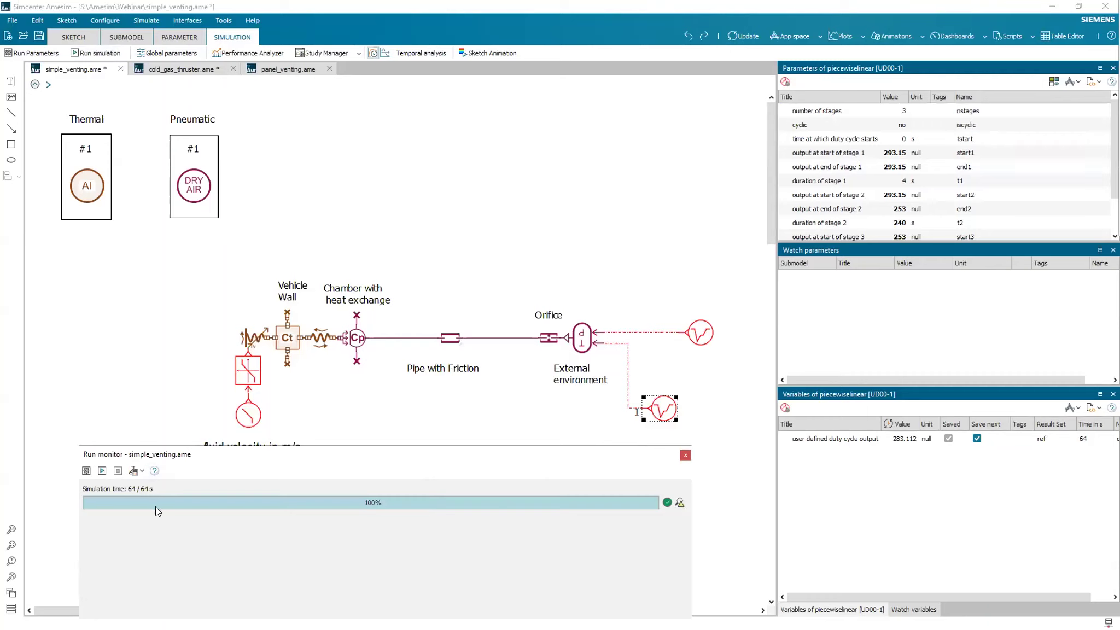
left_click(685, 455)
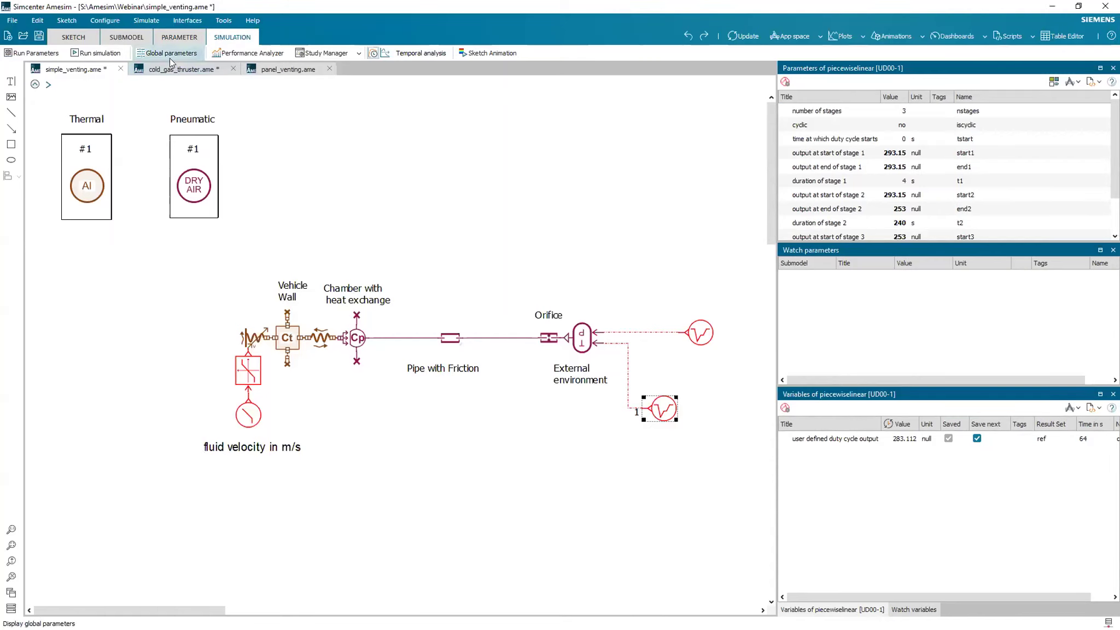
left_click(91, 54)
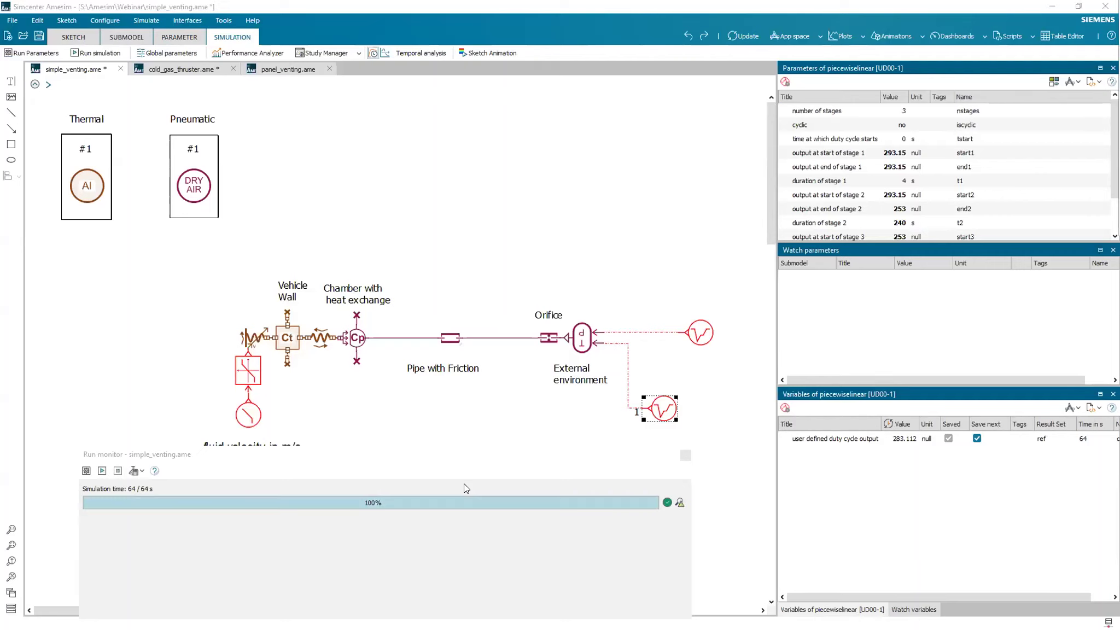
left_click(685, 456)
left_click(553, 228)
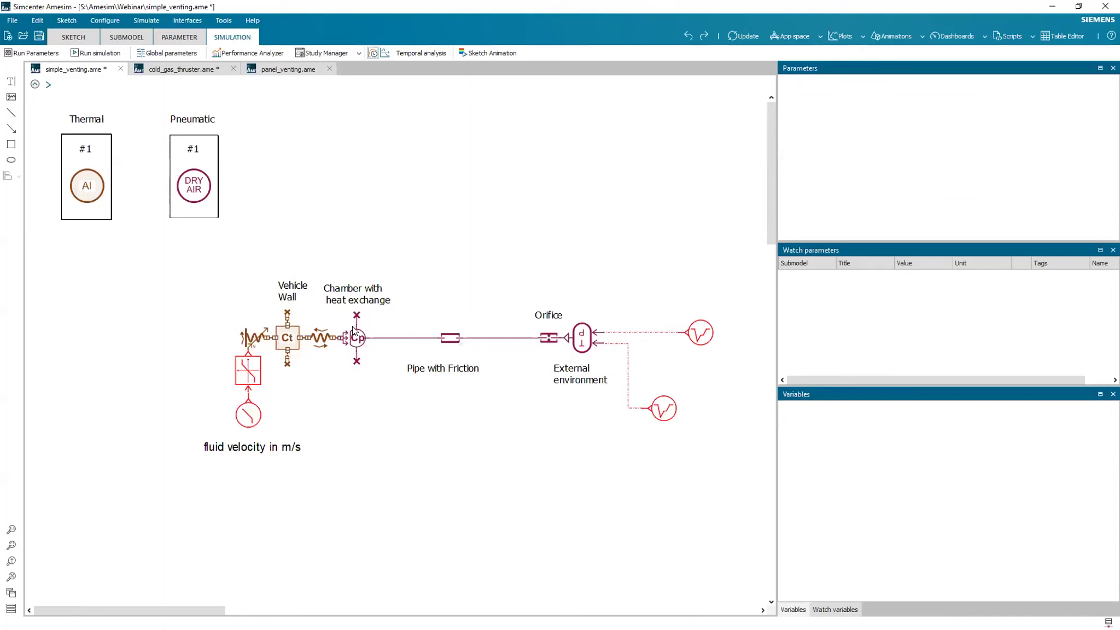
Step: Plot the Cp chamber's pressure versus time as Plot - 1, falling from about 1.0 to 0.22 barA
left_click(356, 343)
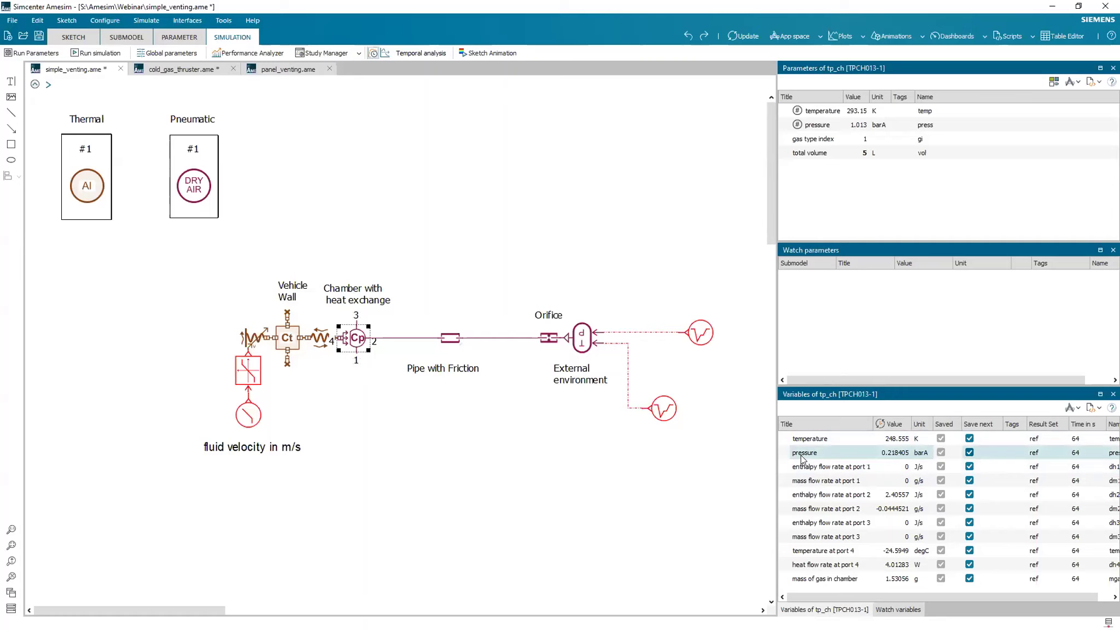
left_click_drag(802, 458, 464, 465)
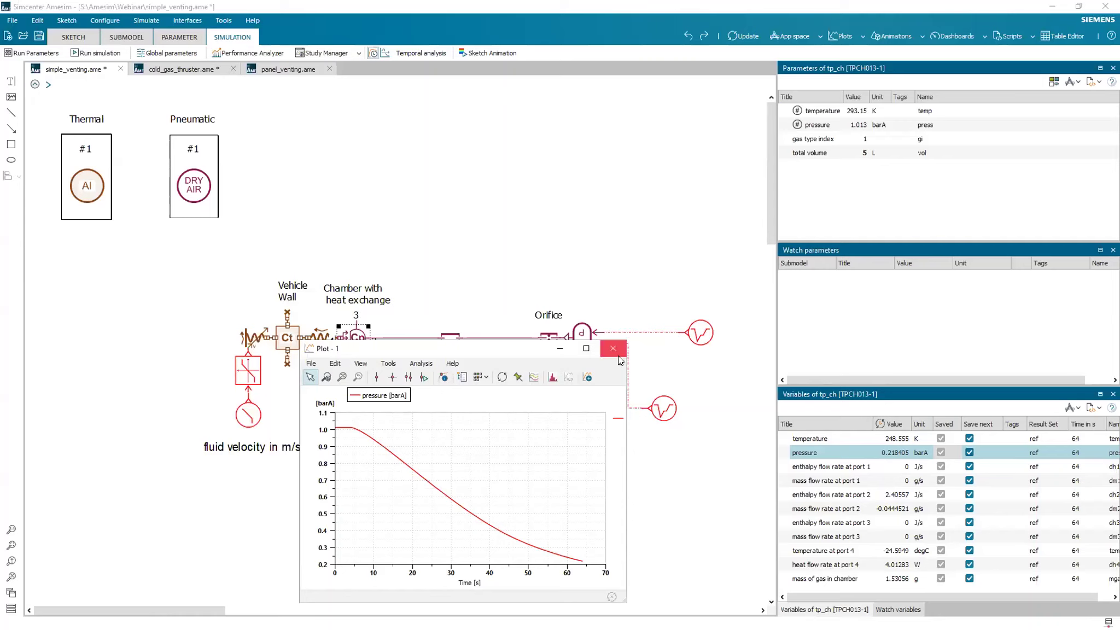
left_click(702, 340)
Step: Add piecewiselinear_2's user defined duty cycle output to Plot - 1 and move the plot window up-left
left_click(701, 340)
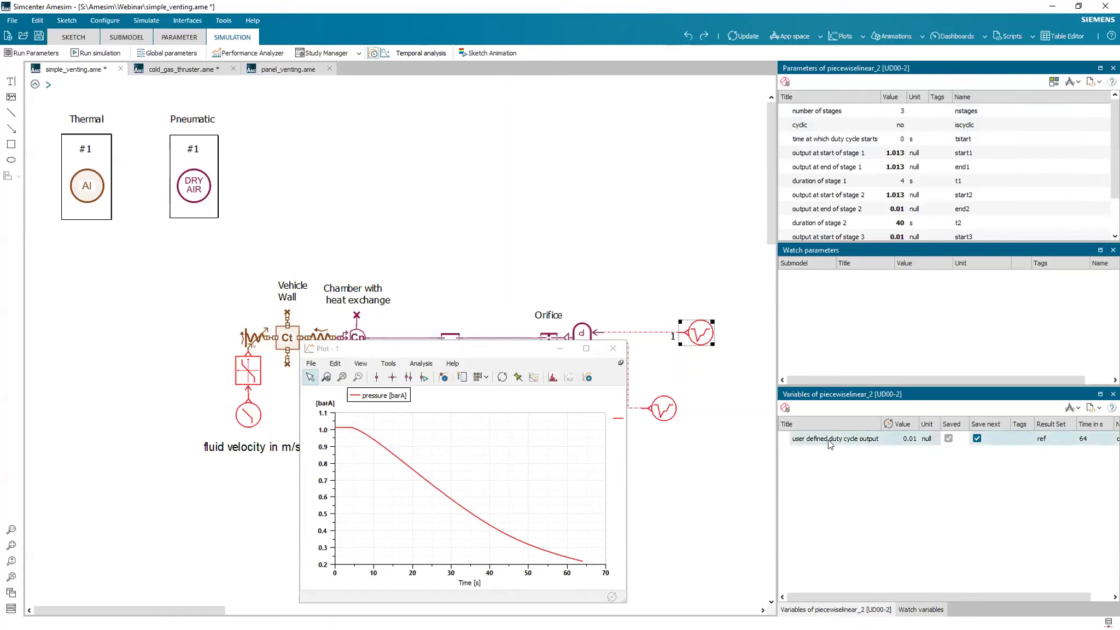
left_click_drag(827, 438, 504, 487)
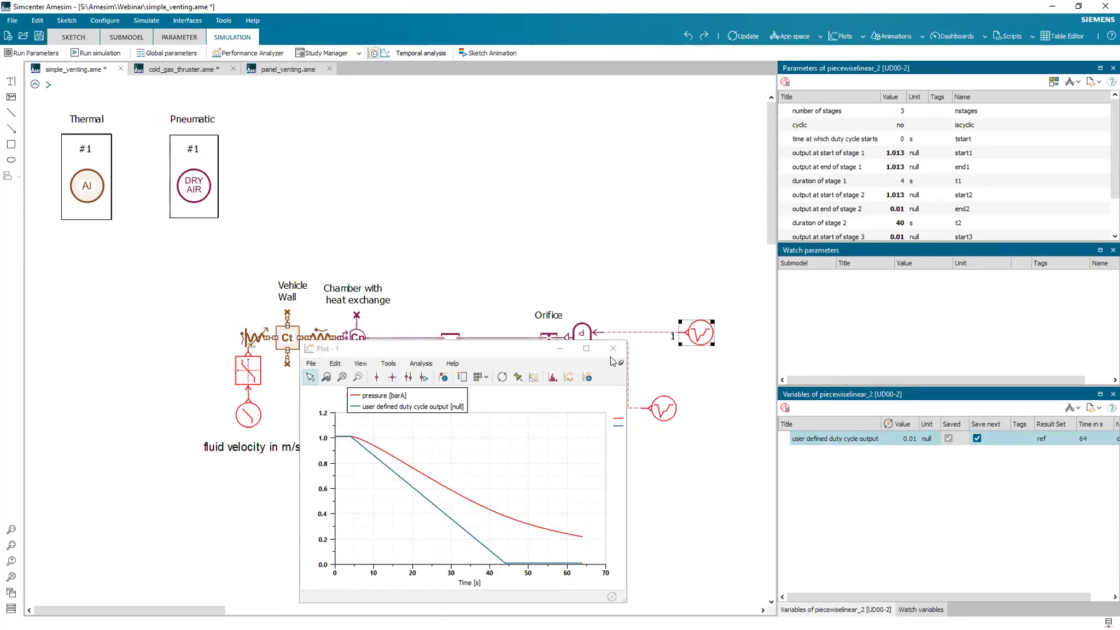
left_click(523, 347)
left_click_drag(523, 348, 471, 136)
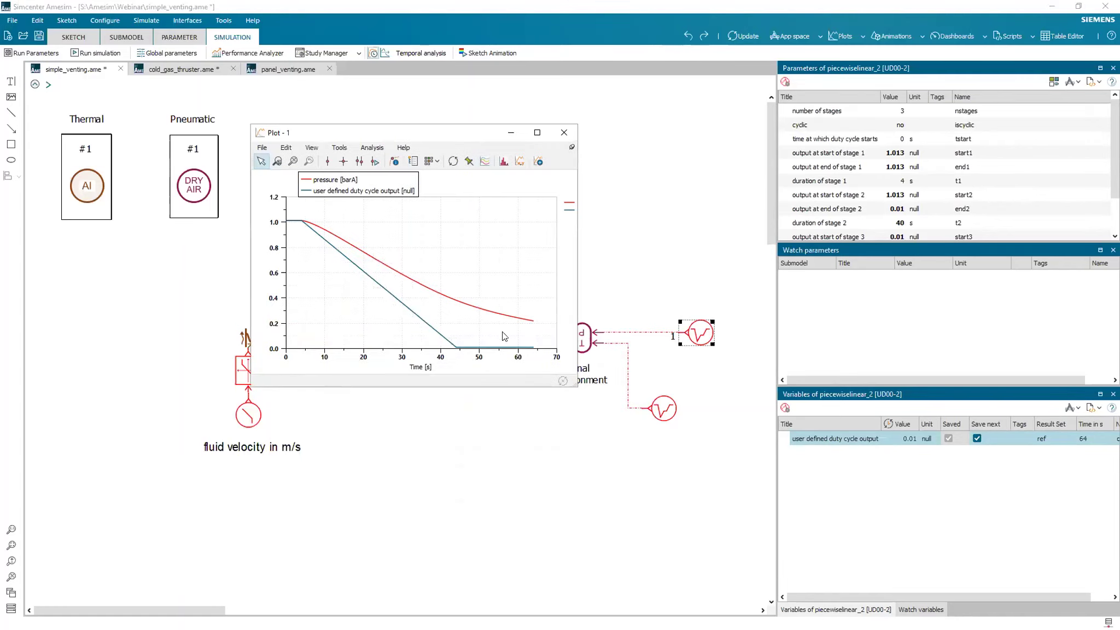
Step: Close Plot - 1 and put simple_venting back into sketch mode
left_click(569, 135)
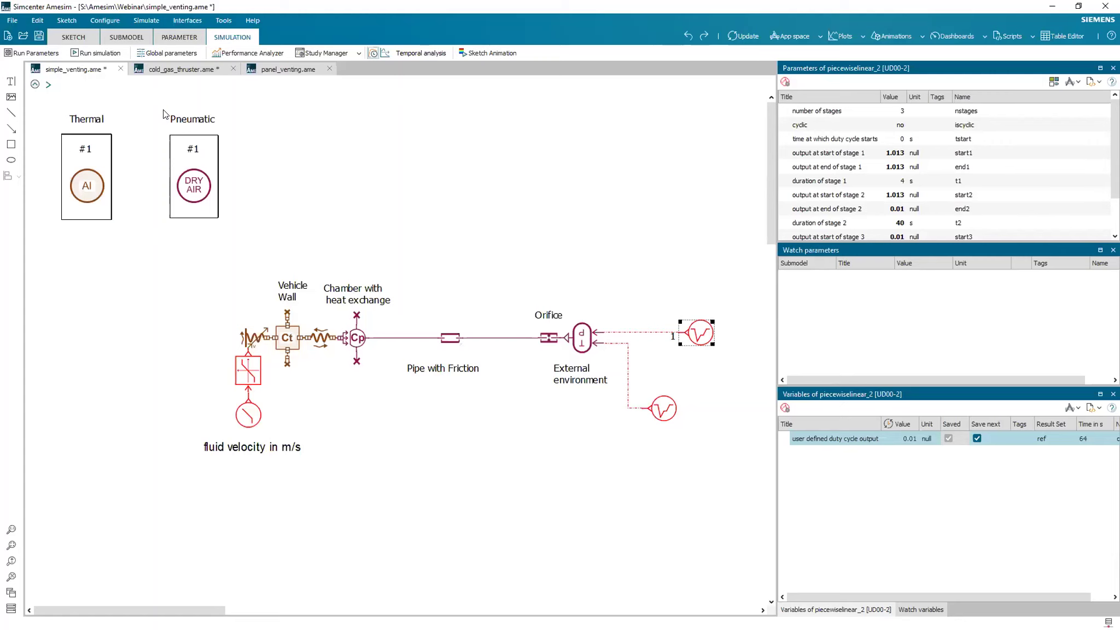
left_click(74, 39)
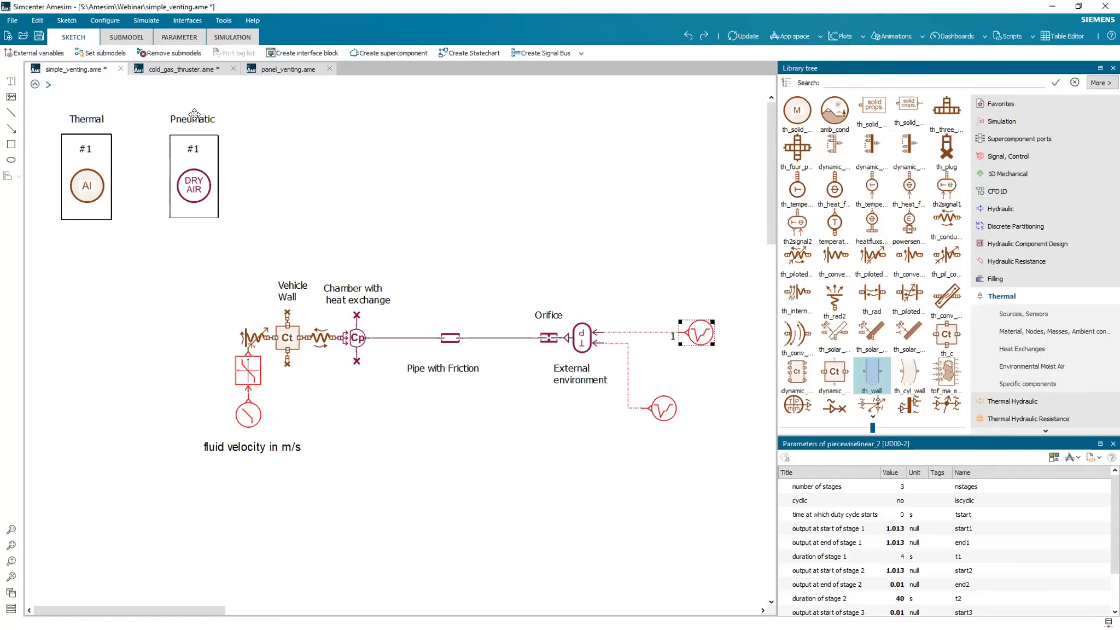
Step: Bring up the cold_gas_thruster model with its tank, pipe loss, throat area and nozzle components
left_click(183, 68)
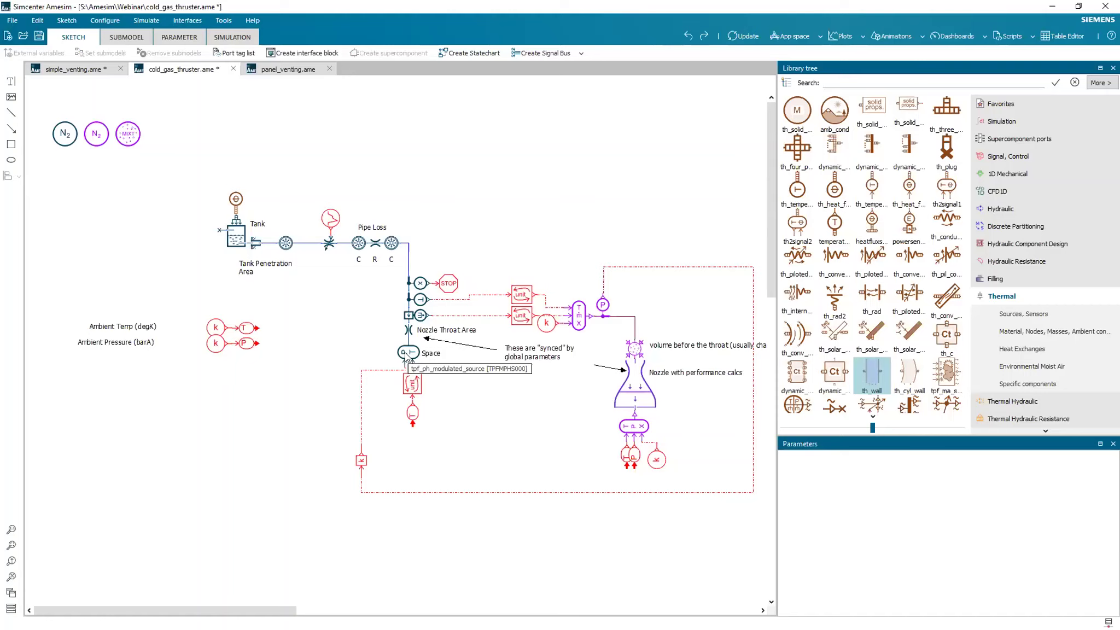
key("ctrl+r")
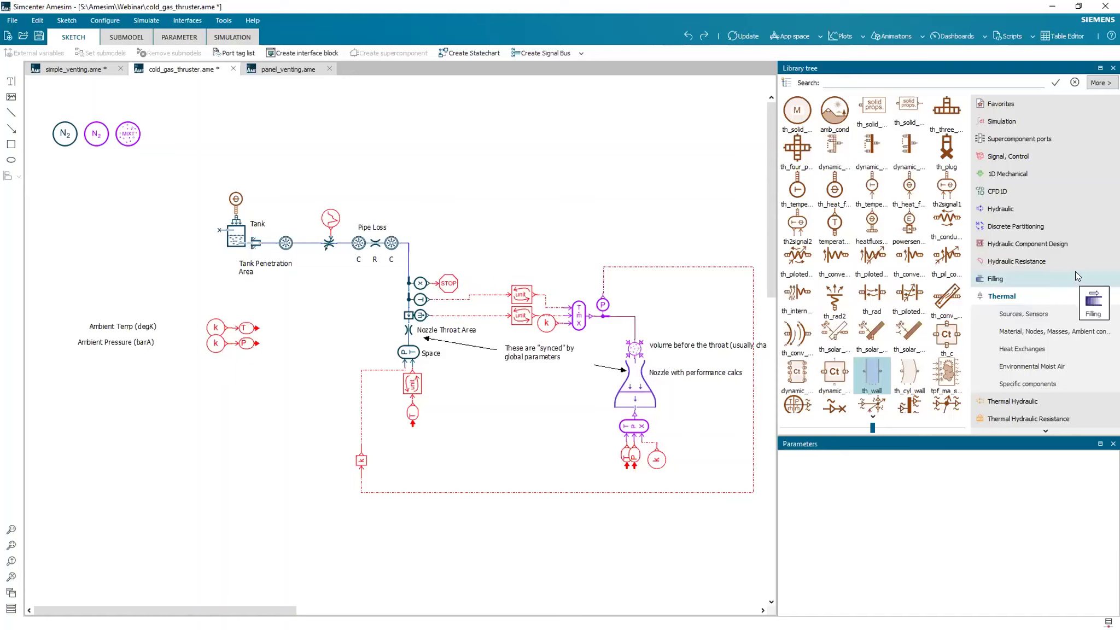
left_click(997, 296)
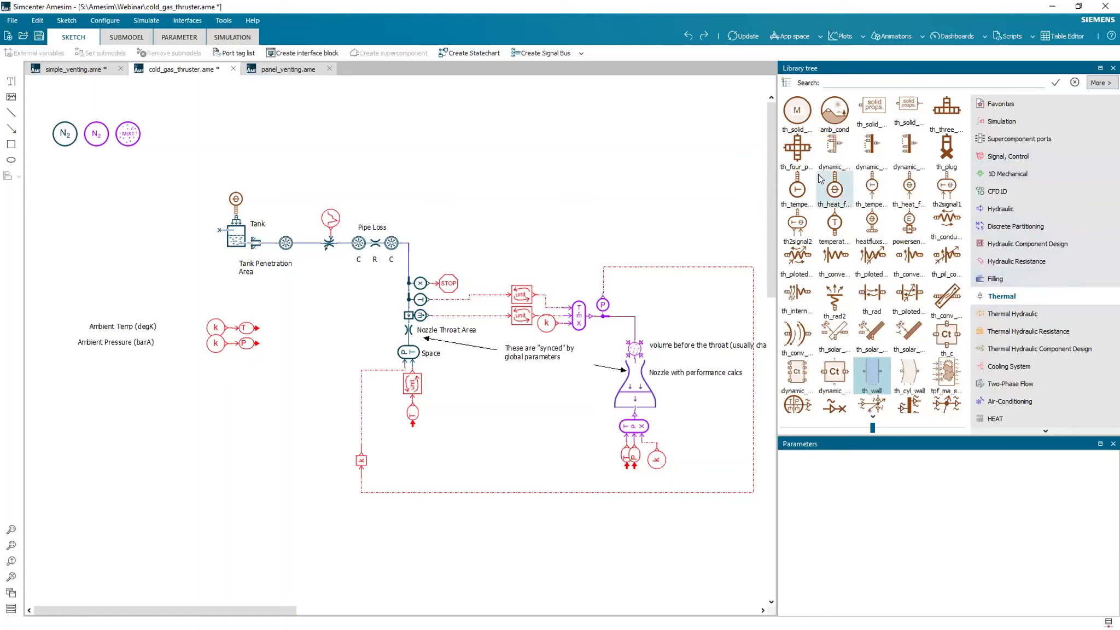
scroll(1058, 345, "down", 6)
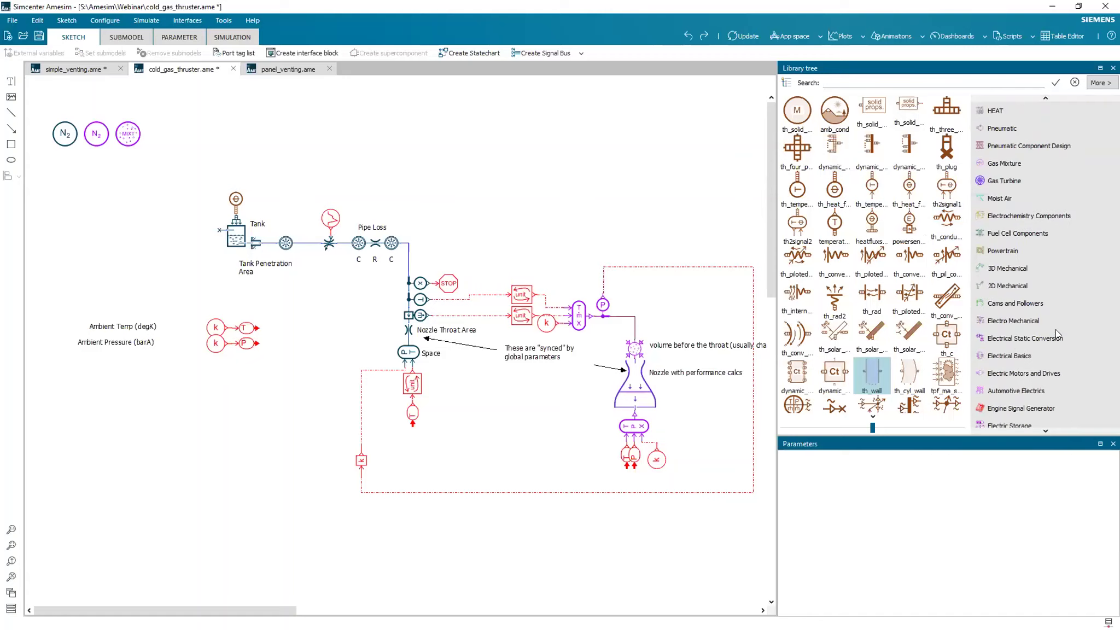
scroll(1055, 331, "down", 2)
scroll(1055, 330, "up", 2)
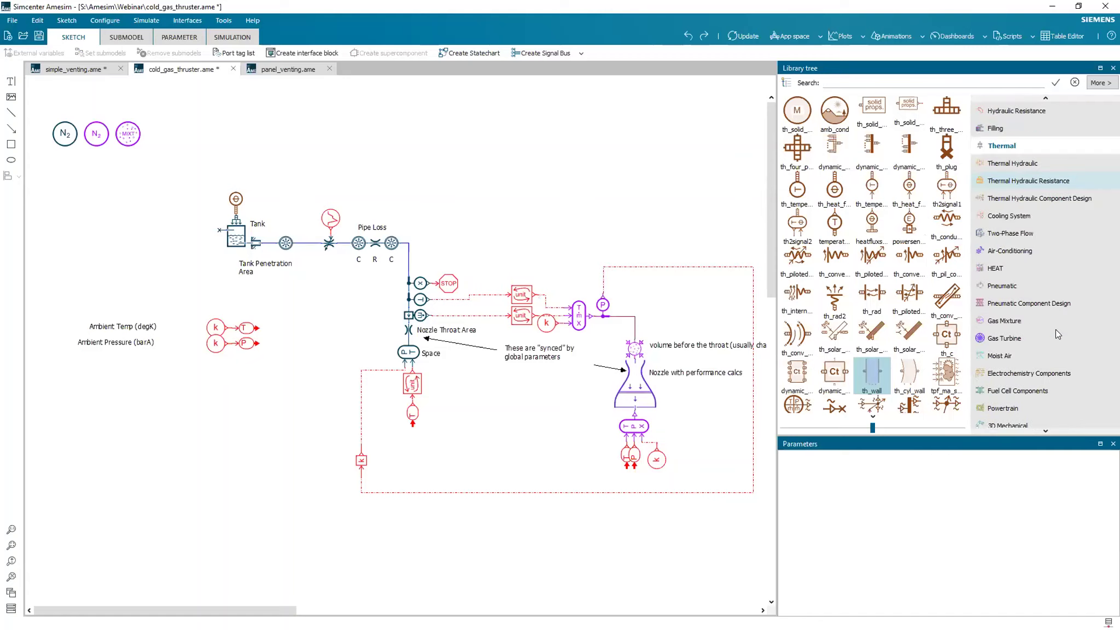
scroll(1055, 329, "up", 3)
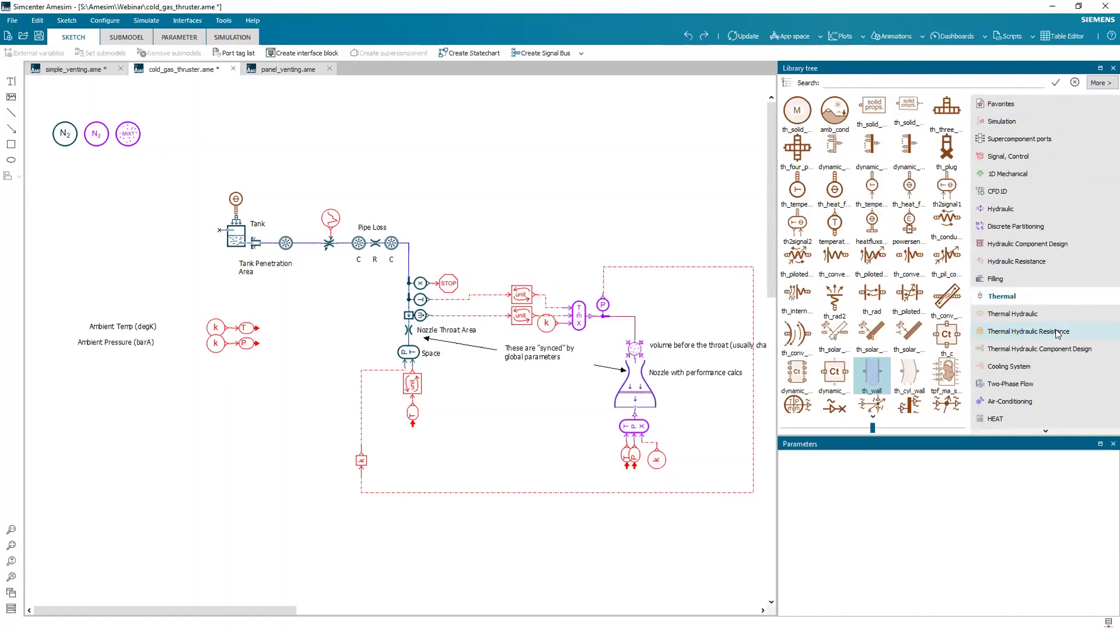
scroll(1056, 332, "down", 1)
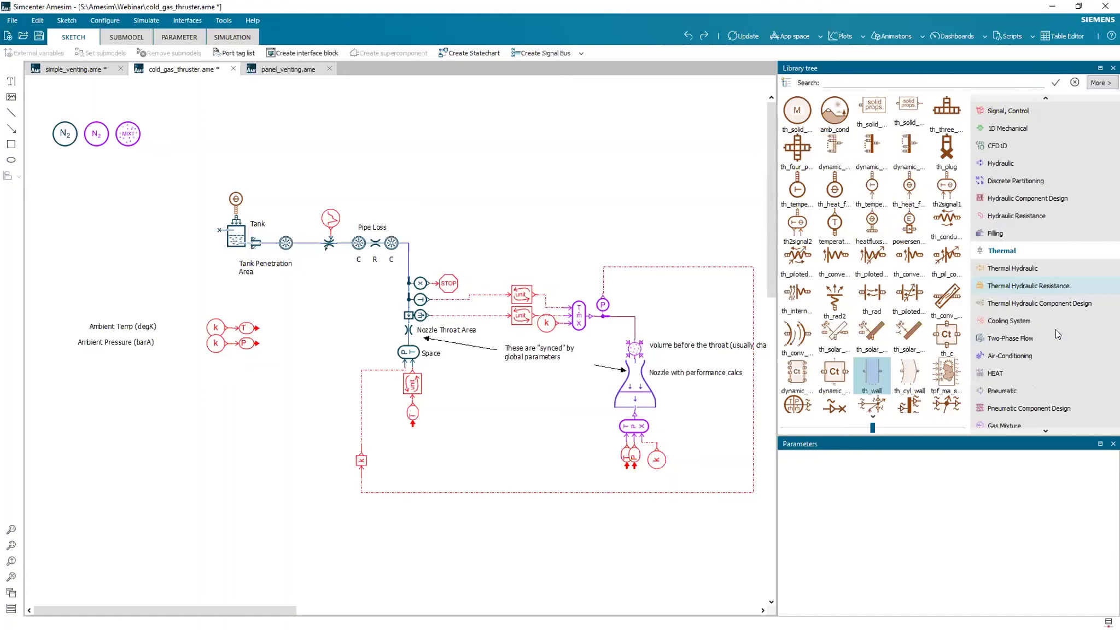
scroll(1056, 329, "down", 6)
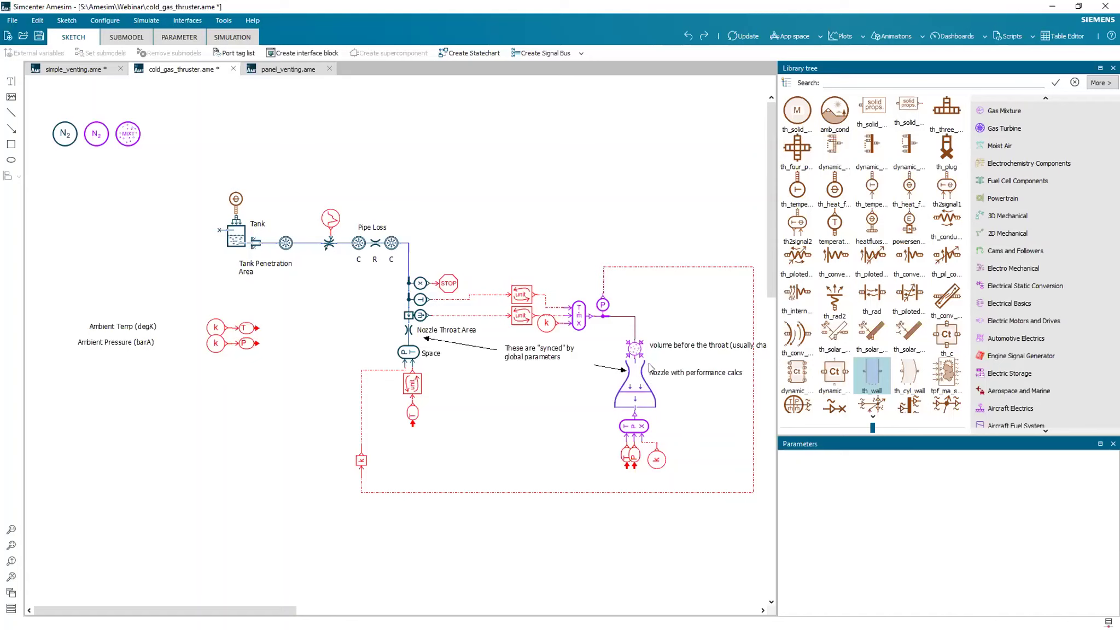
Step: Select the nozzle with performance calcs and show its parameters in Parameter mode
left_click(643, 382)
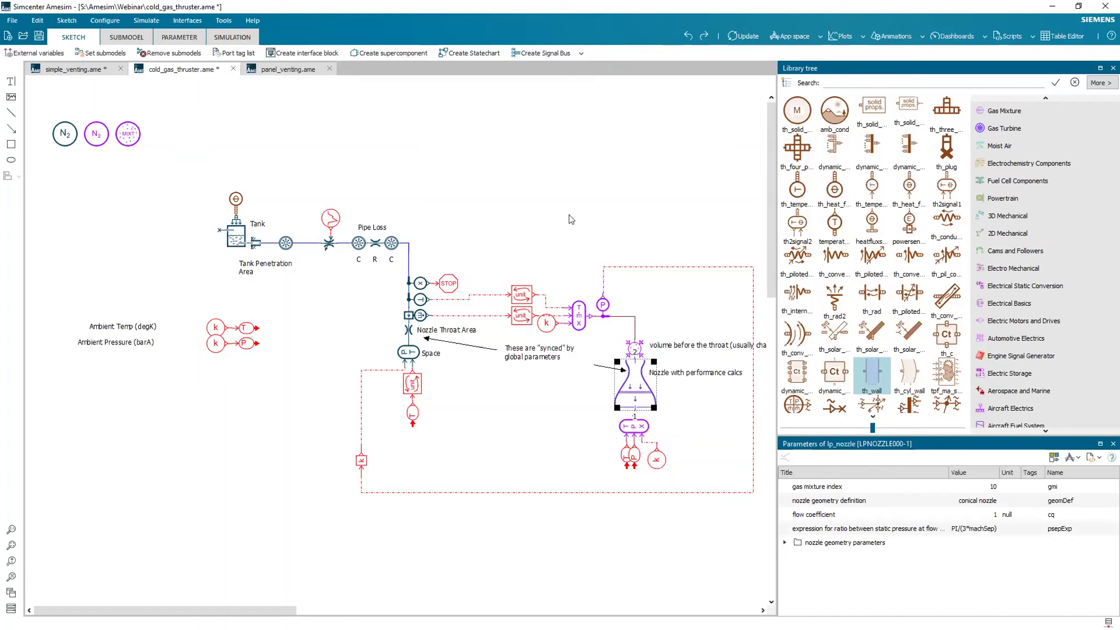
left_click(183, 42)
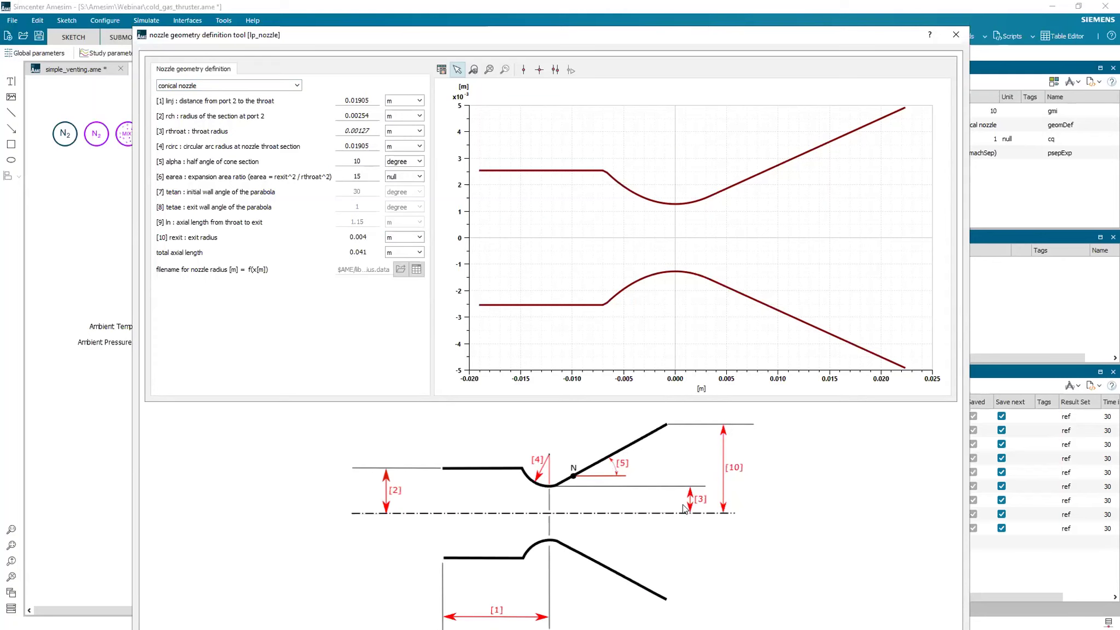
Step: Resize the nozzle geometry window and preview the bell nozzle profile
left_click_drag(878, 25, 894, 96)
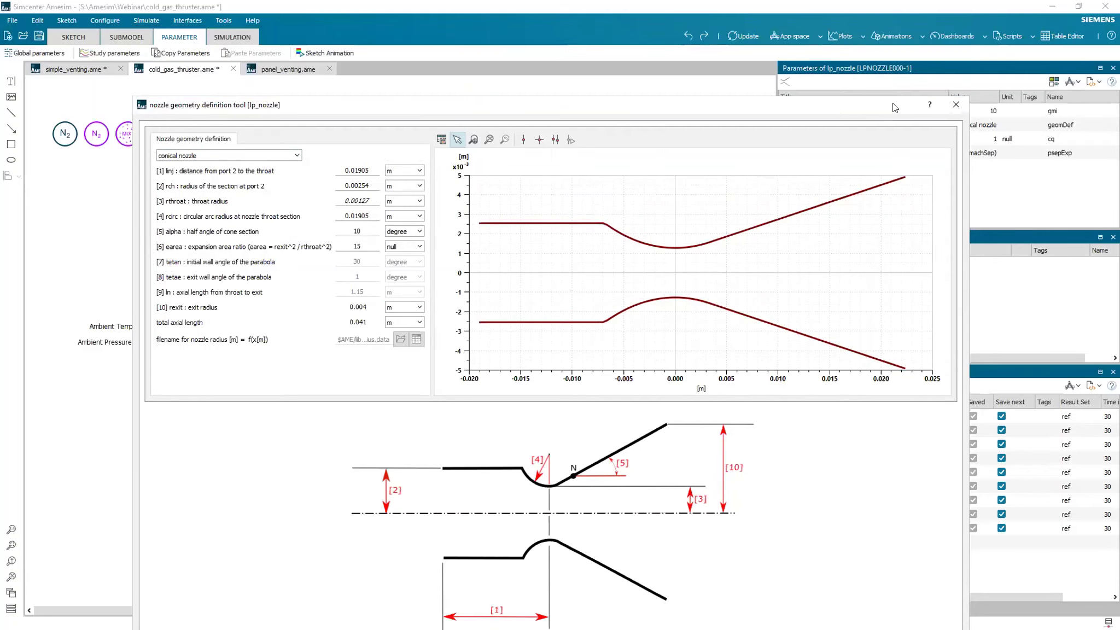
double_click(886, 94)
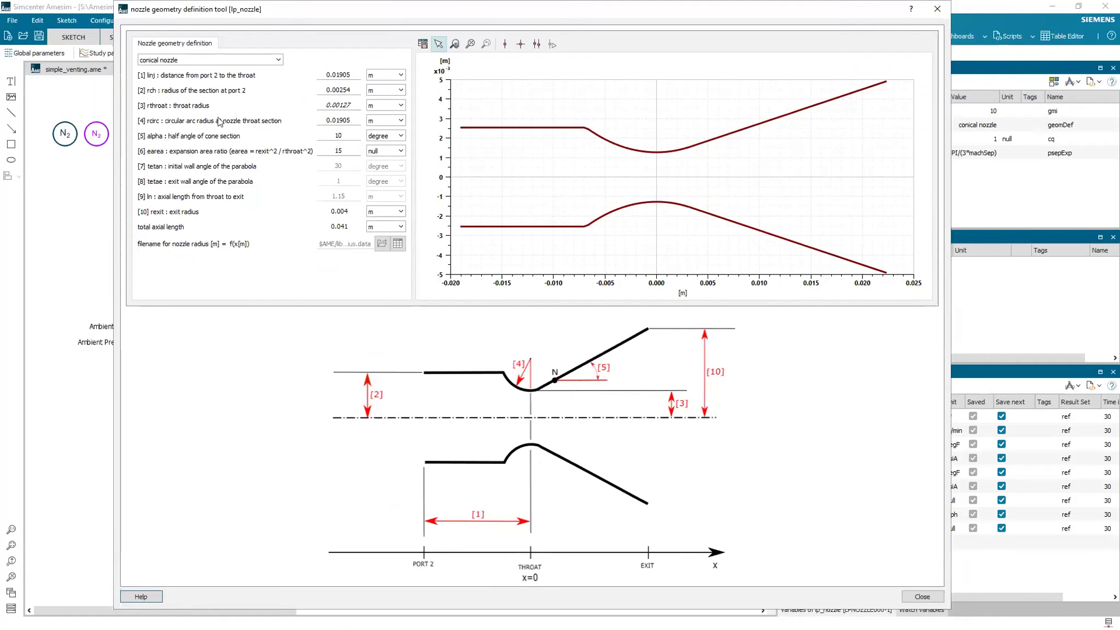
left_click(271, 60)
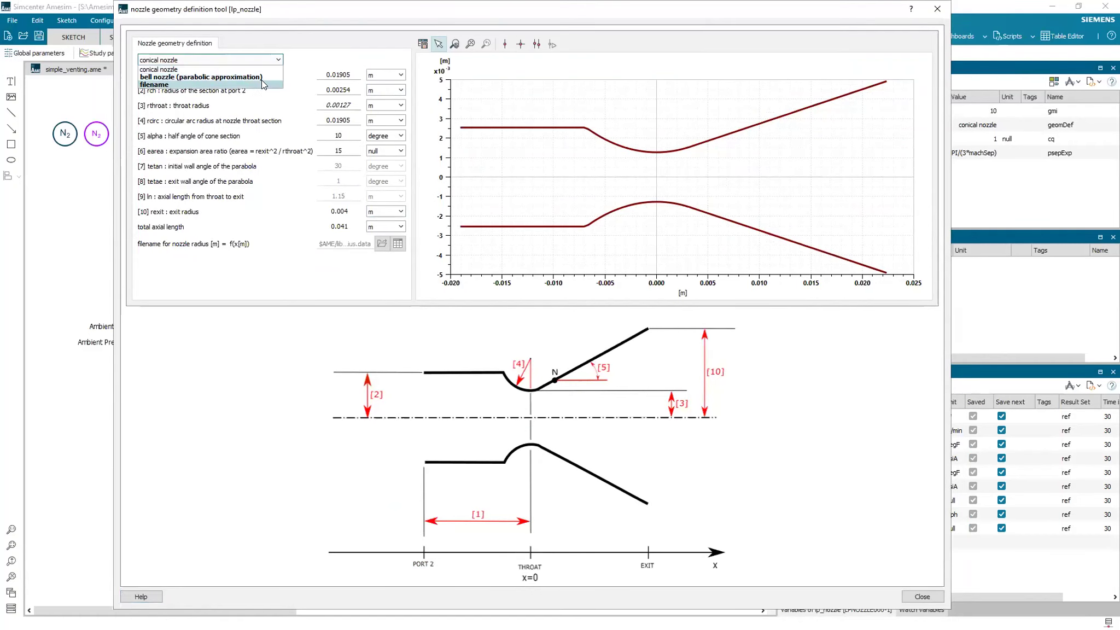
left_click(261, 77)
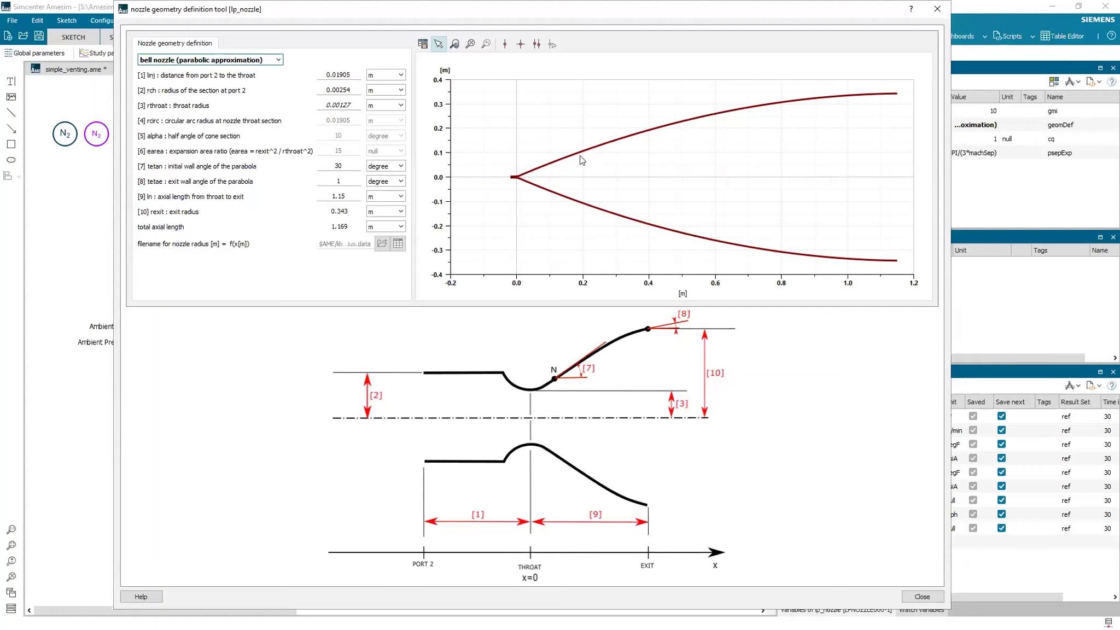
Step: Switch the nozzle geometry type back to conical nozzle
left_click(244, 63)
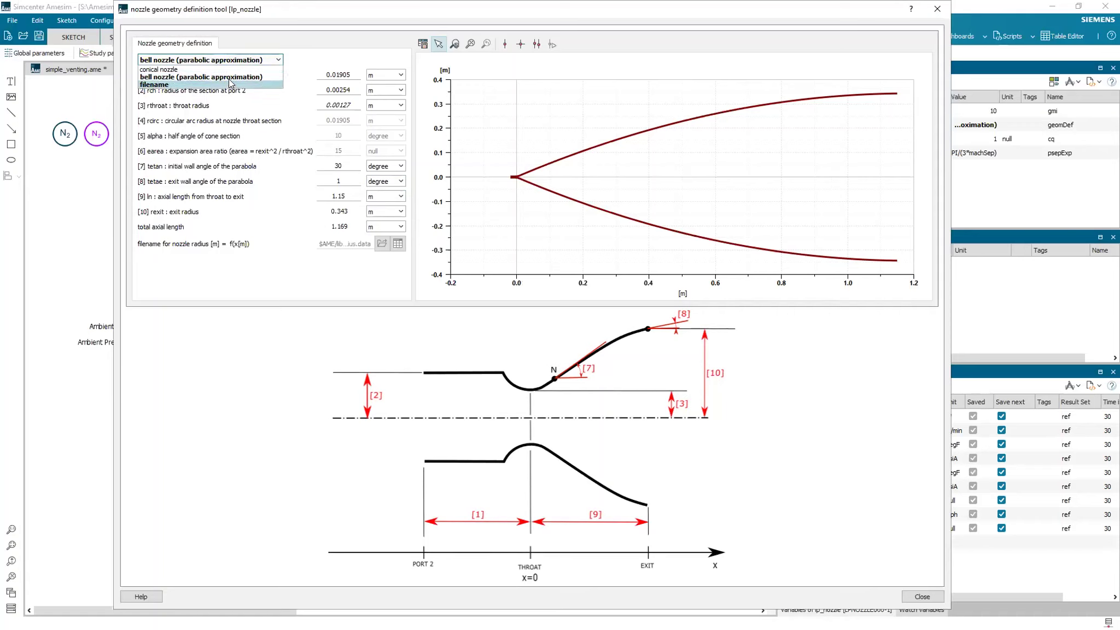
left_click(228, 64)
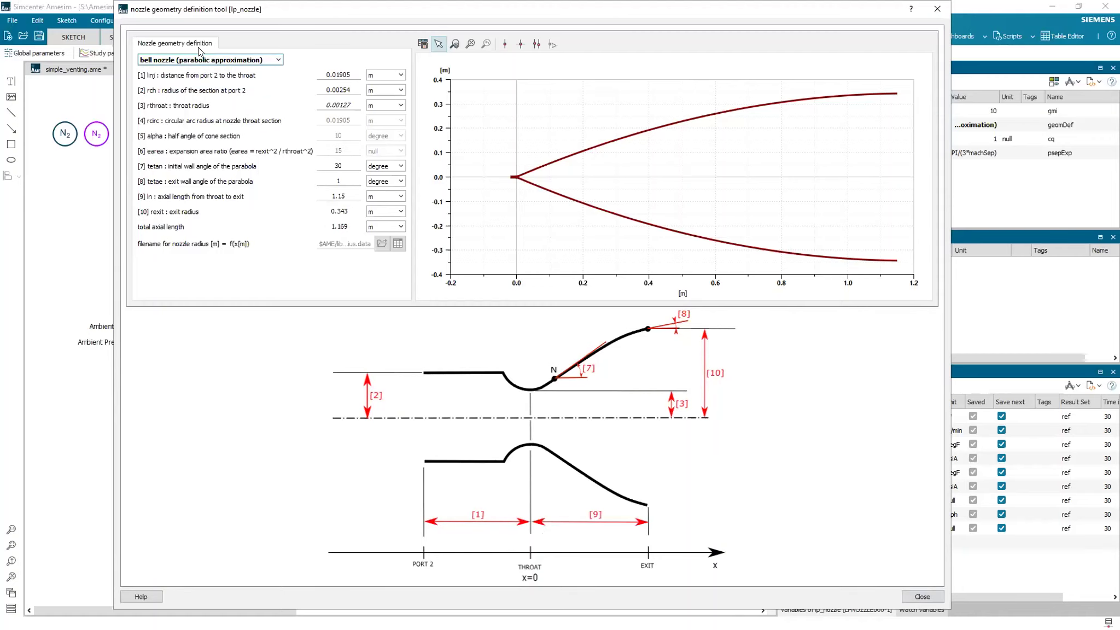
left_click(212, 58)
left_click(167, 69)
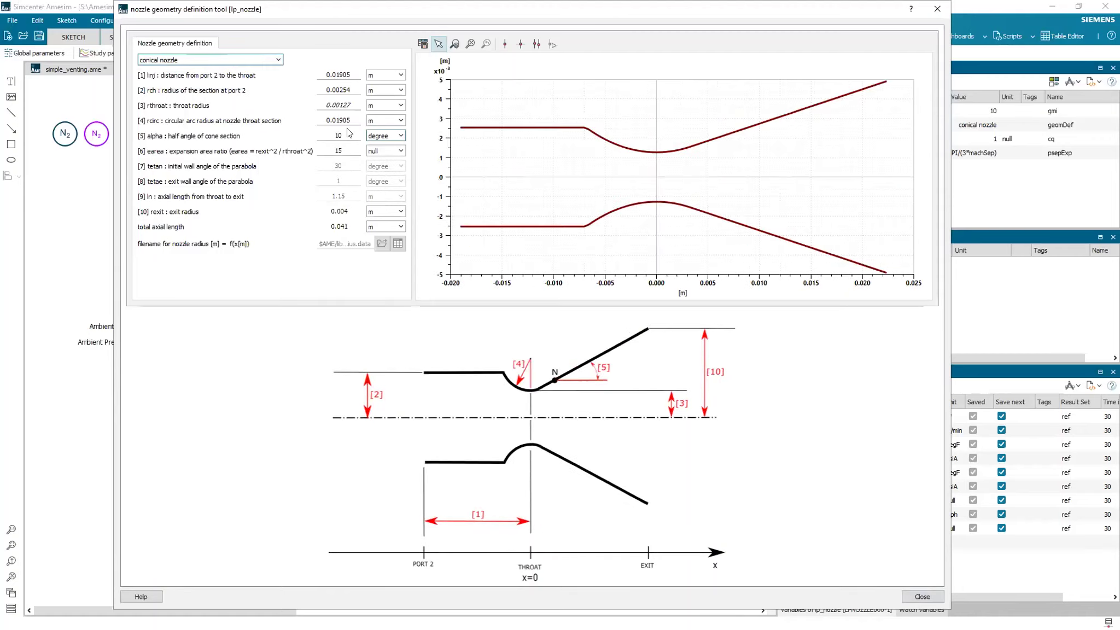
left_click(937, 9)
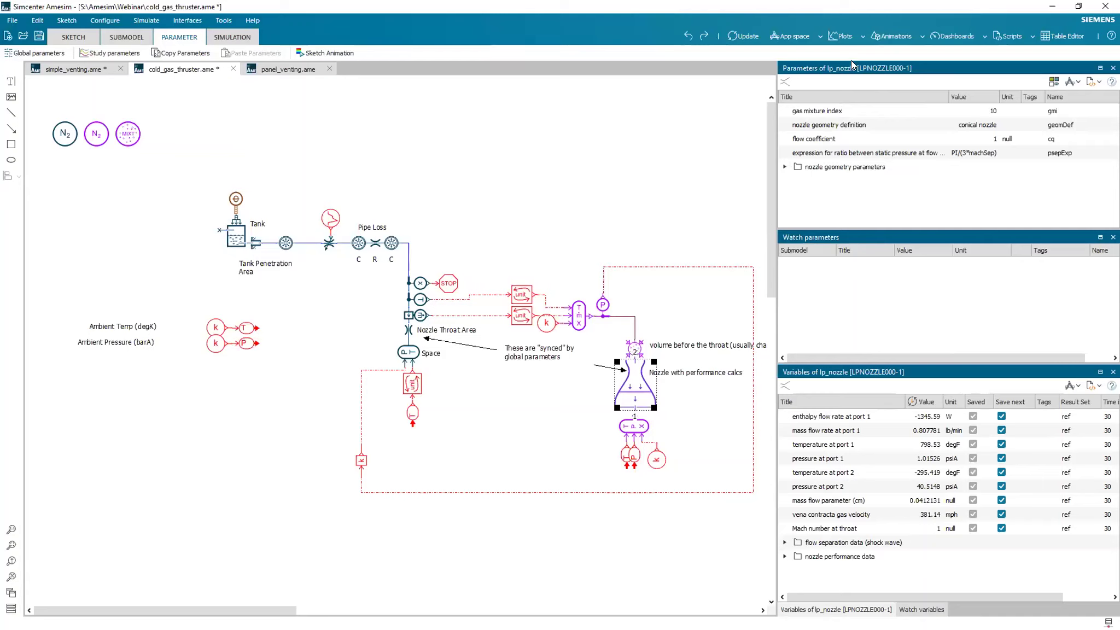
left_click(91, 136)
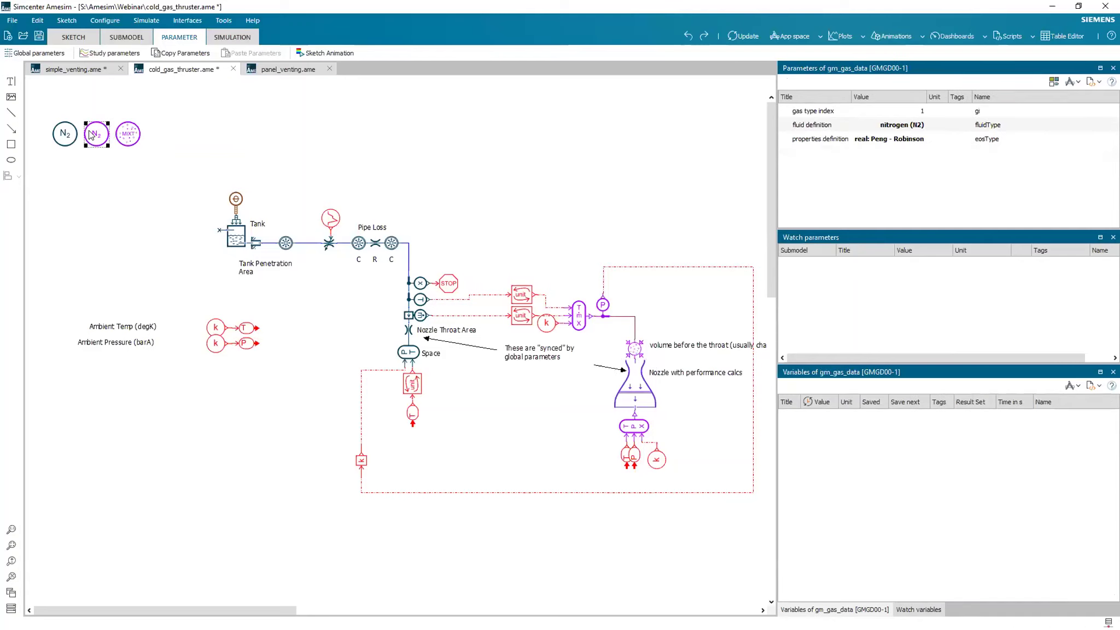
left_click(921, 125)
left_click(921, 126)
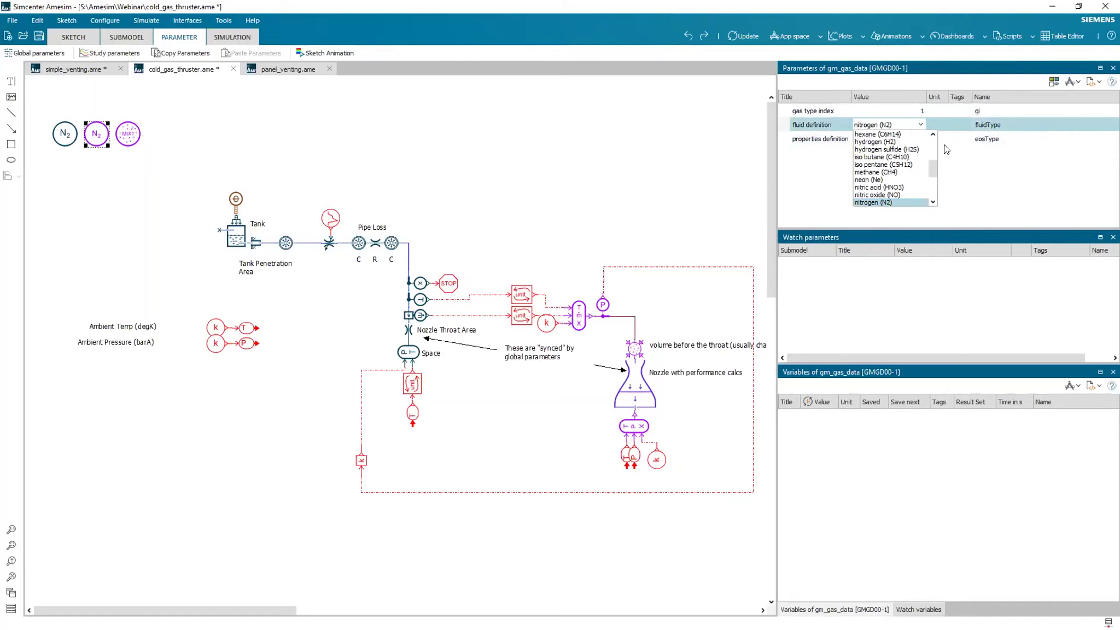
mouse_move(930, 165)
left_mouse_down()
mouse_move(941, 190)
mouse_move(930, 148)
left_mouse_up()
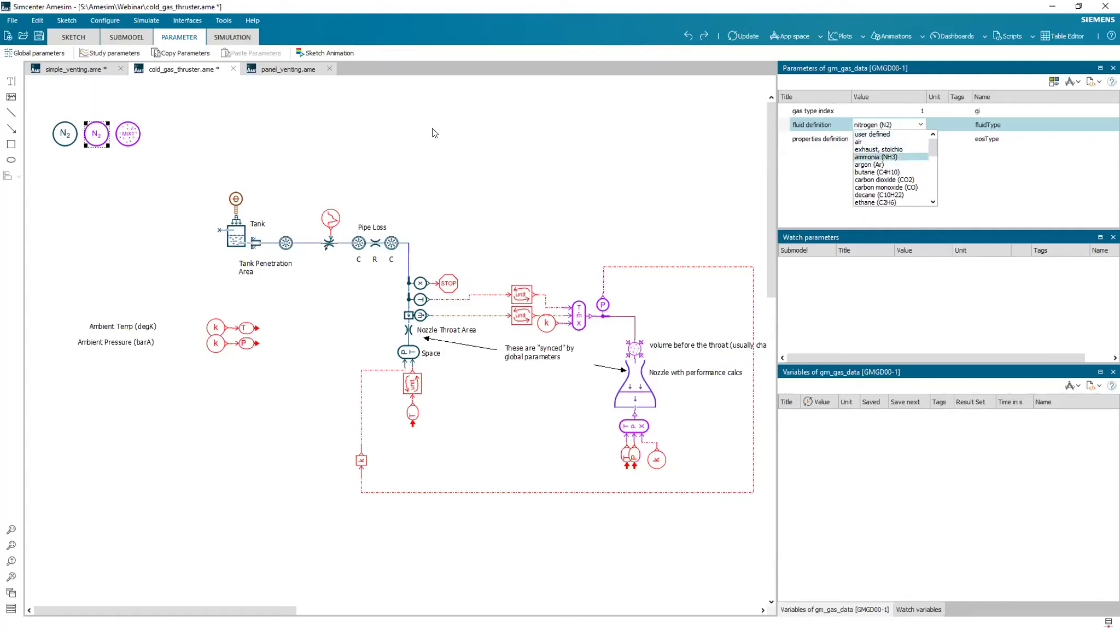
left_click(636, 168)
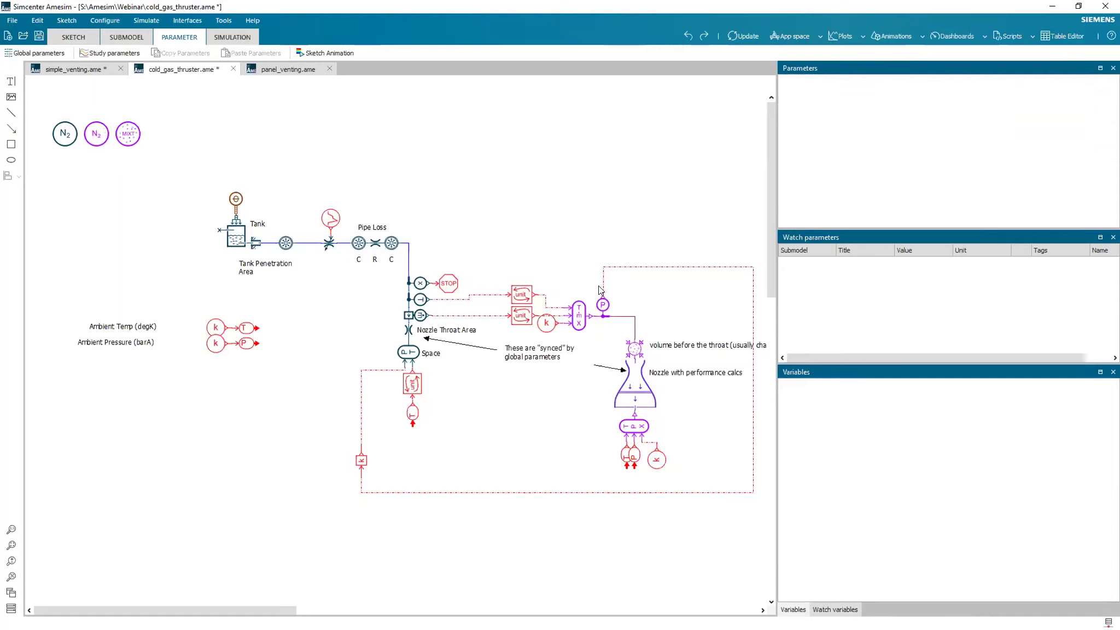
Step: Compile the cold_gas_thruster system in Simulation mode and start the simulation run
left_click(227, 36)
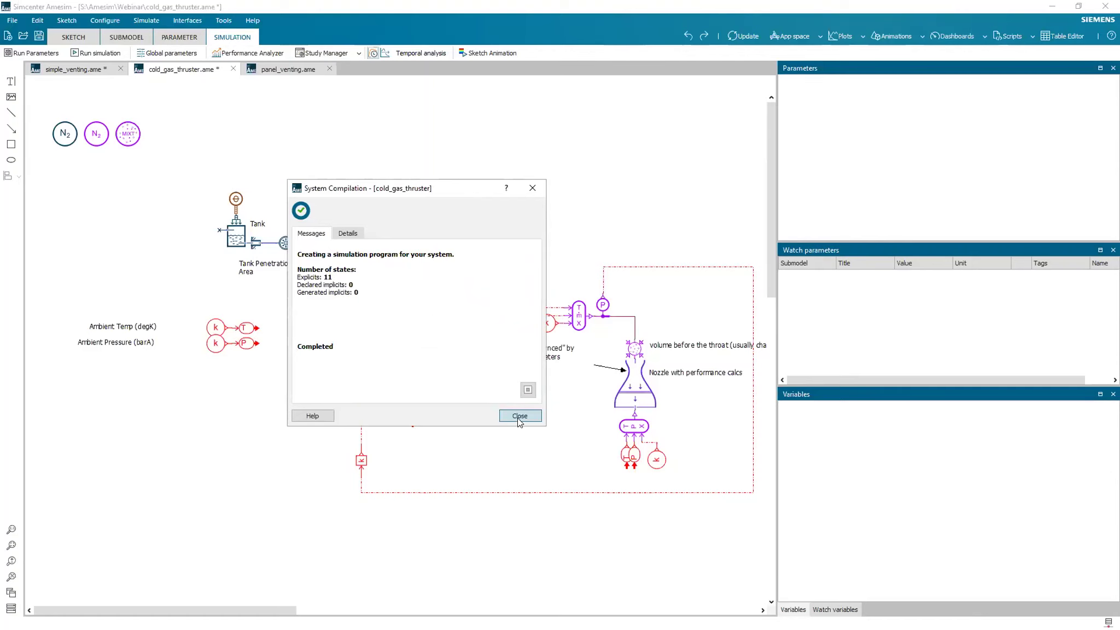
left_click(518, 420)
left_click(96, 53)
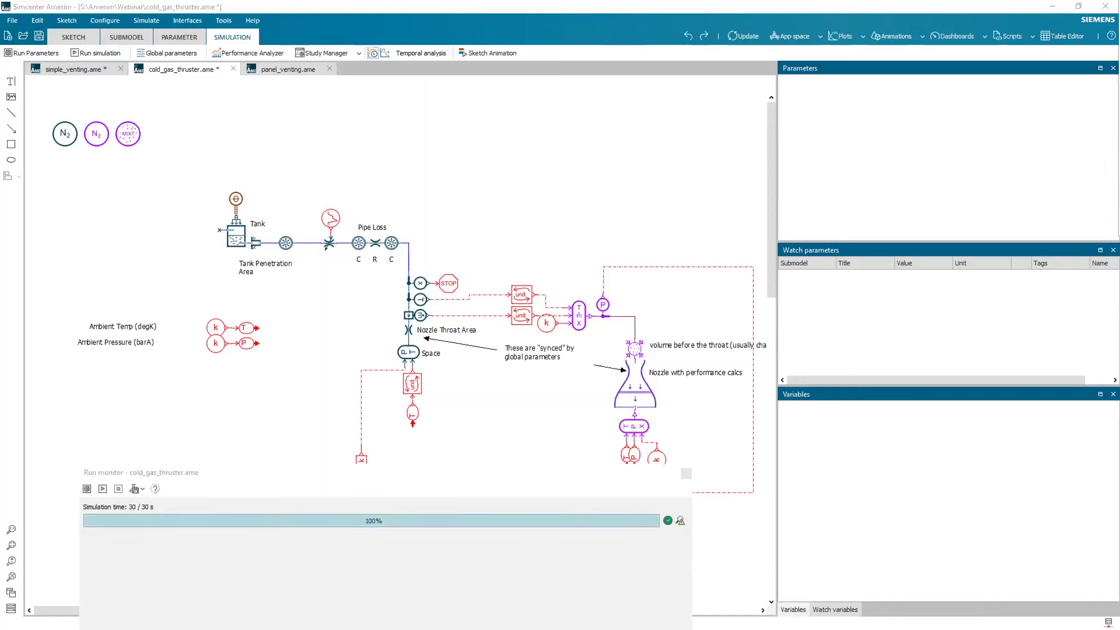
Step: Close the finished run monitor and show the results of the sensor beside STOP
left_click(687, 473)
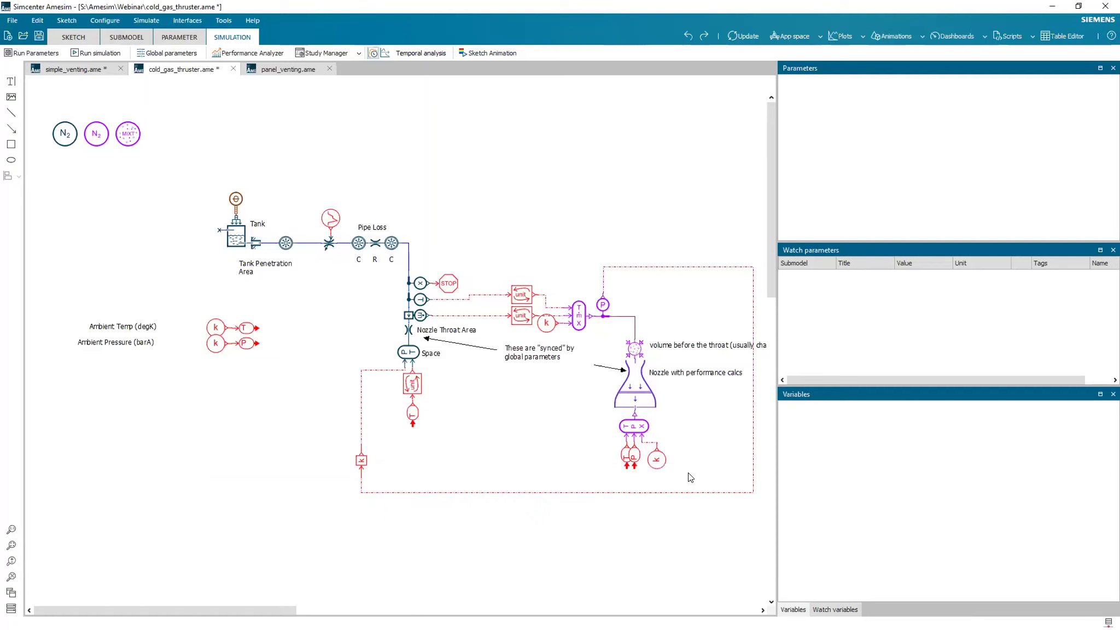
left_click(419, 285)
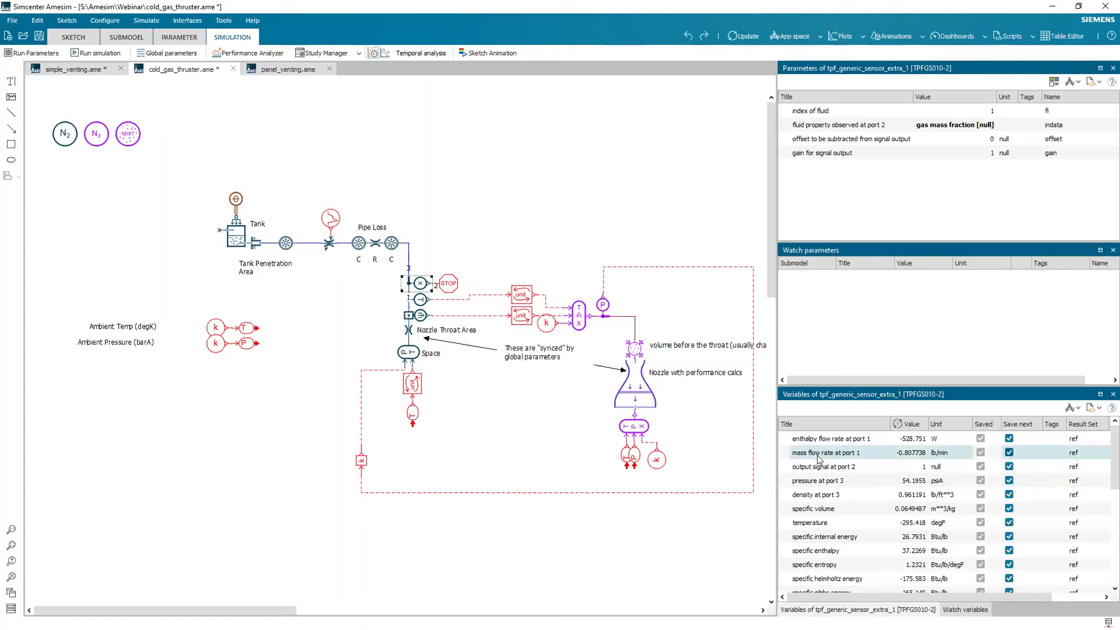
mouse_move(817, 455)
left_mouse_down()
mouse_move(511, 318)
mouse_move(362, 159)
left_mouse_up()
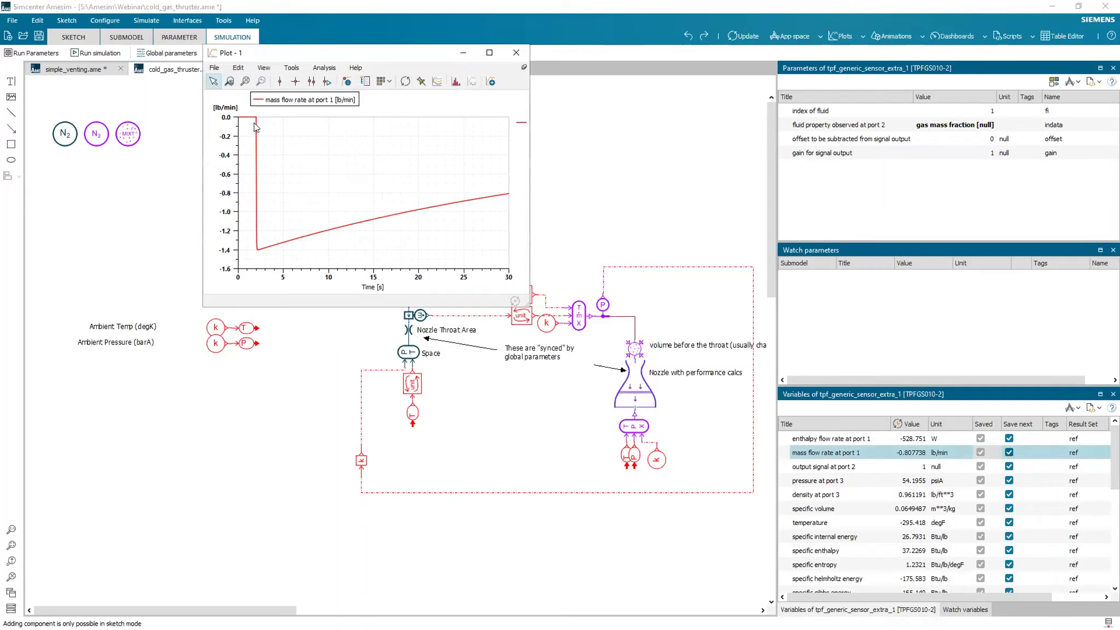
left_click(516, 52)
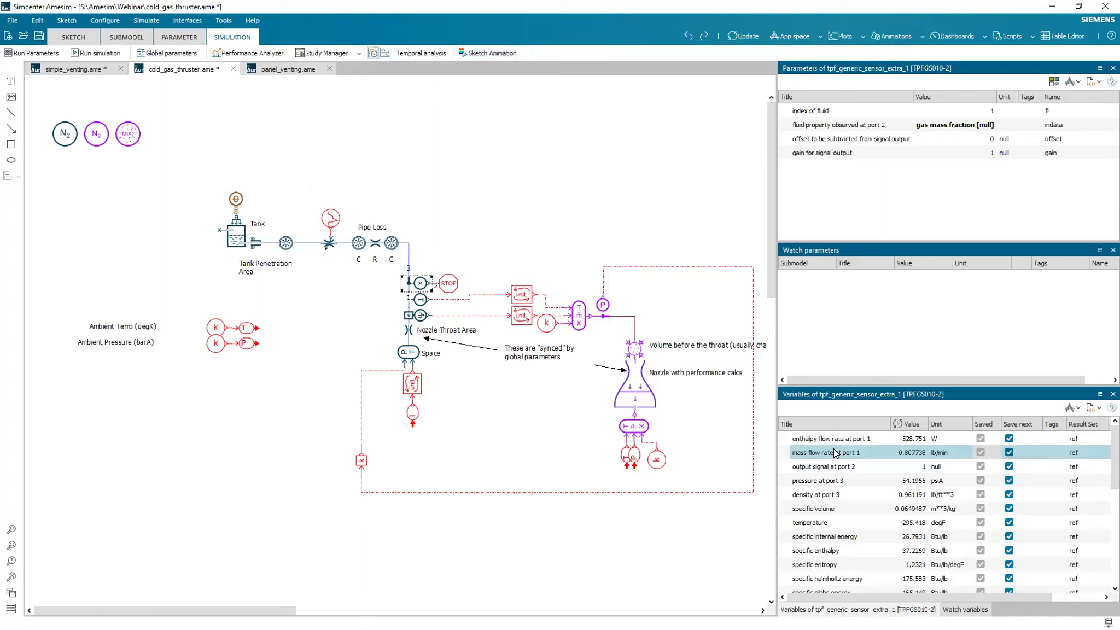
left_click(836, 467)
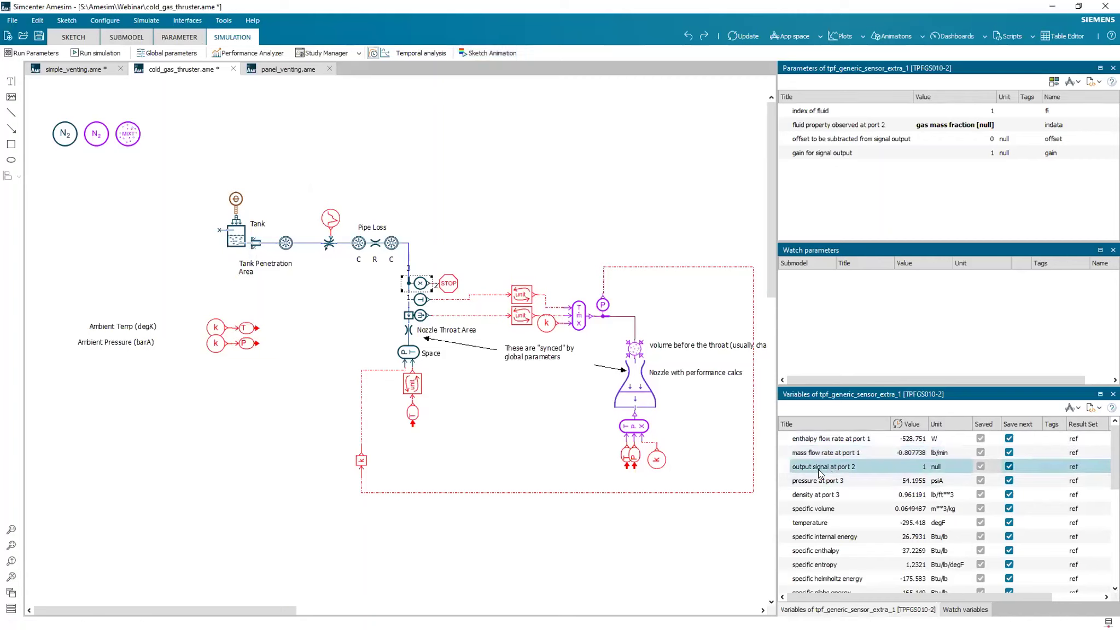
left_click_drag(821, 473, 505, 205)
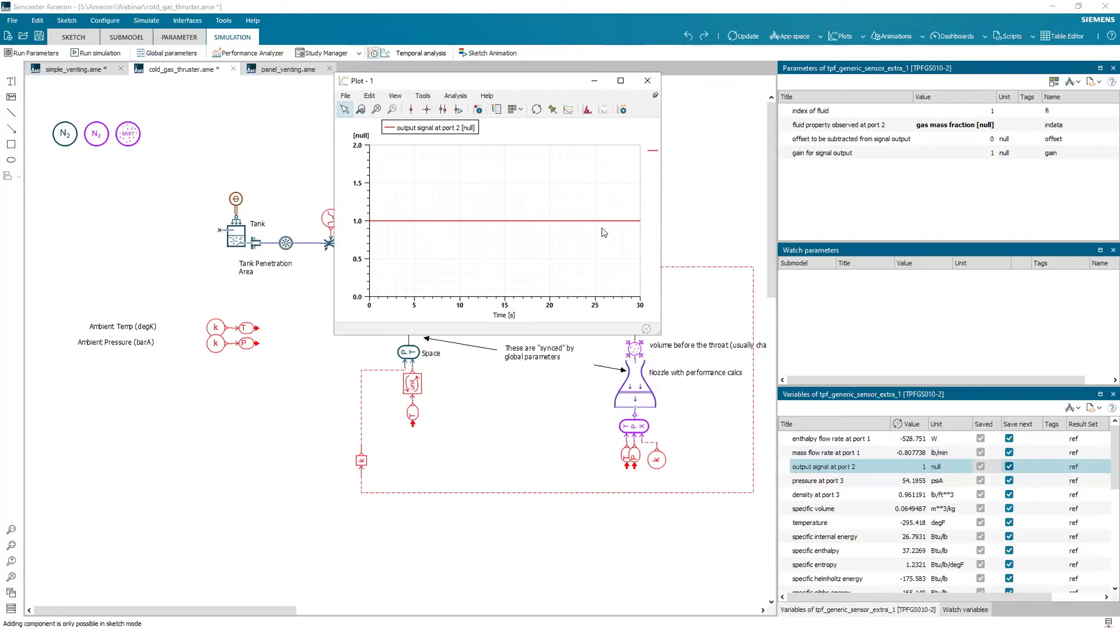
left_click(648, 81)
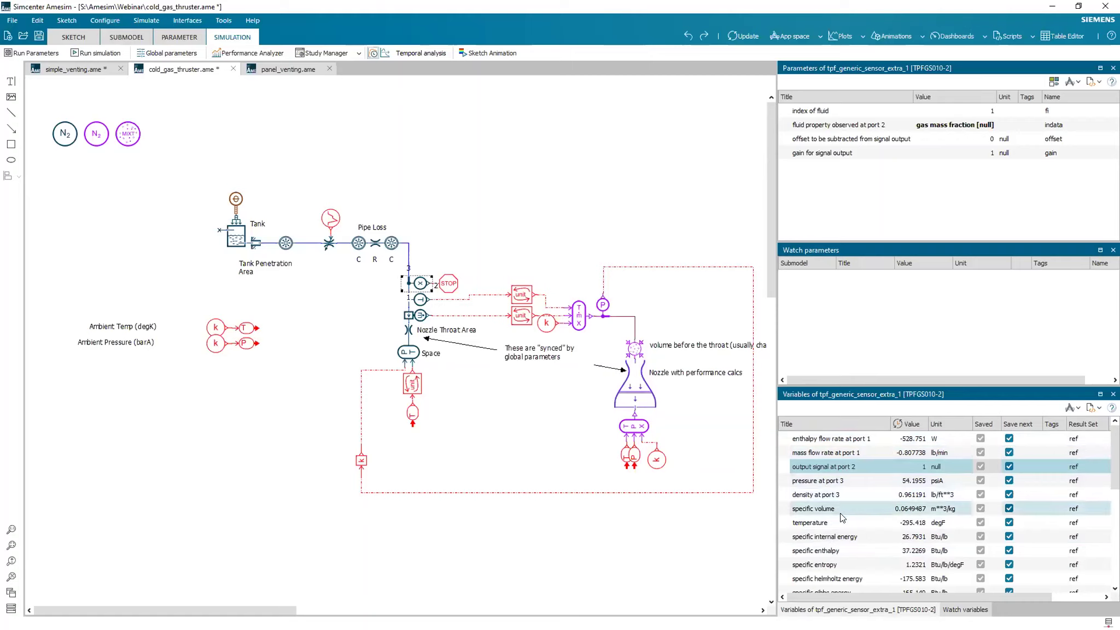
scroll(840, 514, "down", 3)
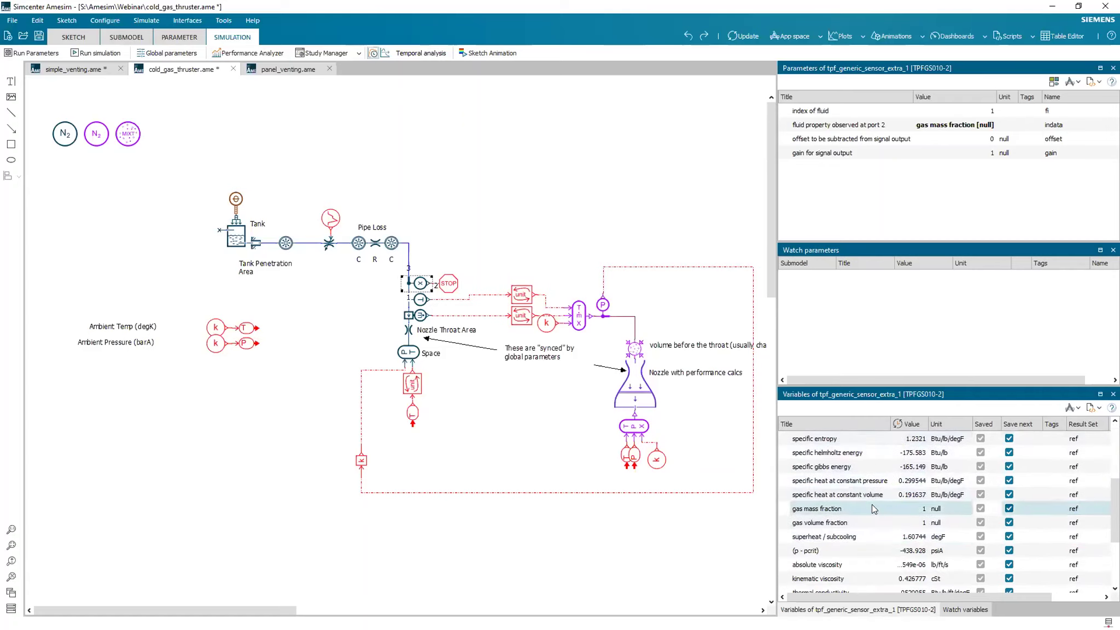
scroll(889, 526, "down", 3)
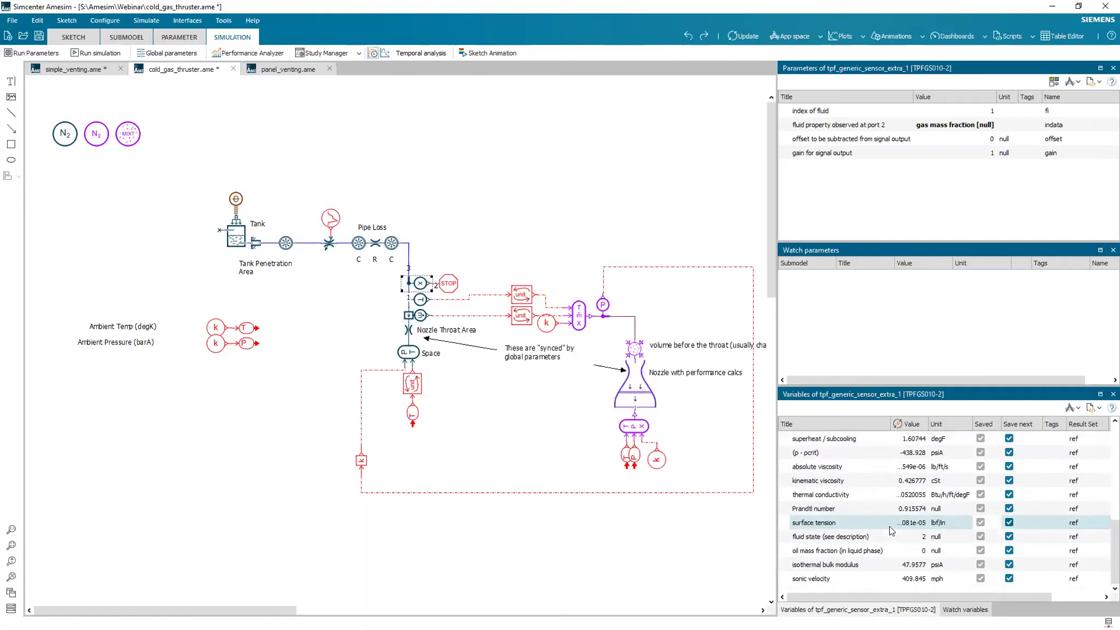
scroll(892, 516, "up", 6)
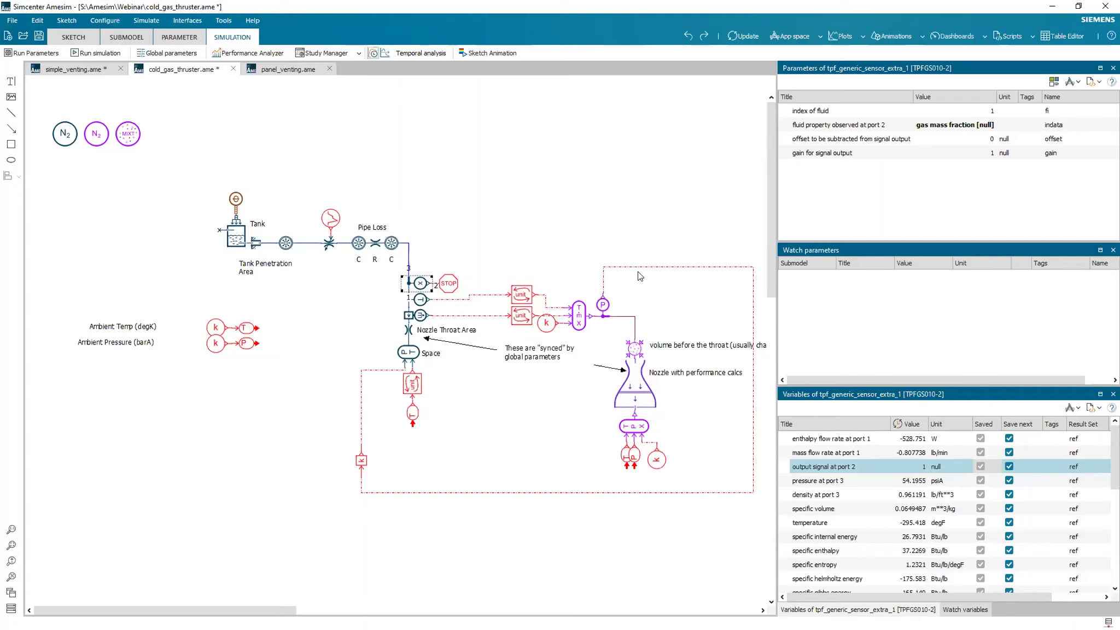
Step: Select lp_nozzle and expand its flow separation and nozzle performance data groups
left_click(643, 374)
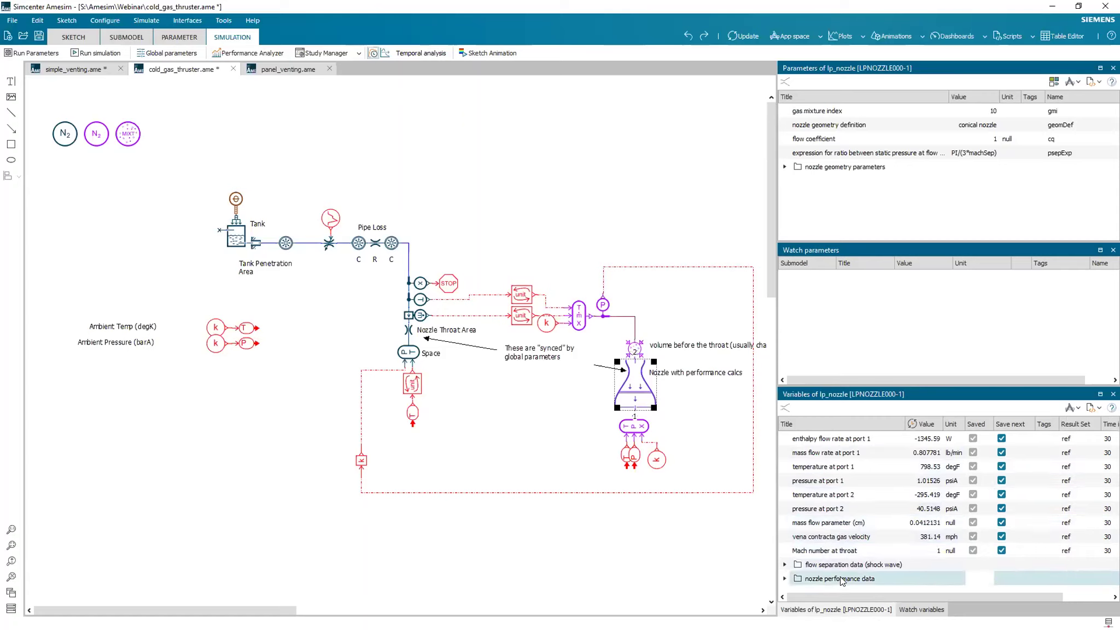
left_click(784, 565)
scroll(790, 574, "down", 2)
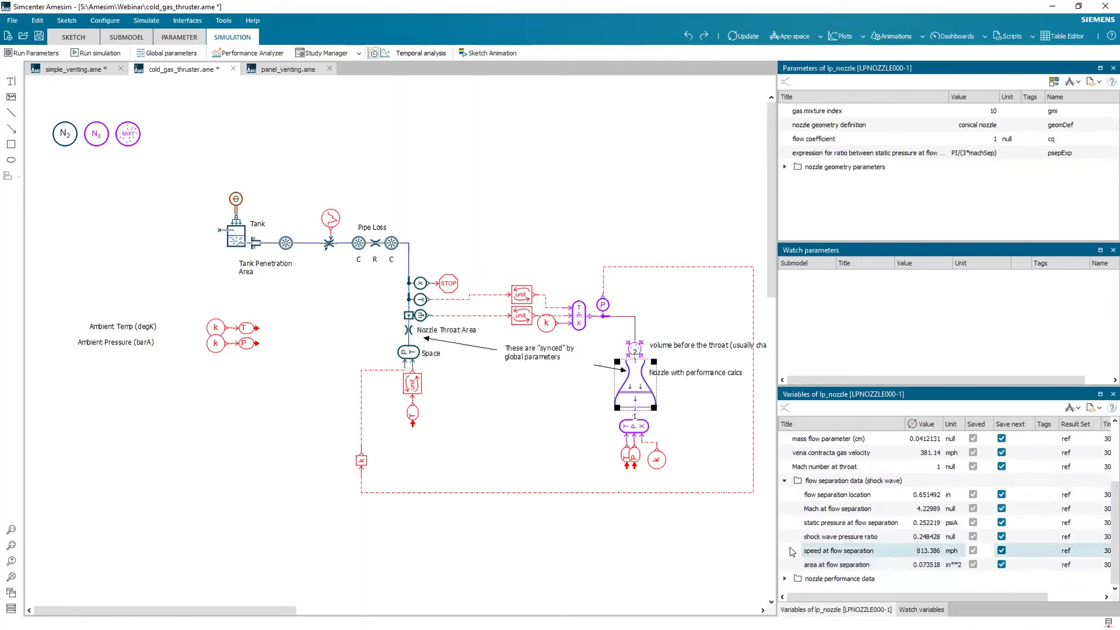
left_click(785, 579)
scroll(809, 575, "down", 2)
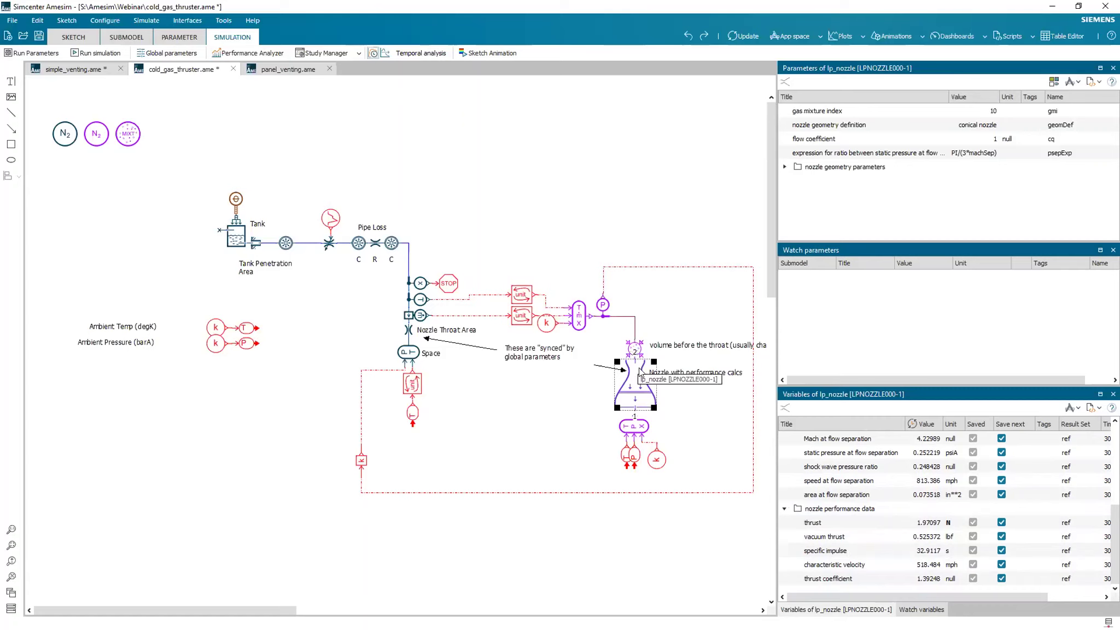
scroll(885, 546, "up", 4)
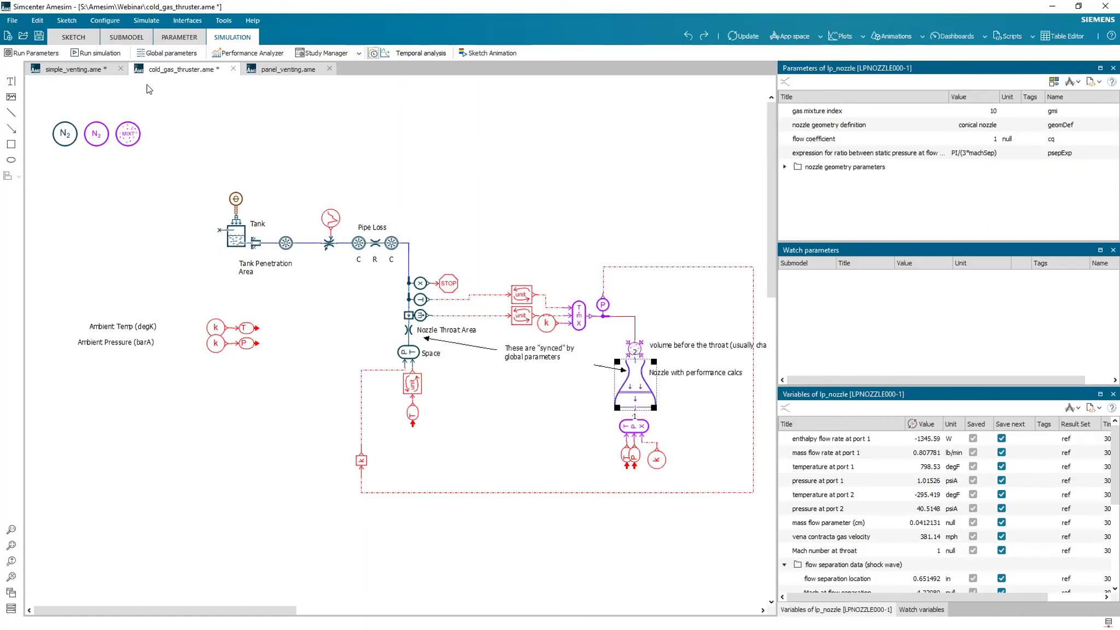
left_click(289, 72)
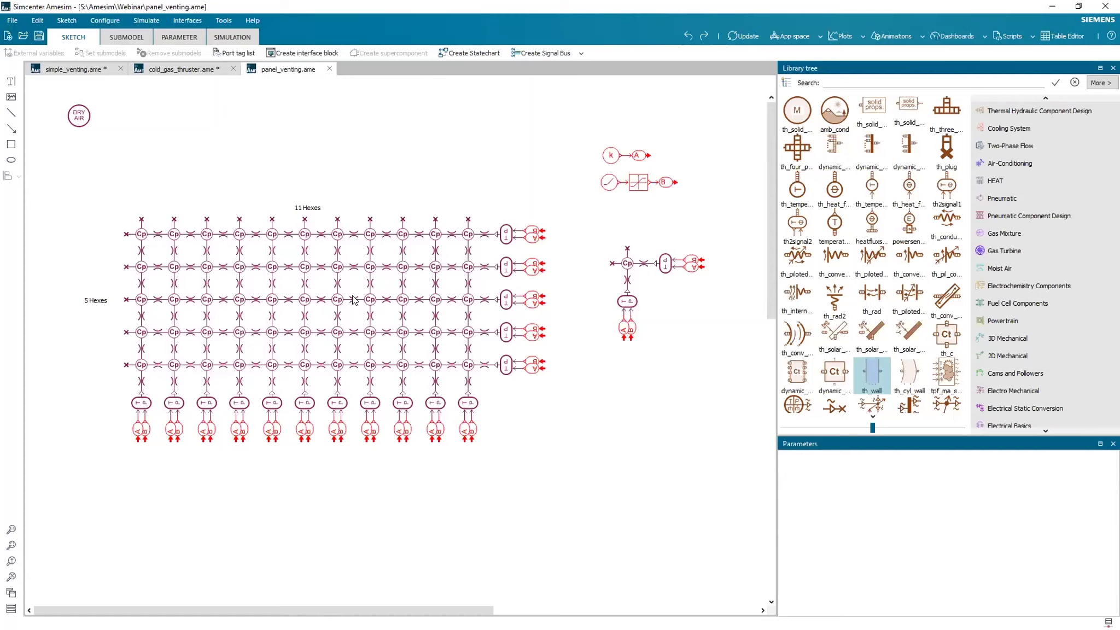
scroll(348, 262, "down", 10)
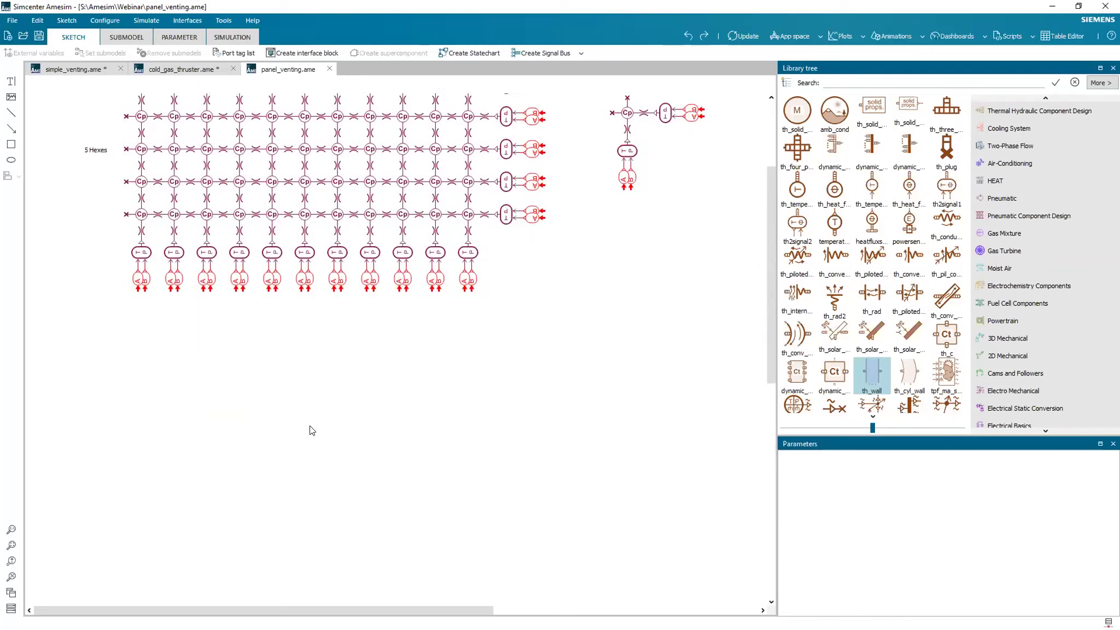
scroll(310, 431, "up", 5)
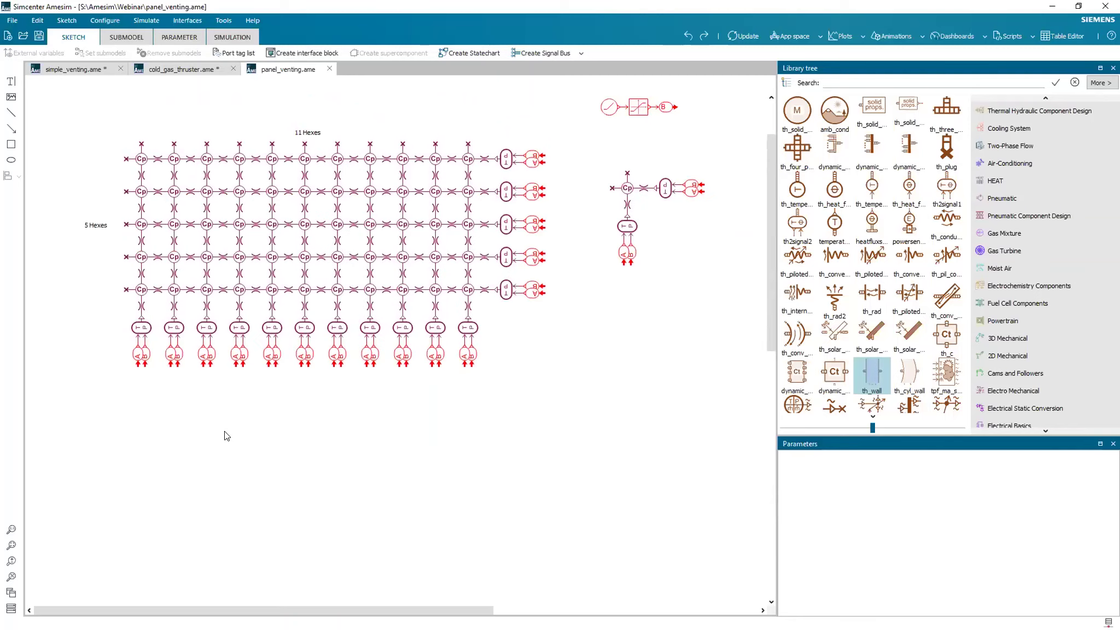
scroll(225, 433, "up", 4)
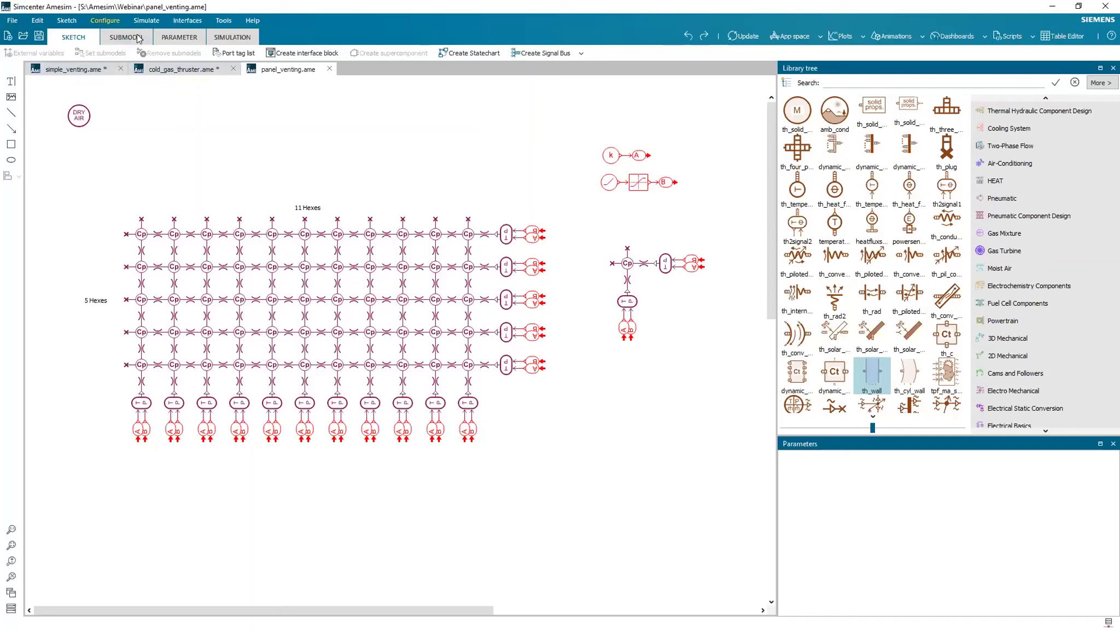
Step: Simulate the panel_venting model and close the run monitor once all three runs finish
left_click(242, 38)
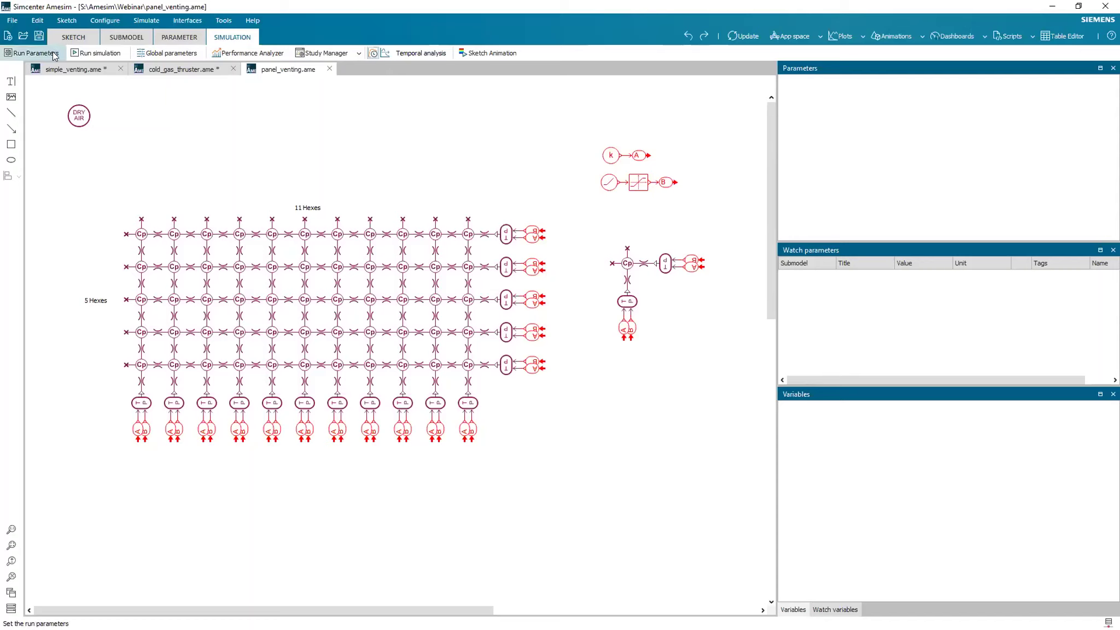
left_click(89, 53)
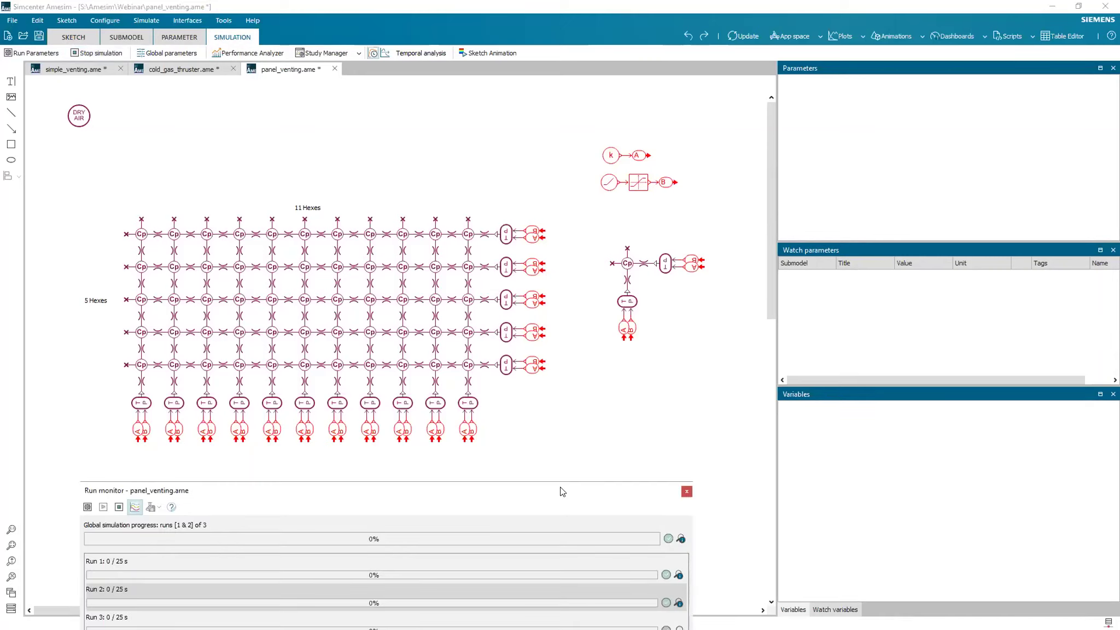
left_click_drag(562, 491, 573, 406)
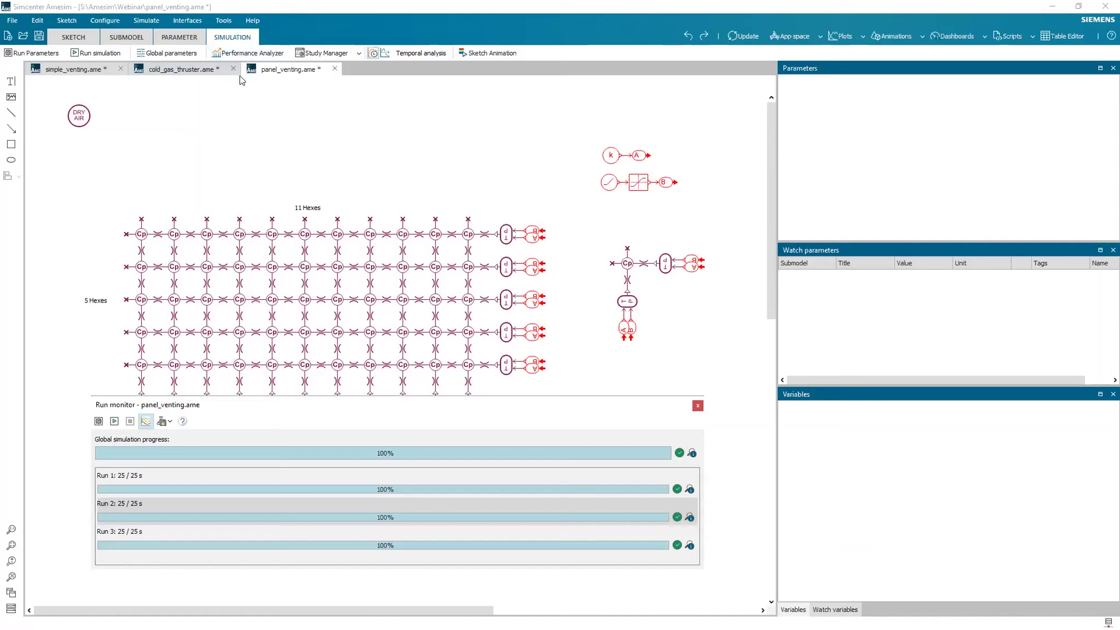
left_click(696, 408)
Step: Select the top-left corner Cp chamber and browse its parameters and variables
left_click(141, 235)
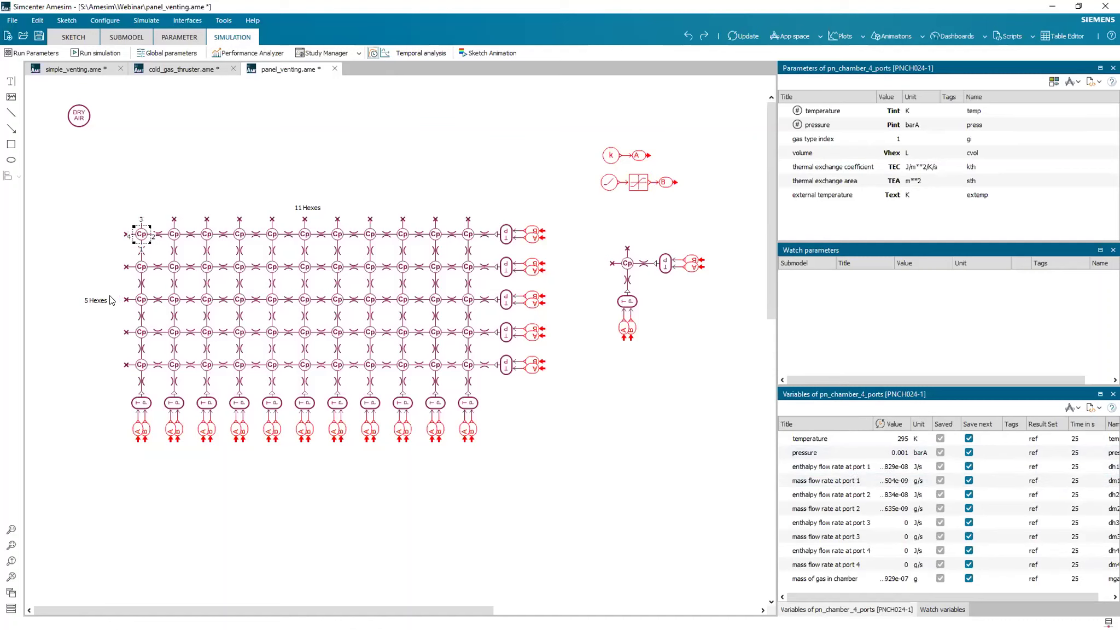
scroll(239, 470, "down", 7)
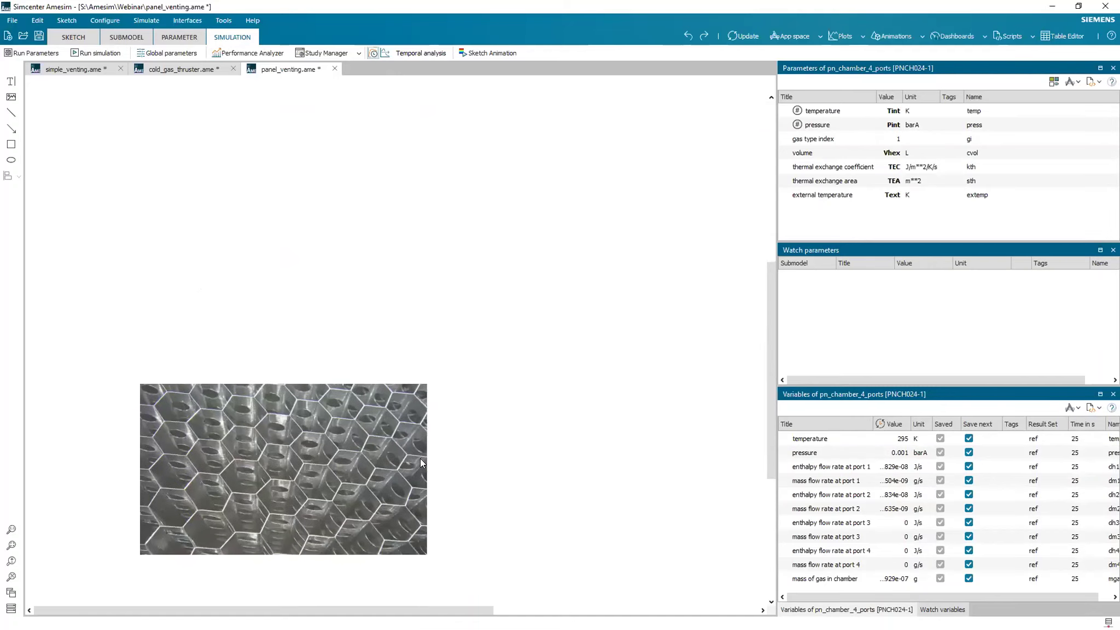
scroll(241, 438, "up", 7)
scroll(246, 459, "down", 7)
scroll(242, 469, "up", 7)
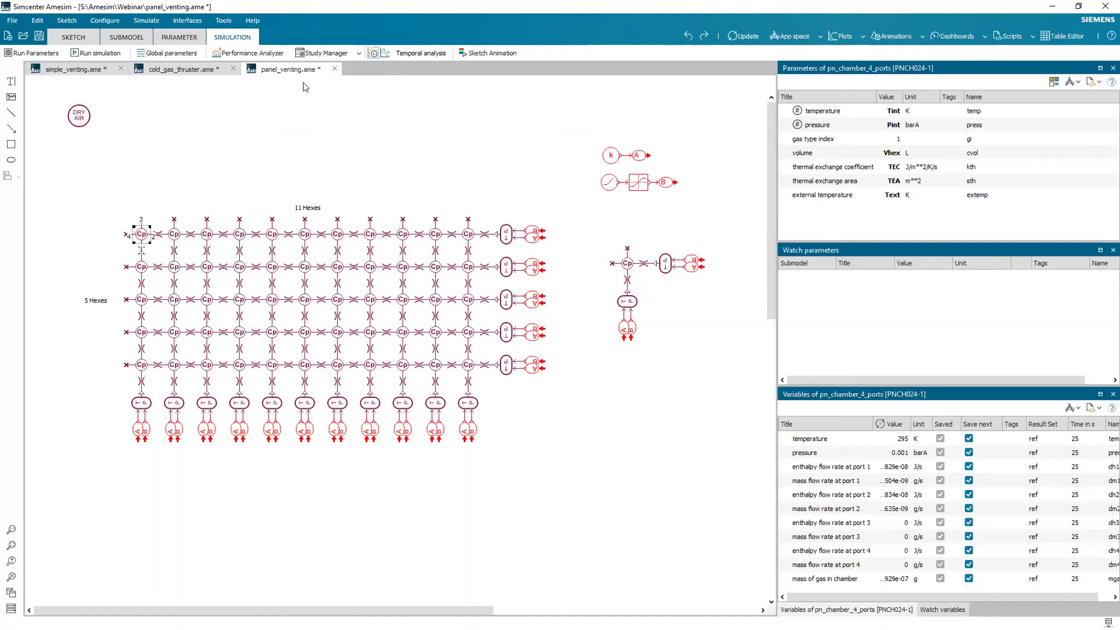
left_click(615, 475)
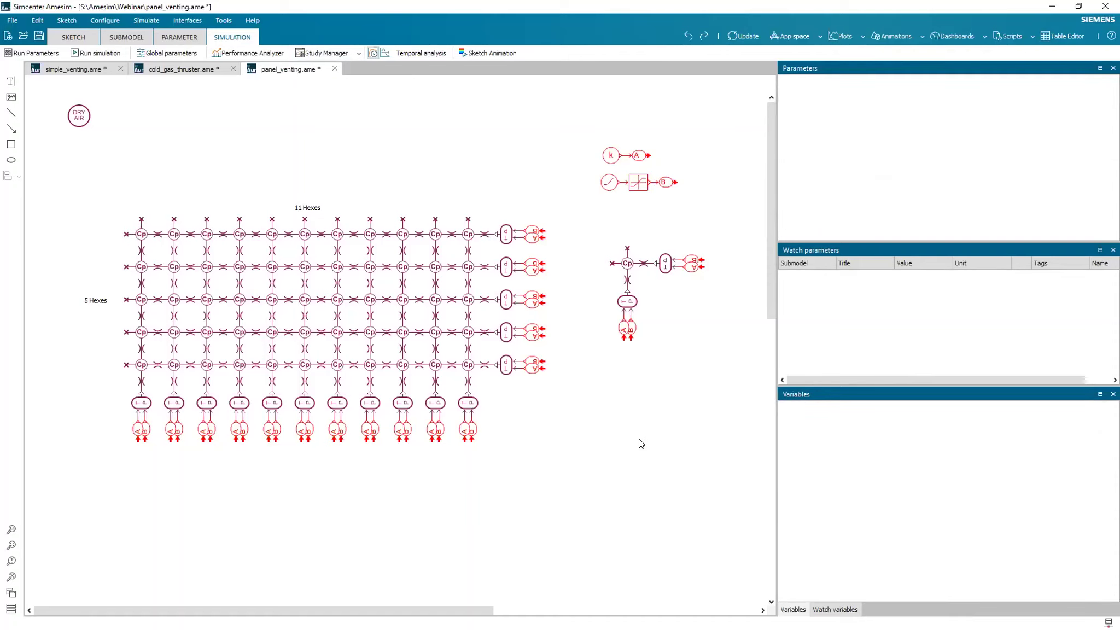
Step: Create Plot-1 of the corner chamber's pressure and overlay pn_msource_35 port 3 pressure
left_click(141, 234)
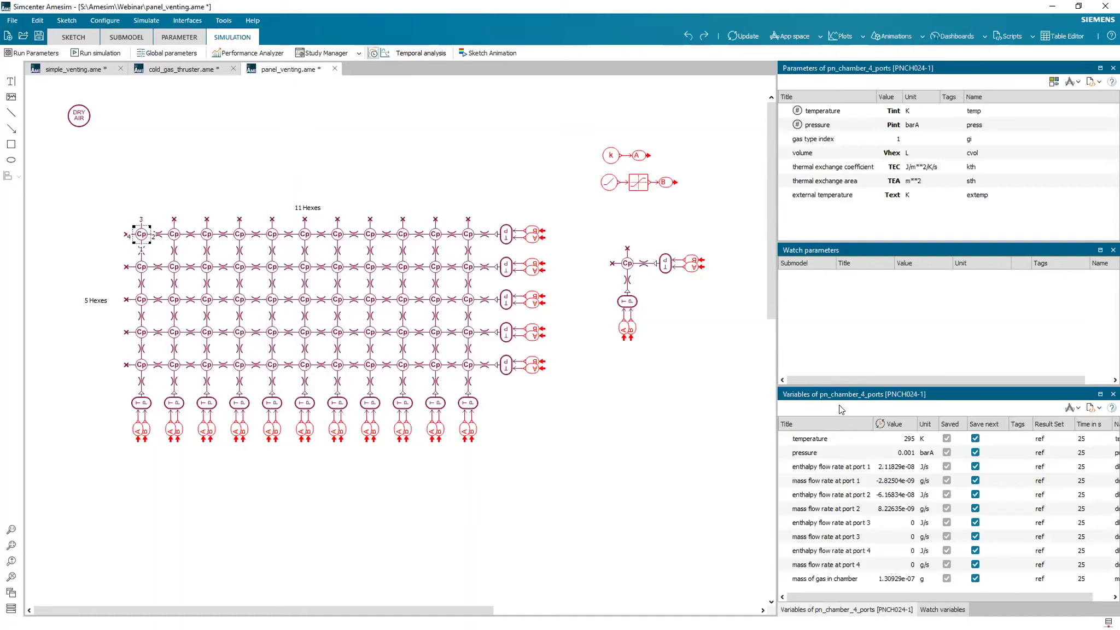
left_click_drag(804, 453, 548, 483)
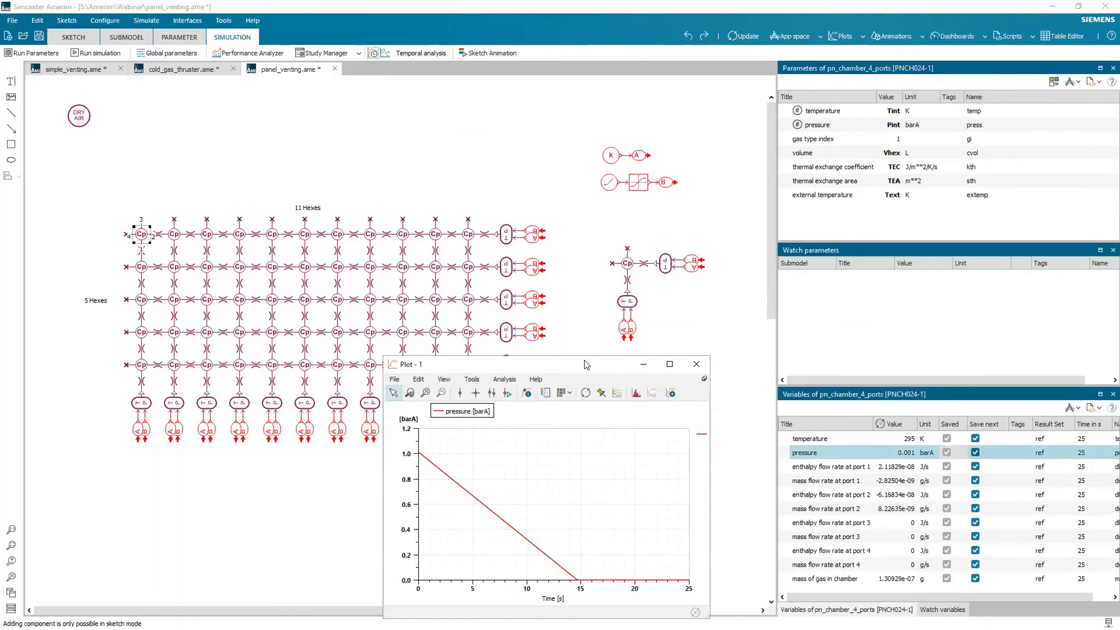
left_click_drag(585, 364, 575, 87)
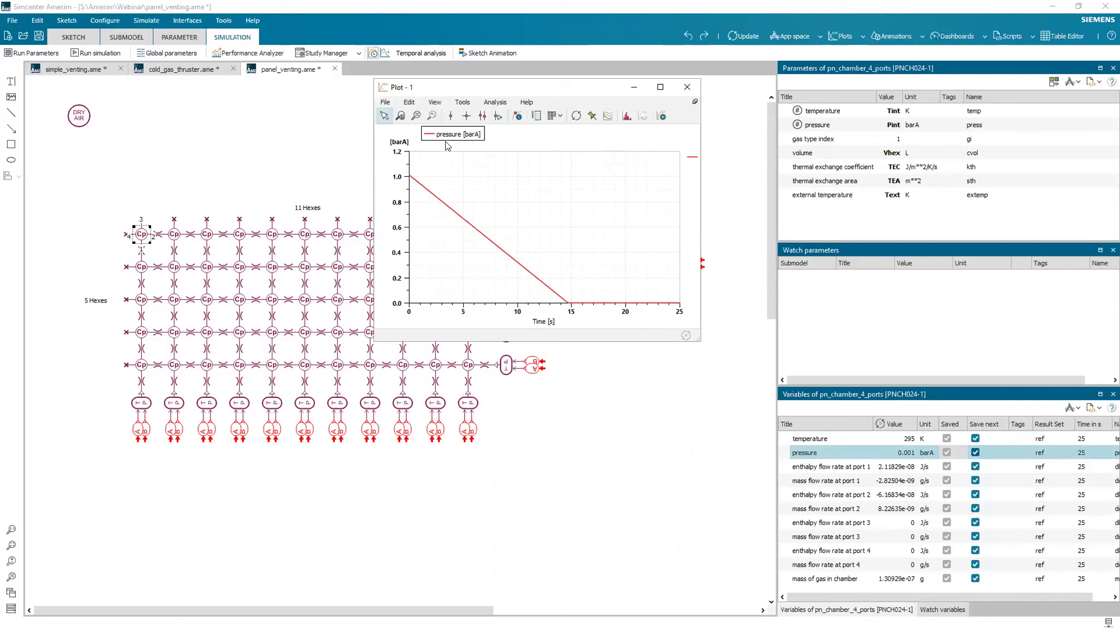
left_click(142, 405)
left_click_drag(837, 481, 537, 233)
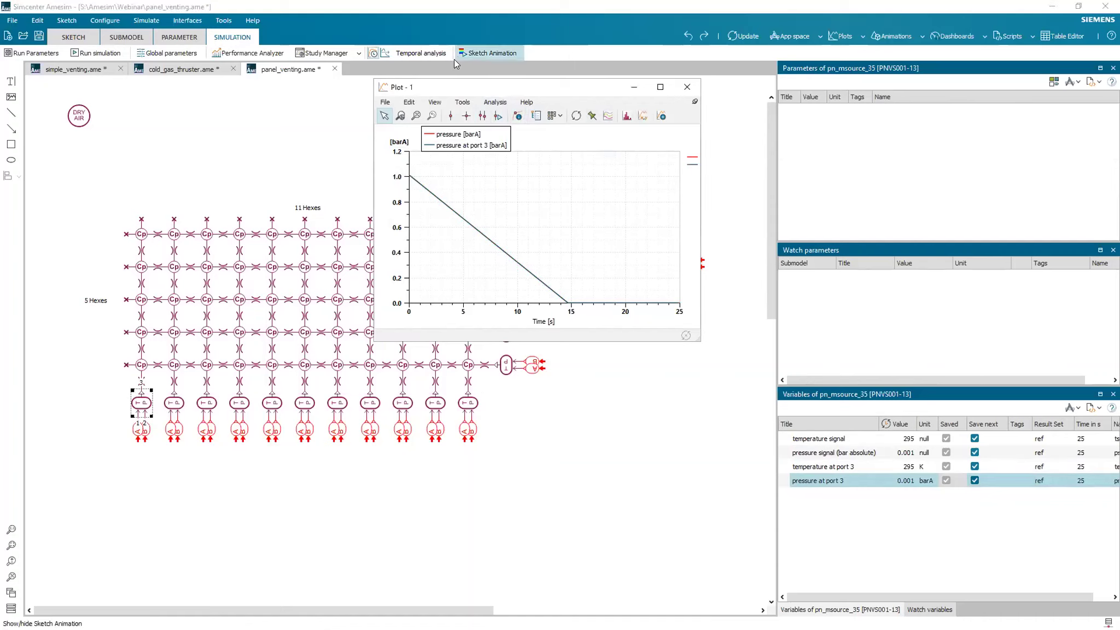
Step: Zoom Plot-1 repeatedly into the curves' knee near 14.7 s, then close the plot
left_click(459, 101)
left_click(476, 115)
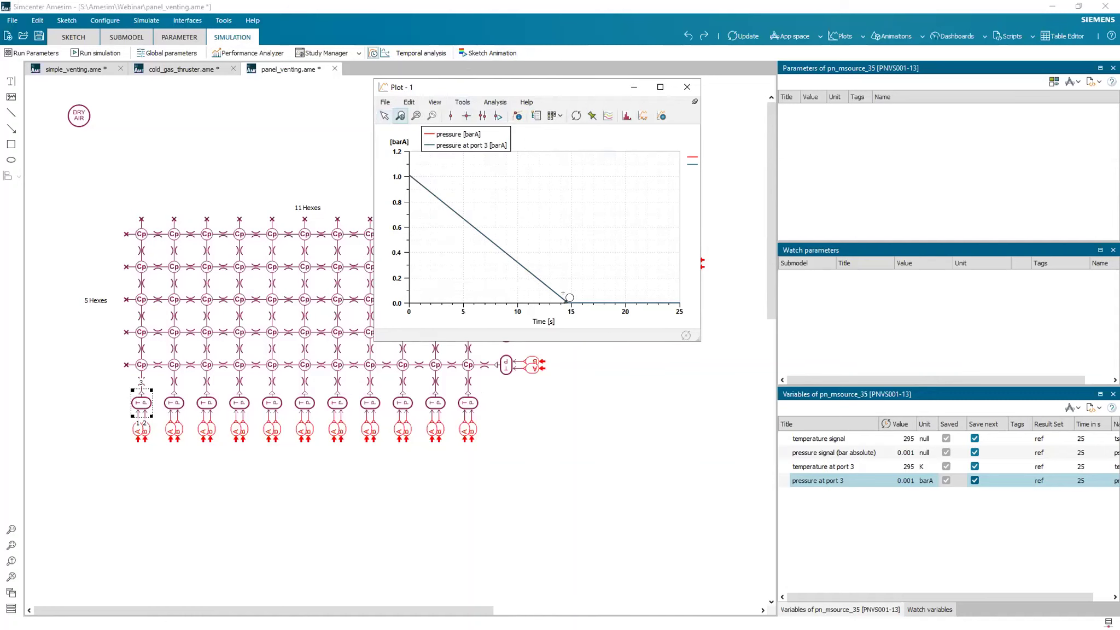
left_click(558, 290)
left_click_drag(553, 290, 567, 301)
left_click_drag(527, 238, 554, 257)
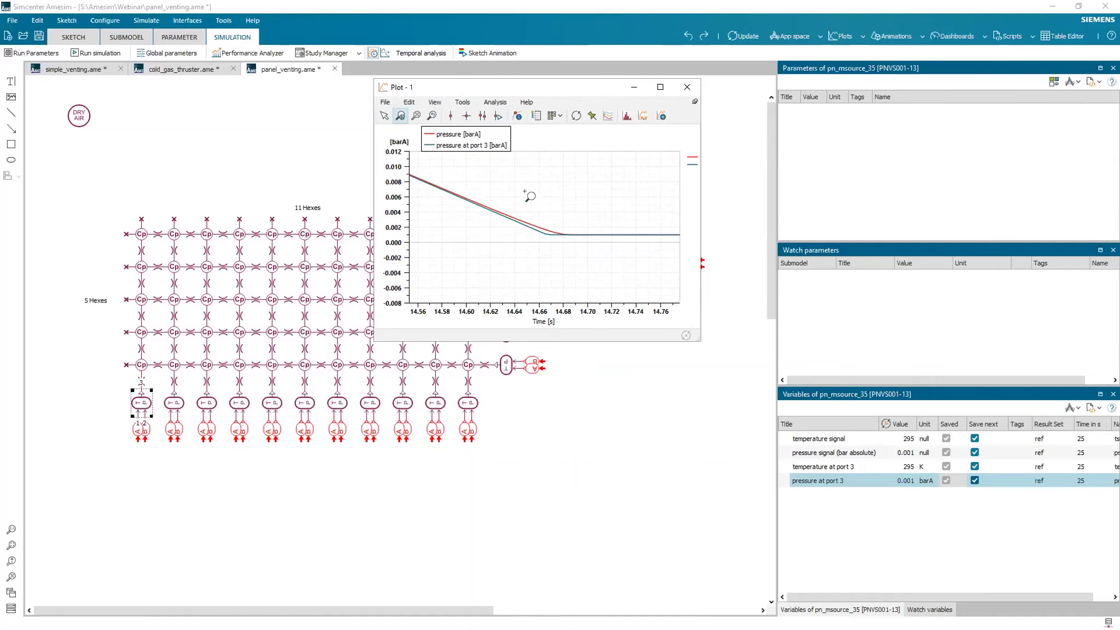
left_click_drag(488, 200, 637, 264)
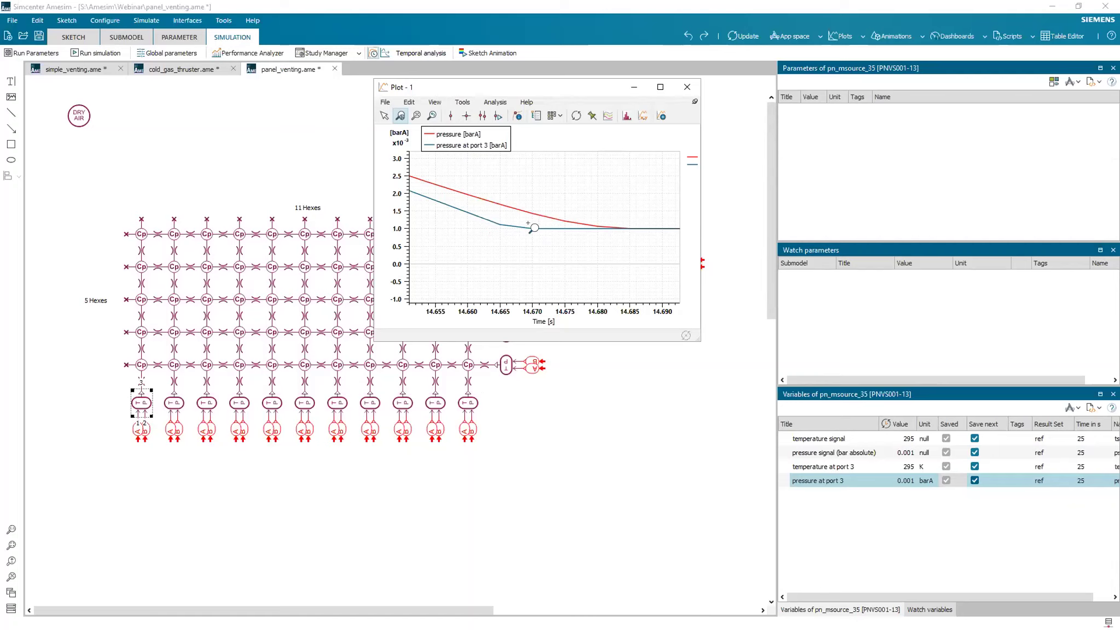
left_click(688, 87)
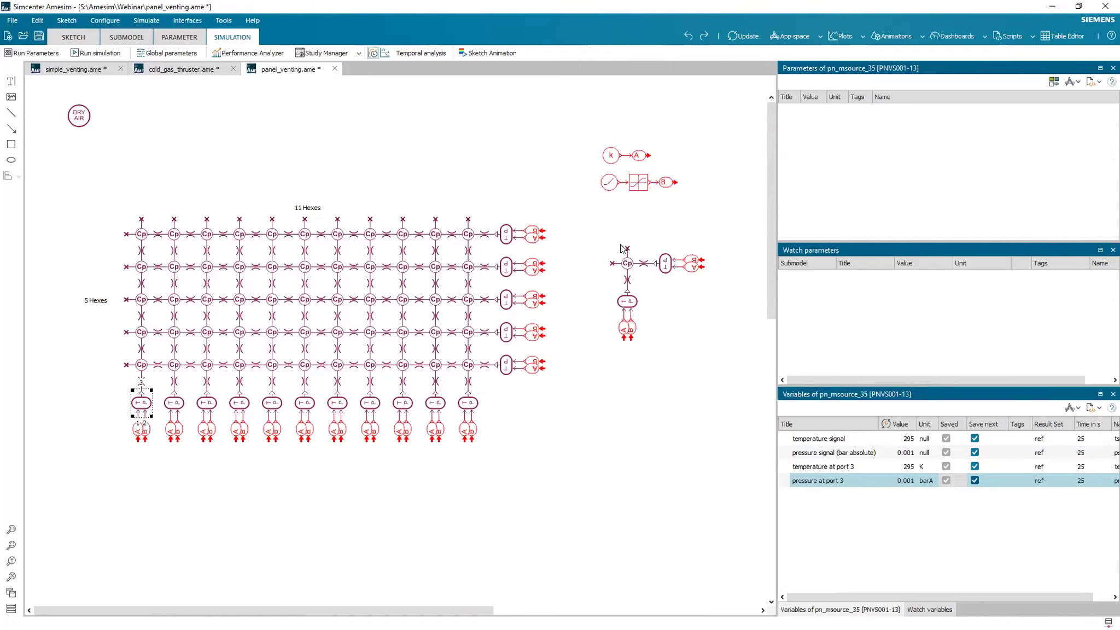
left_click(327, 52)
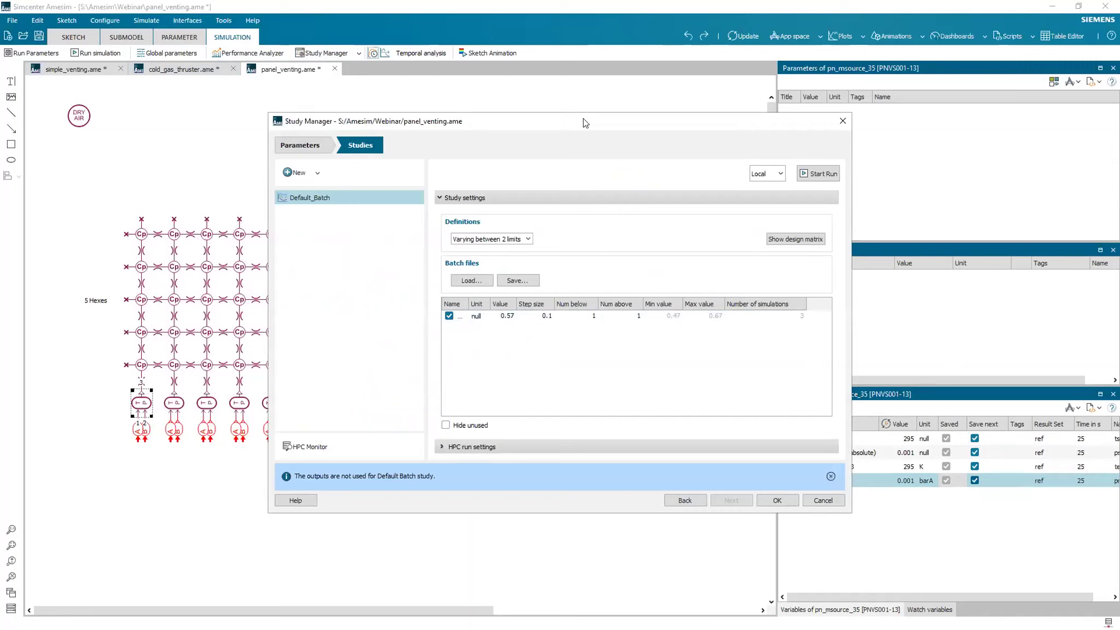
left_click_drag(655, 124, 539, 119)
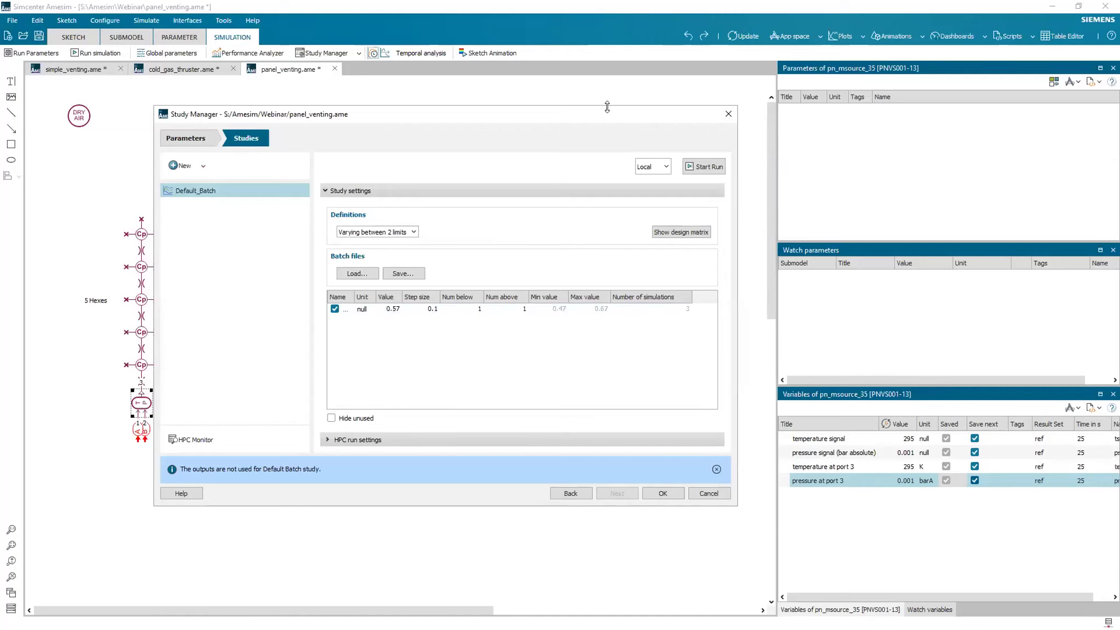
left_click_drag(600, 112, 445, 199)
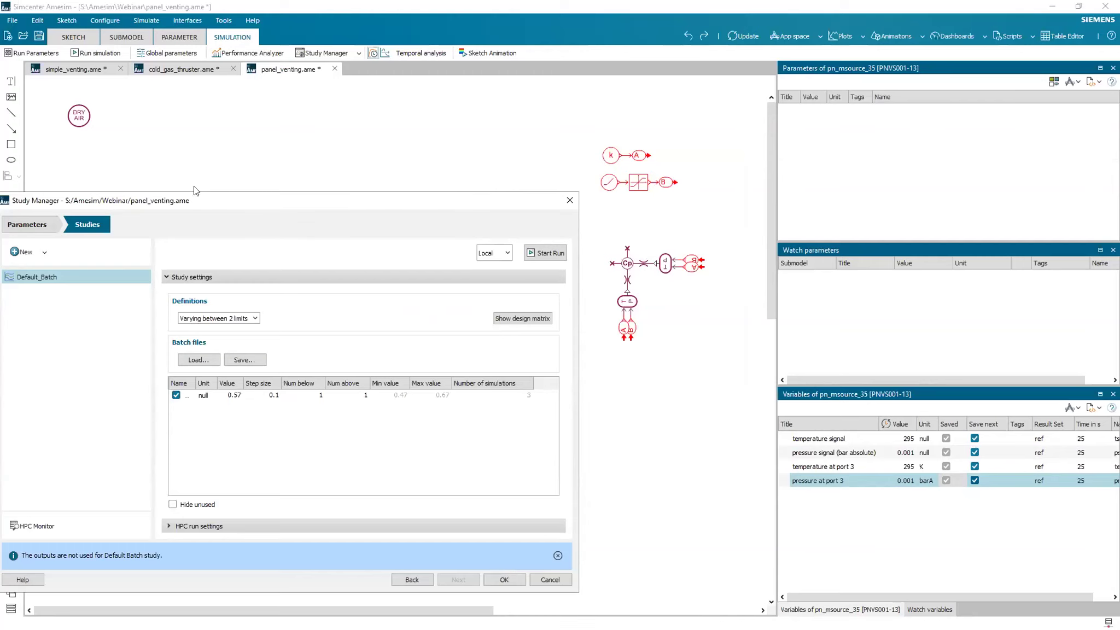
left_click_drag(304, 203, 429, 73)
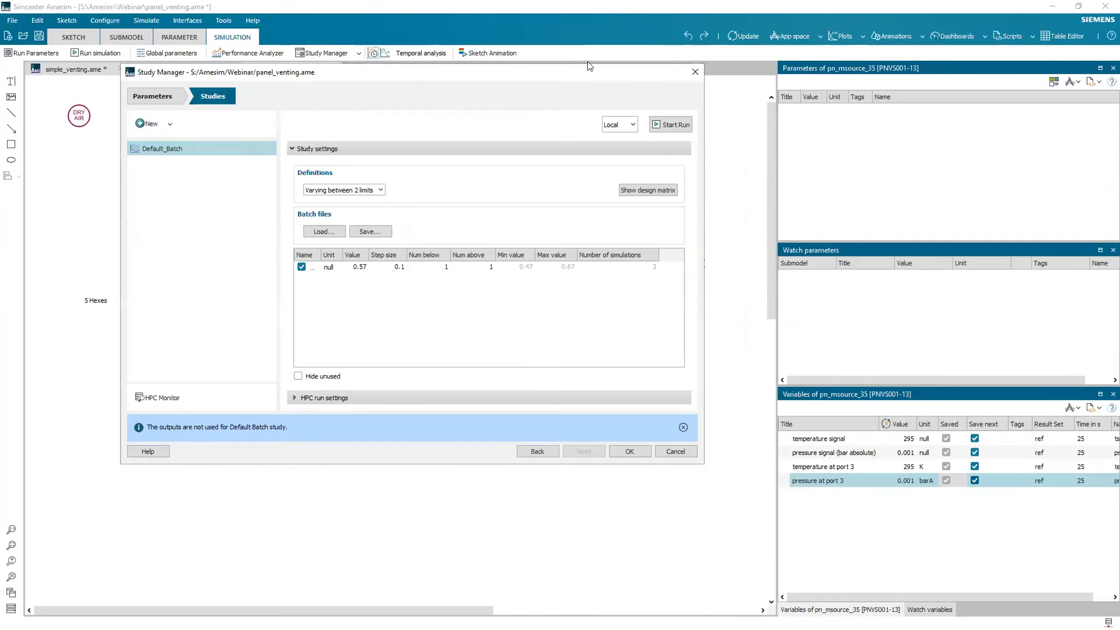
left_click(358, 272)
left_click(153, 96)
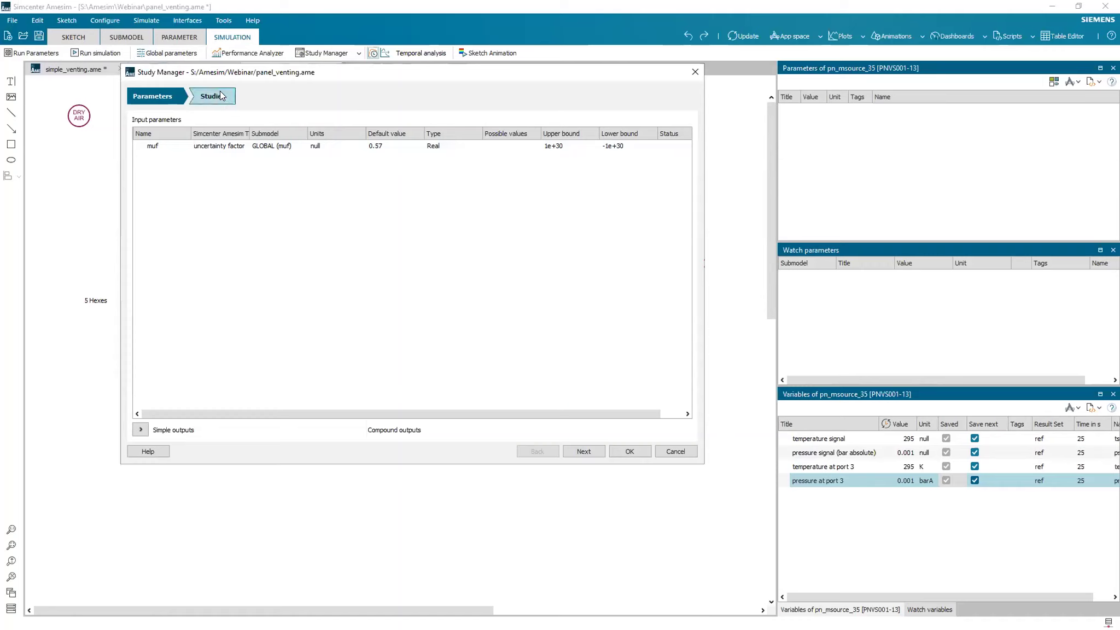
left_click(209, 96)
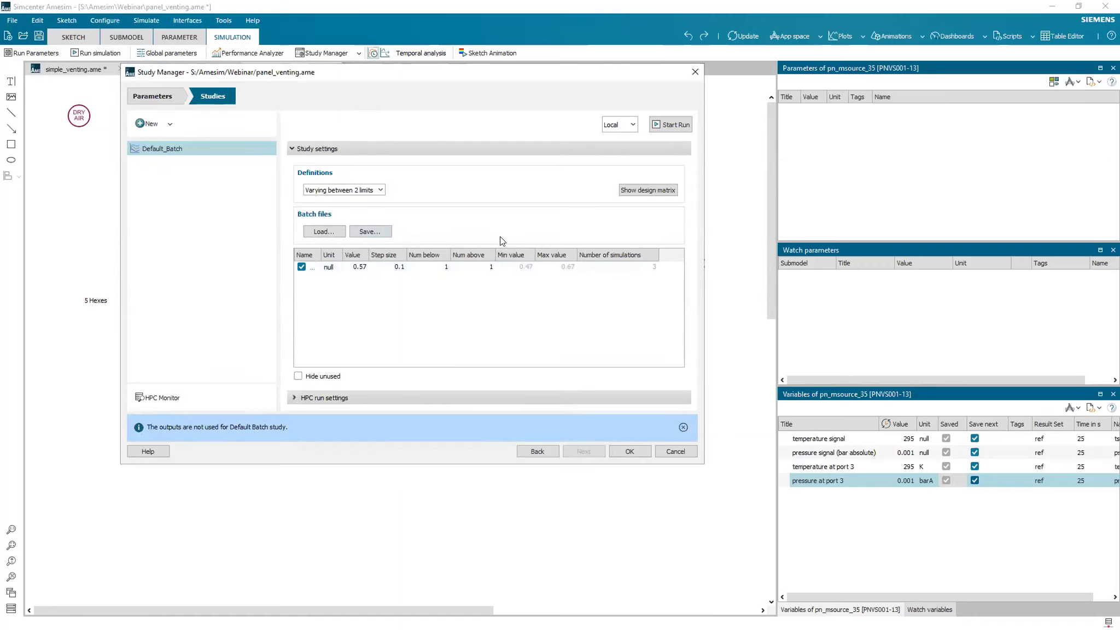
left_click(676, 451)
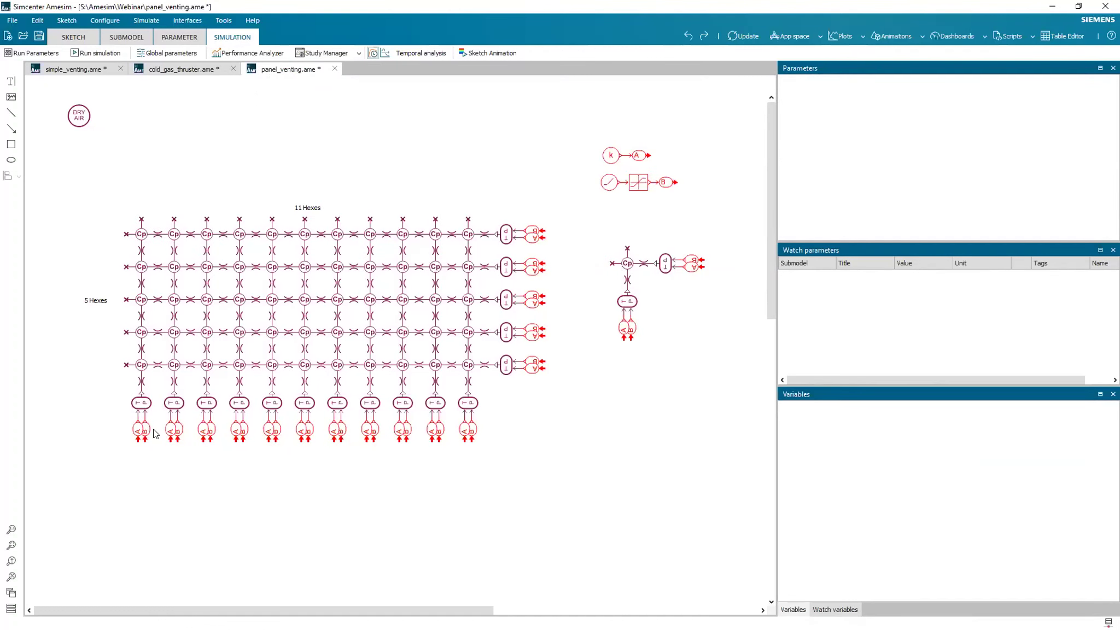
Step: Plot the mass source's pressure at port 3 in a new plot window
left_click(141, 404)
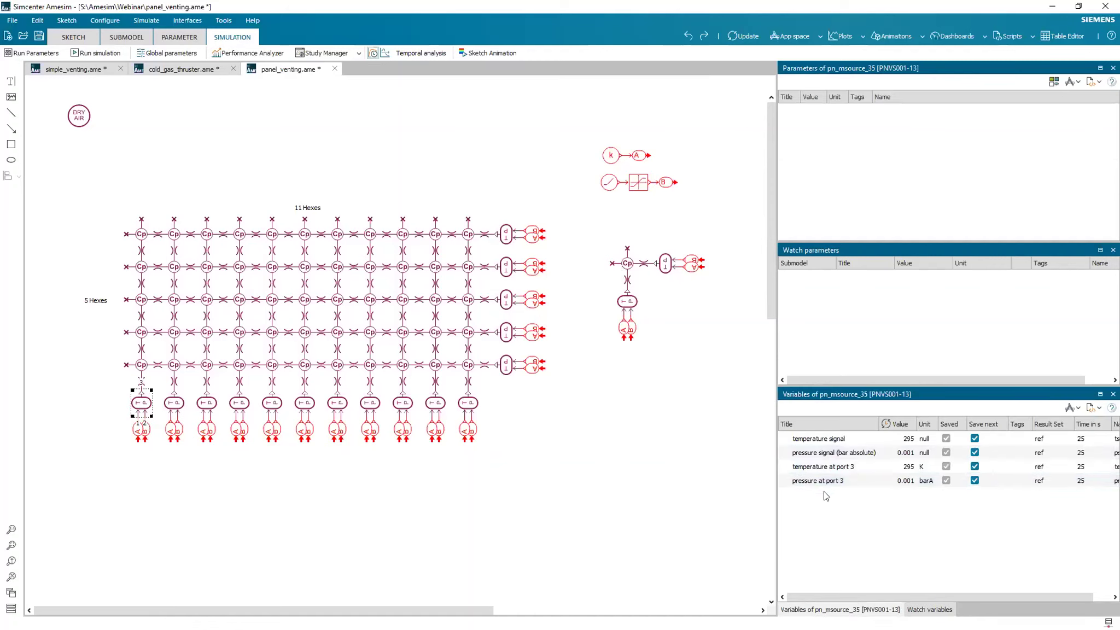
left_click_drag(841, 479, 632, 443)
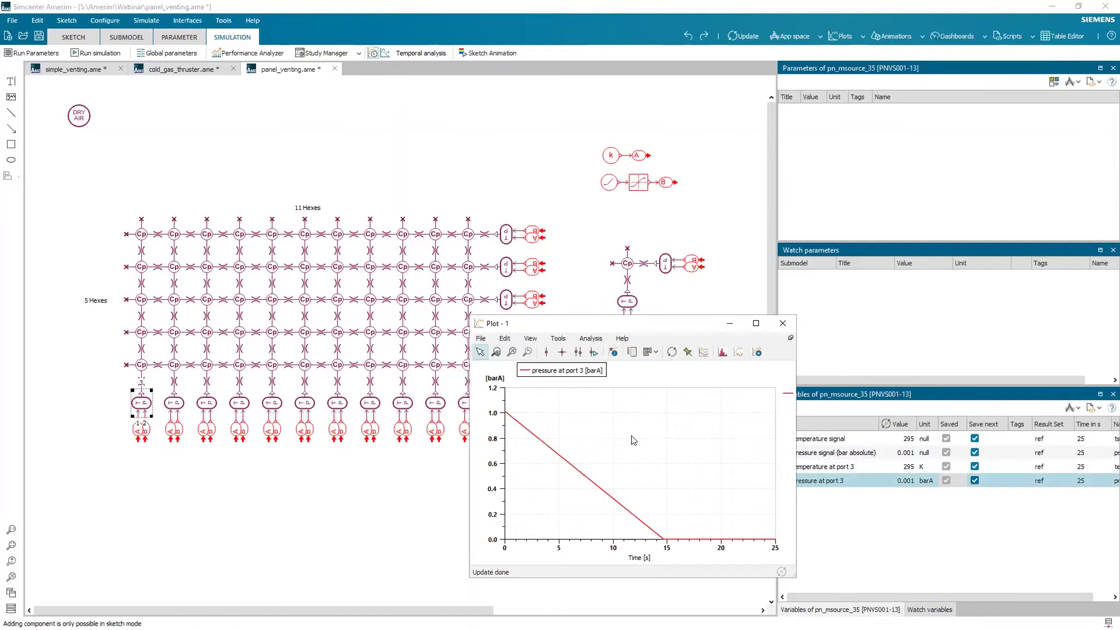
left_click(150, 235)
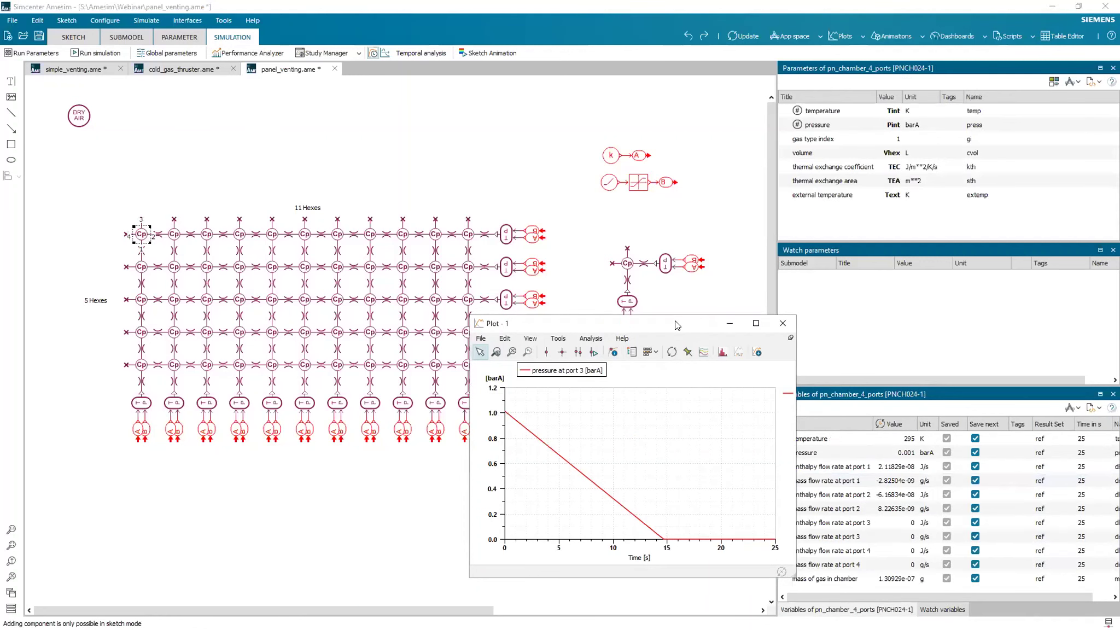
left_click_drag(678, 322, 482, 296)
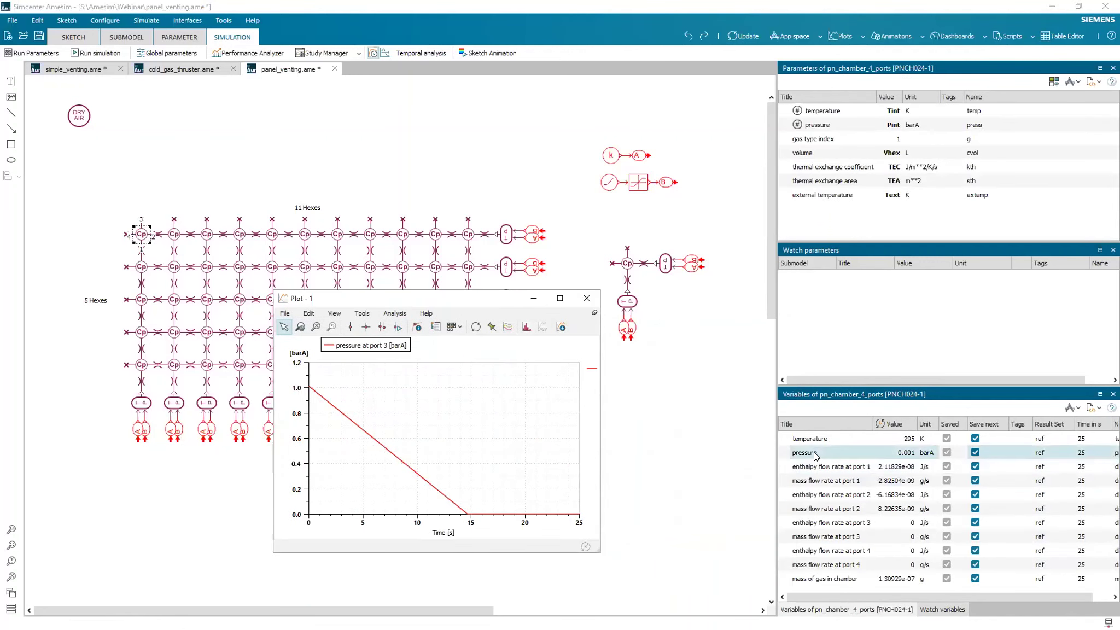
Step: Add the corner and single chamber pressures to Plot-1 and maximize it
left_click(815, 453)
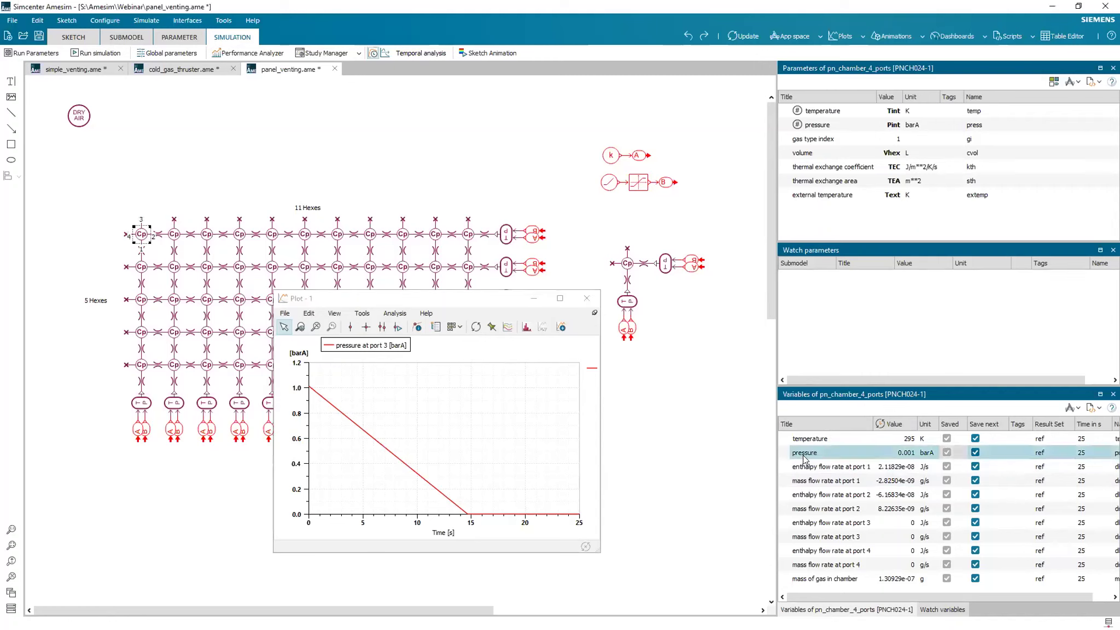
left_click_drag(806, 456, 443, 453)
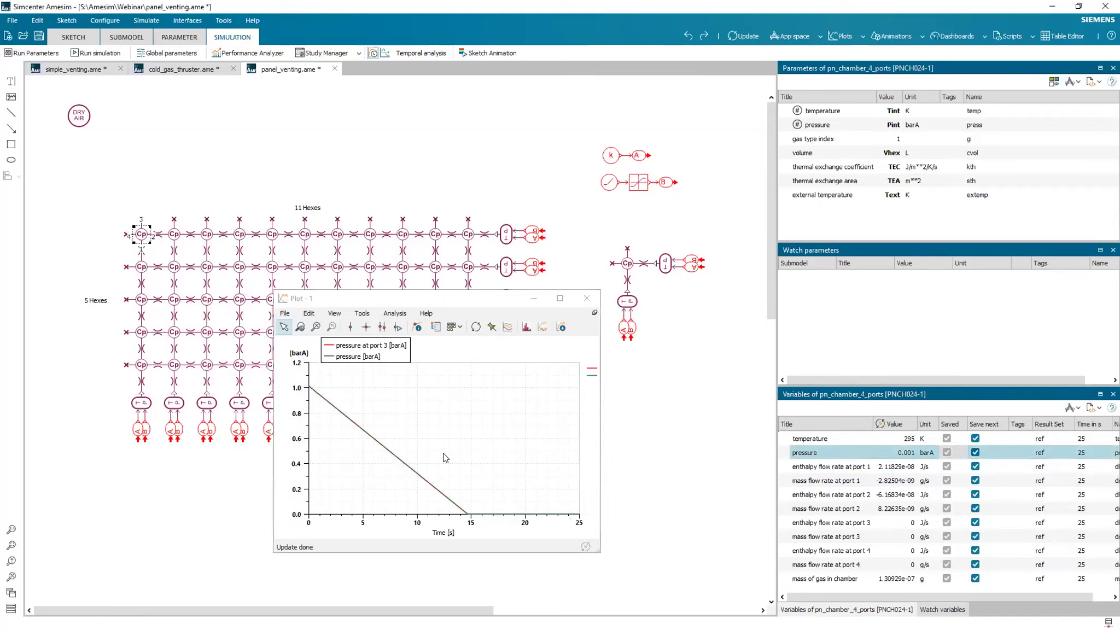
left_click(628, 265)
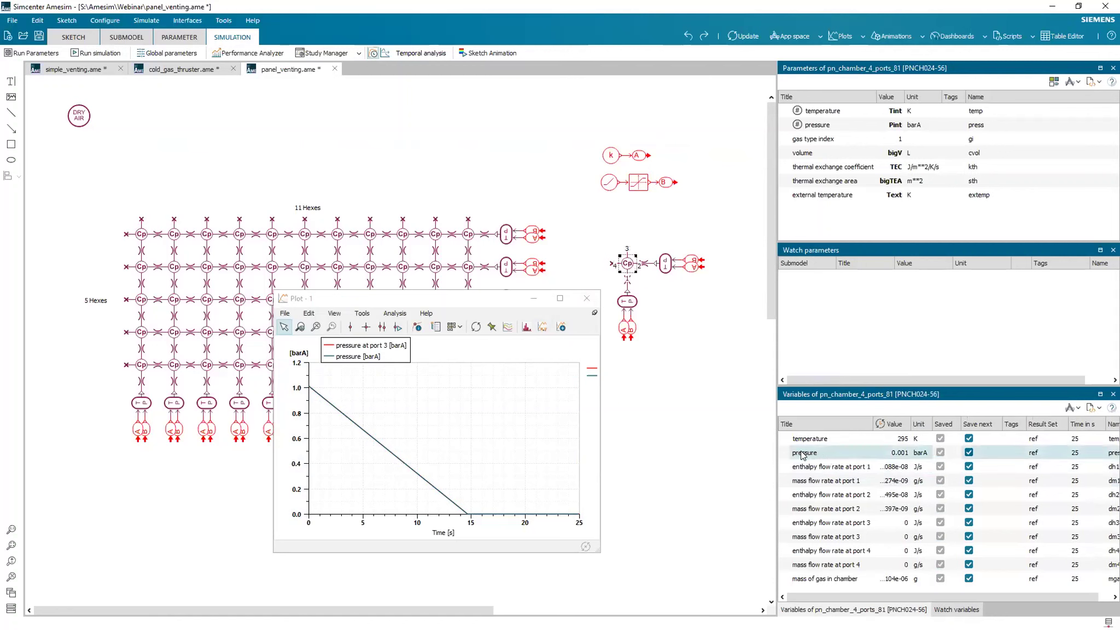
left_click_drag(803, 456, 453, 468)
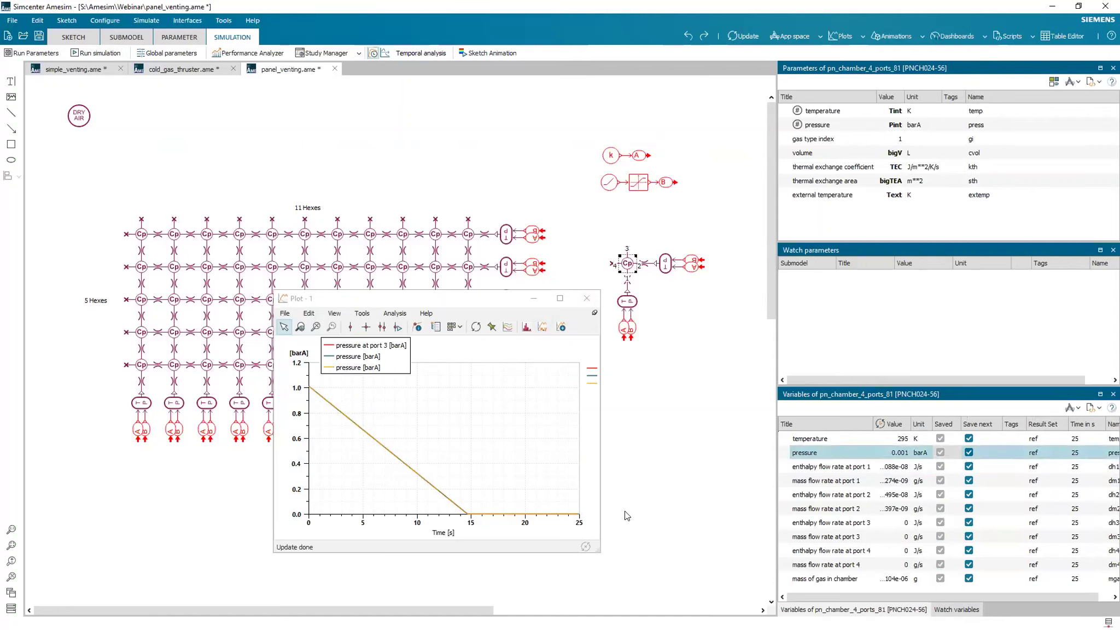
left_click(560, 298)
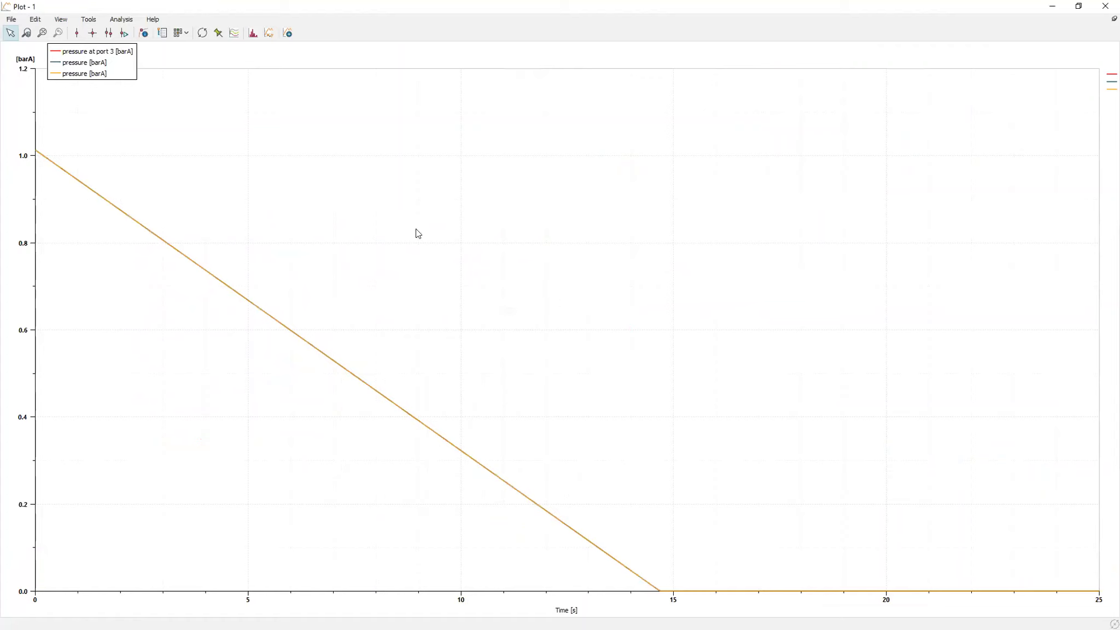
Step: Use View > Zoom to close in on 14.3–14.95 s where curves meet the time axis
left_click(62, 21)
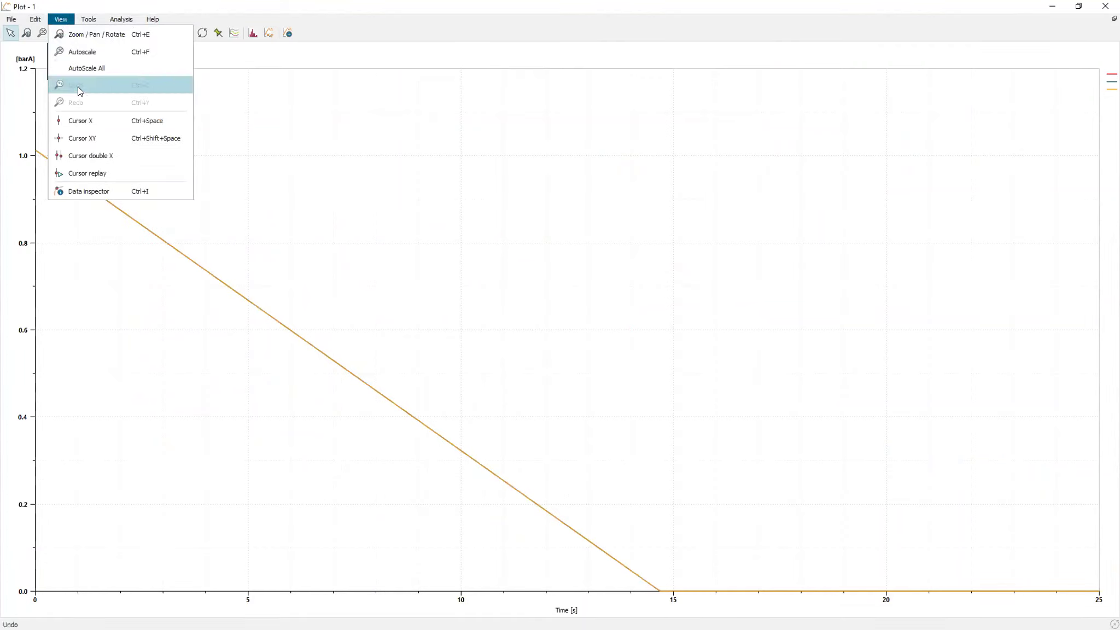
left_click(82, 35)
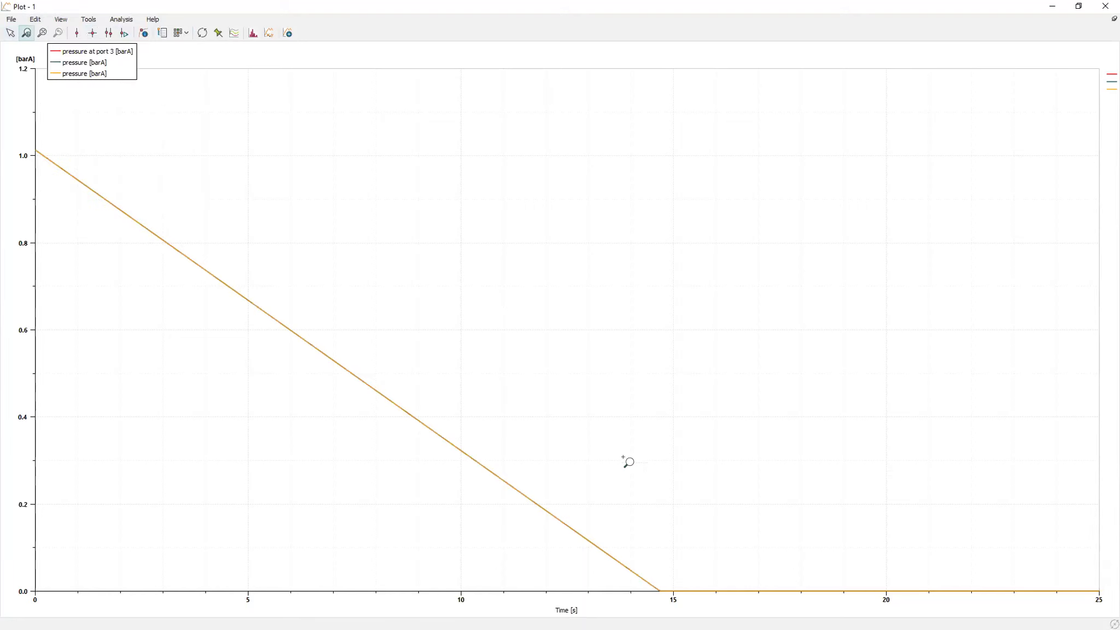
left_click_drag(645, 577, 669, 592)
left_click_drag(499, 357, 720, 464)
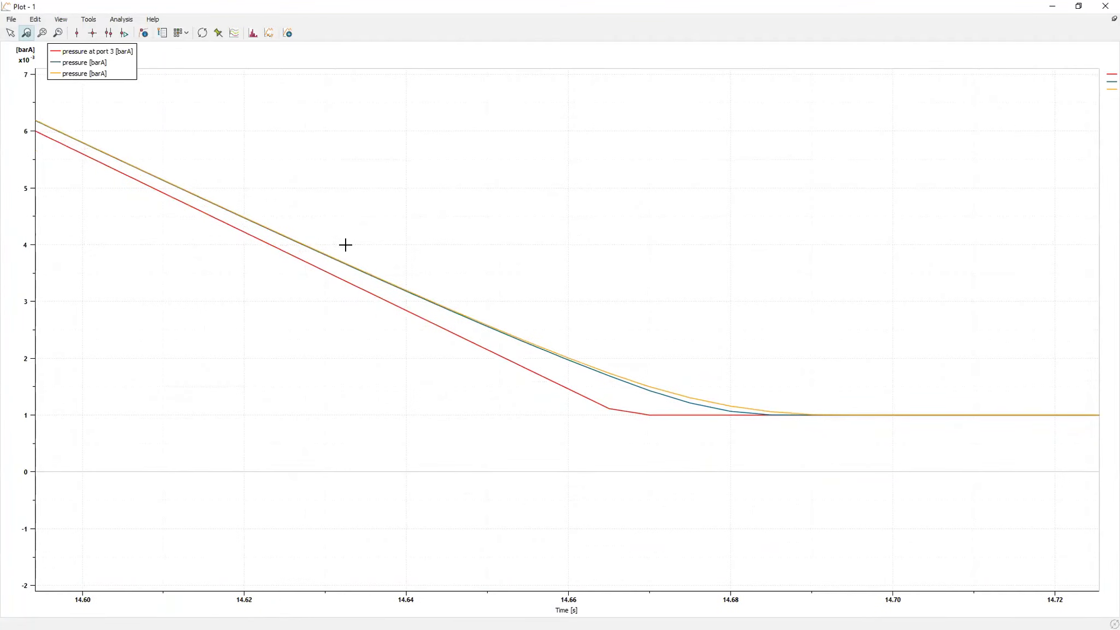
left_click_drag(344, 242, 880, 536)
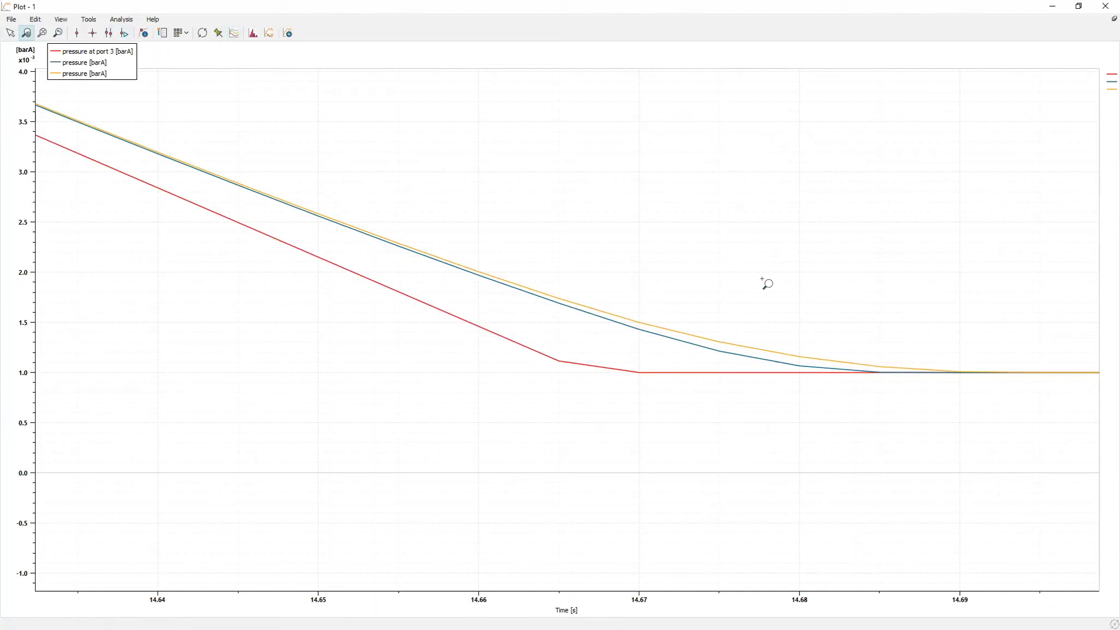
Step: Plot batch result sets 1, 2 and 3 (muf 0.47, 0.57, 0.67) and move the legend aside
left_click(235, 34)
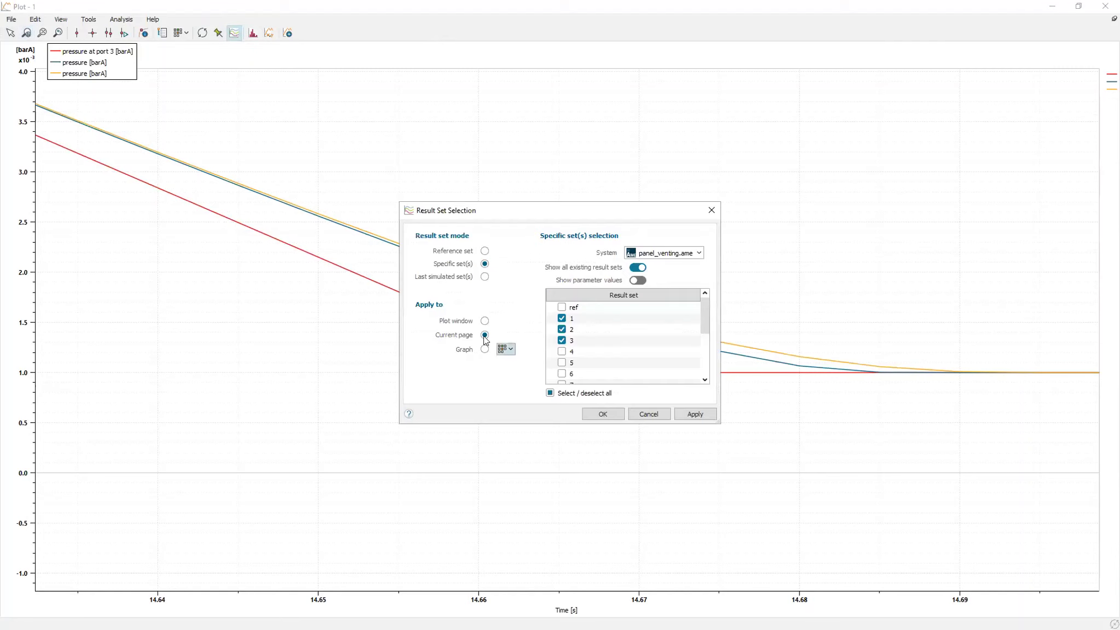
left_click(602, 415)
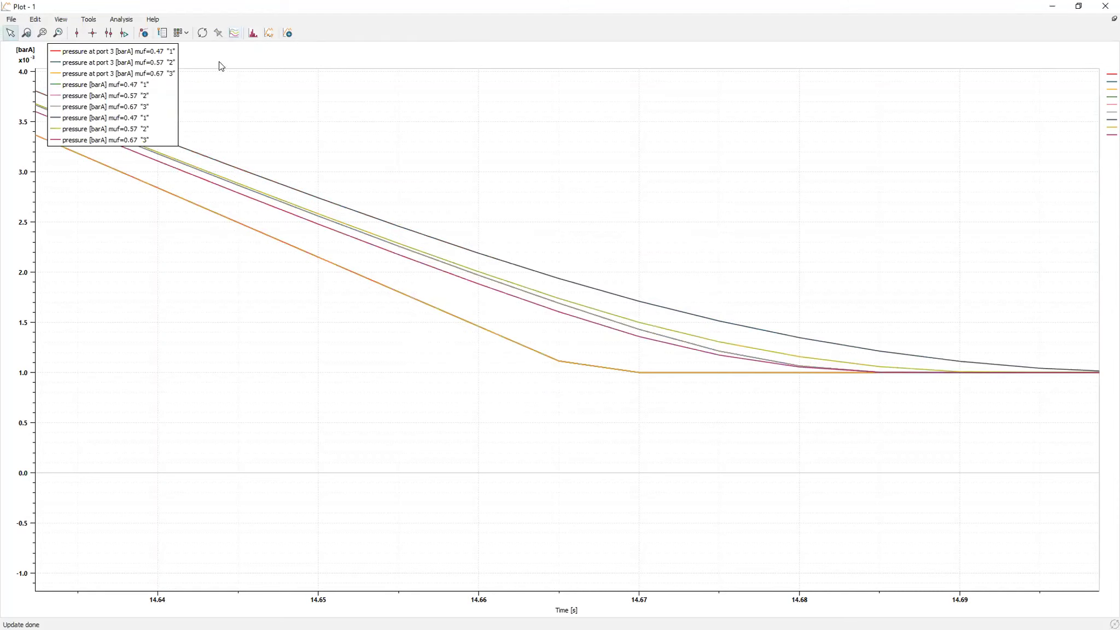
left_click_drag(133, 46, 385, 65)
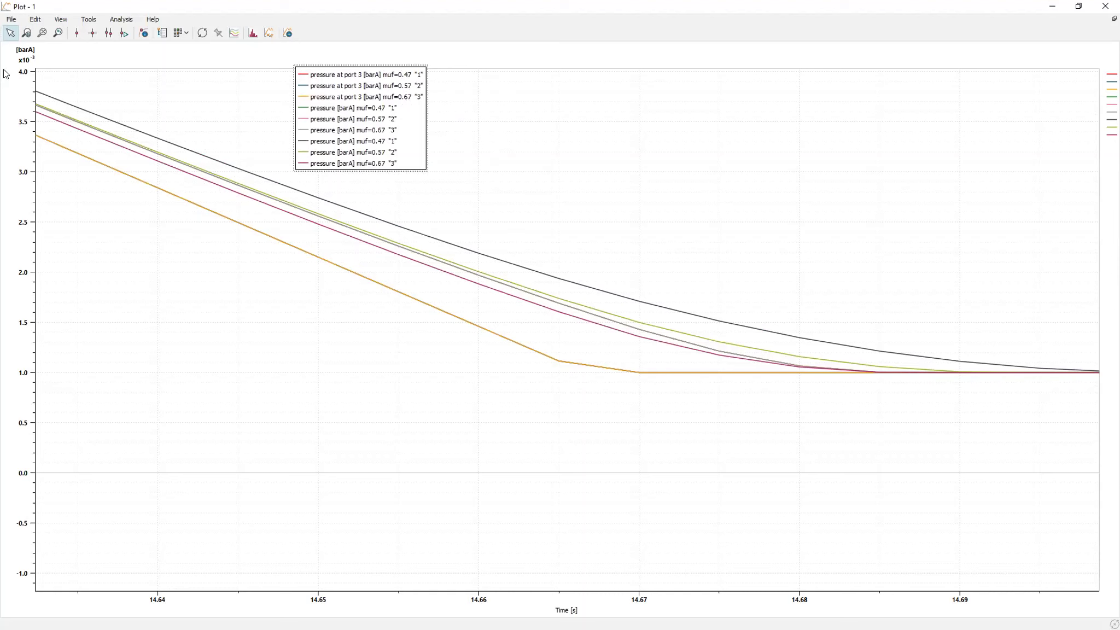
Step: Add an X cursor readout at 14.665 s and place its value box beside the legend
left_click(77, 34)
left_click_drag(79, 268, 556, 349)
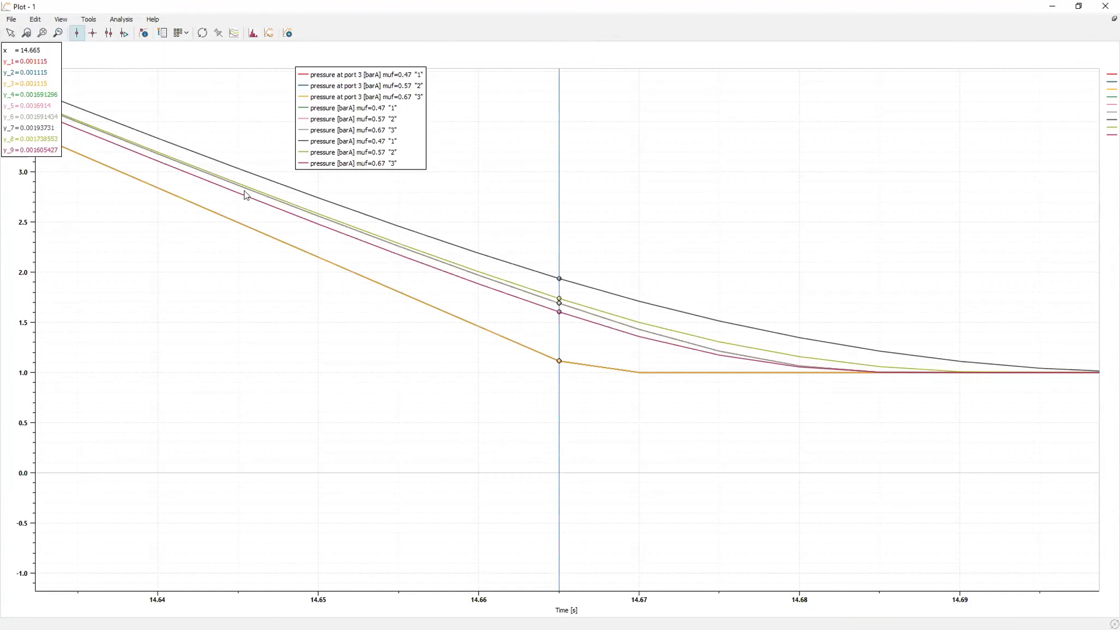
left_click_drag(48, 41, 477, 51)
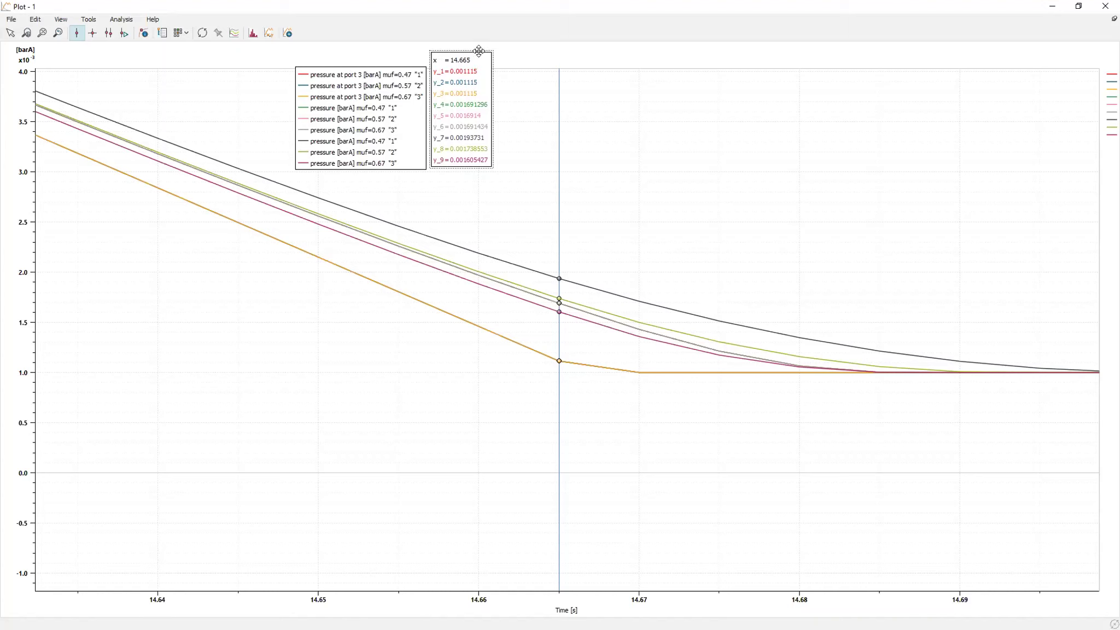
left_click_drag(479, 52, 480, 55)
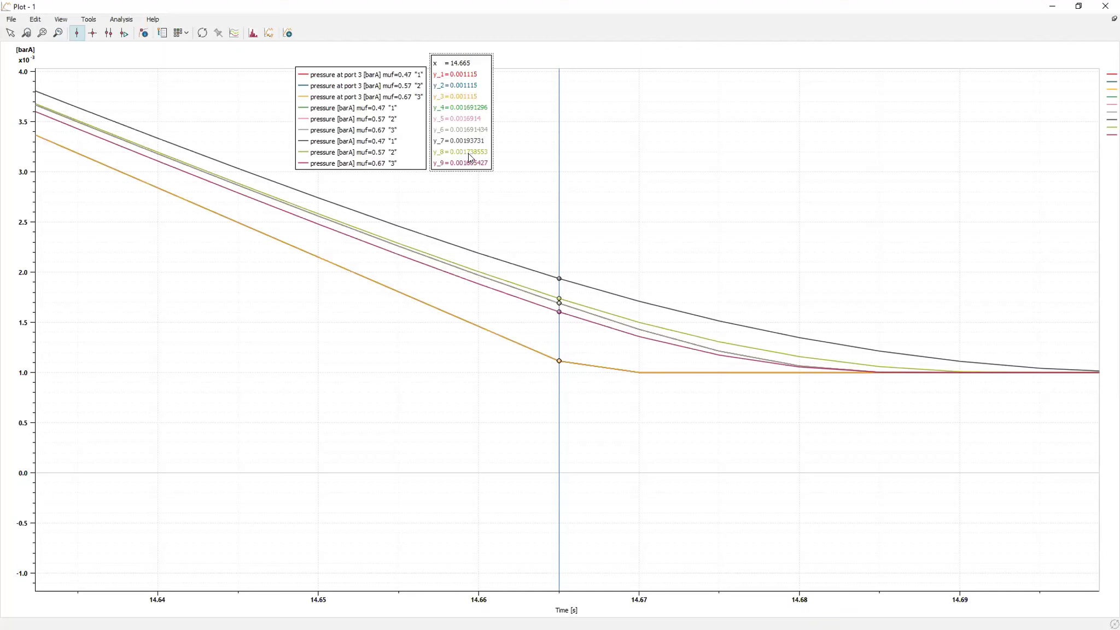
Step: Highlight the muf=0.57 legend entry and shift the cursor readout from 14.67 s to 14.66 s
left_click_drag(557, 417, 633, 426)
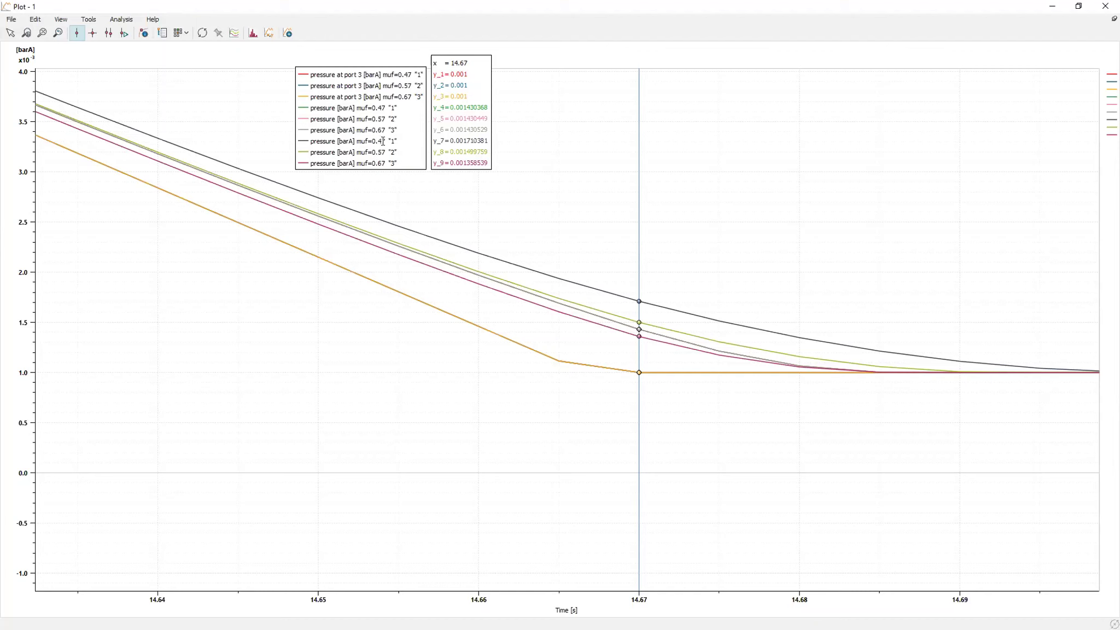
left_click_drag(372, 152, 392, 152)
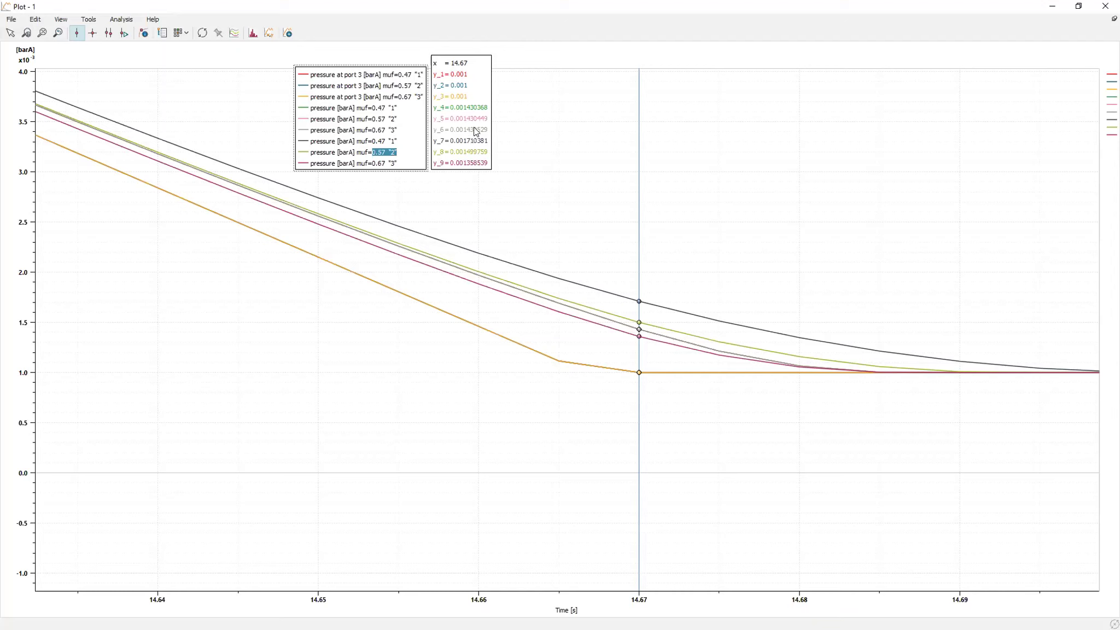
left_click(635, 434)
left_click_drag(607, 436, 581, 439)
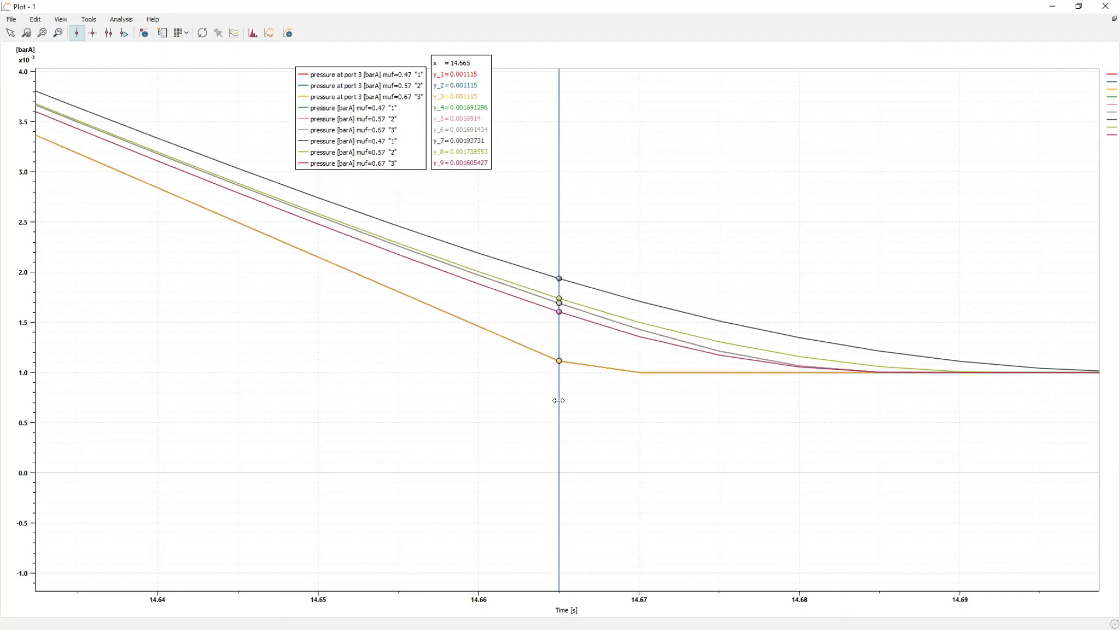
left_click_drag(558, 401, 512, 389)
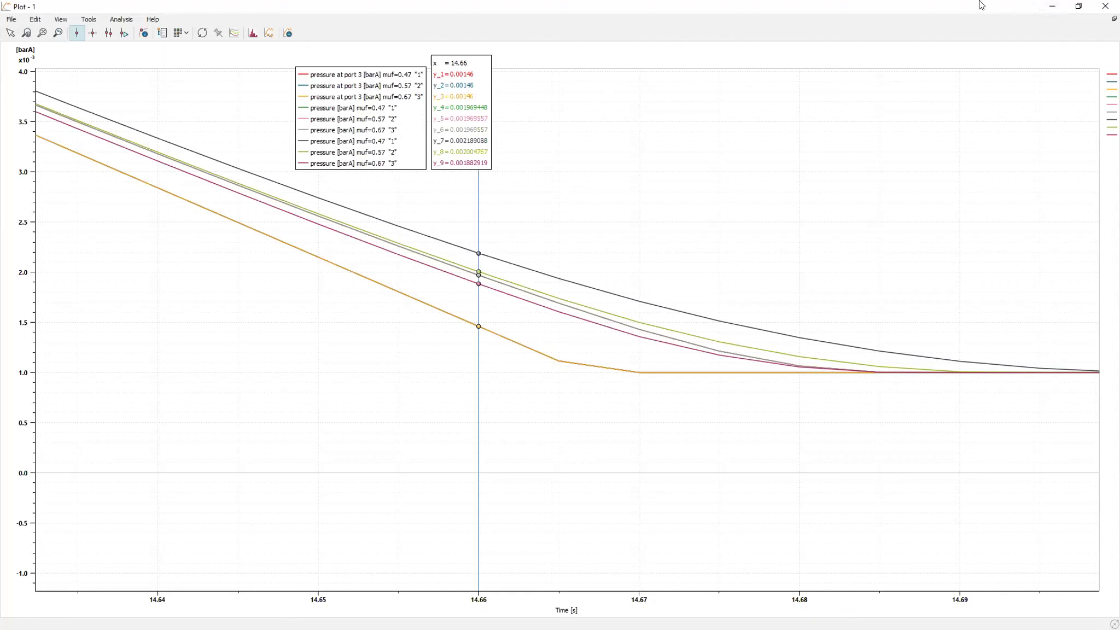
Step: Minimize Plot - 1, select the single-chamber sub-circuit, then clear the selection on the panel_venting sketch
left_click(1053, 6)
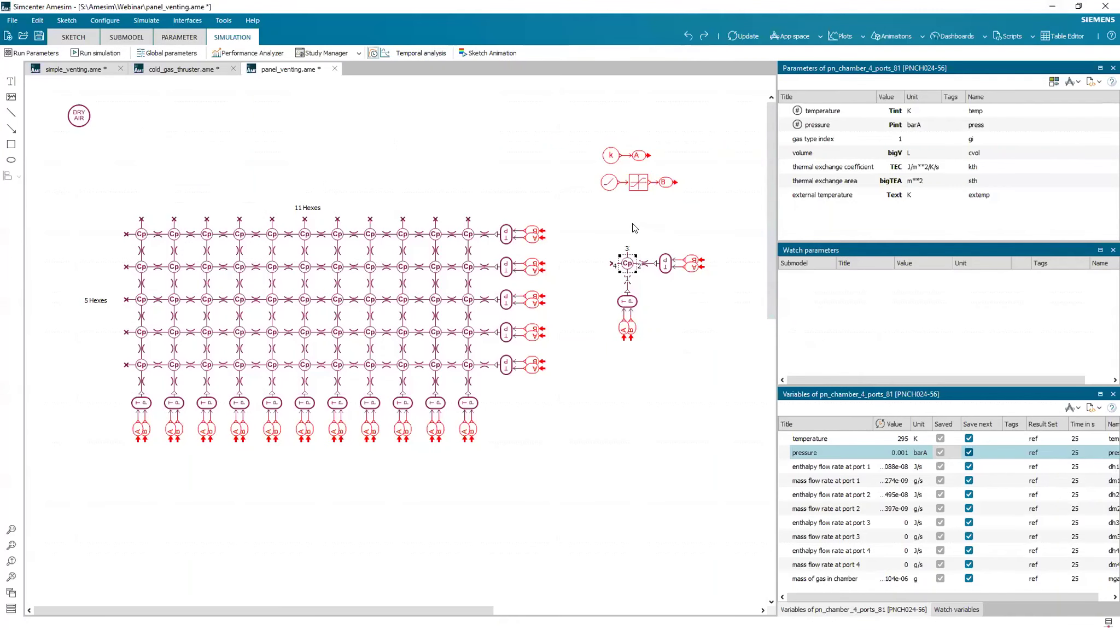
left_click(635, 228)
left_click_drag(705, 232, 585, 361)
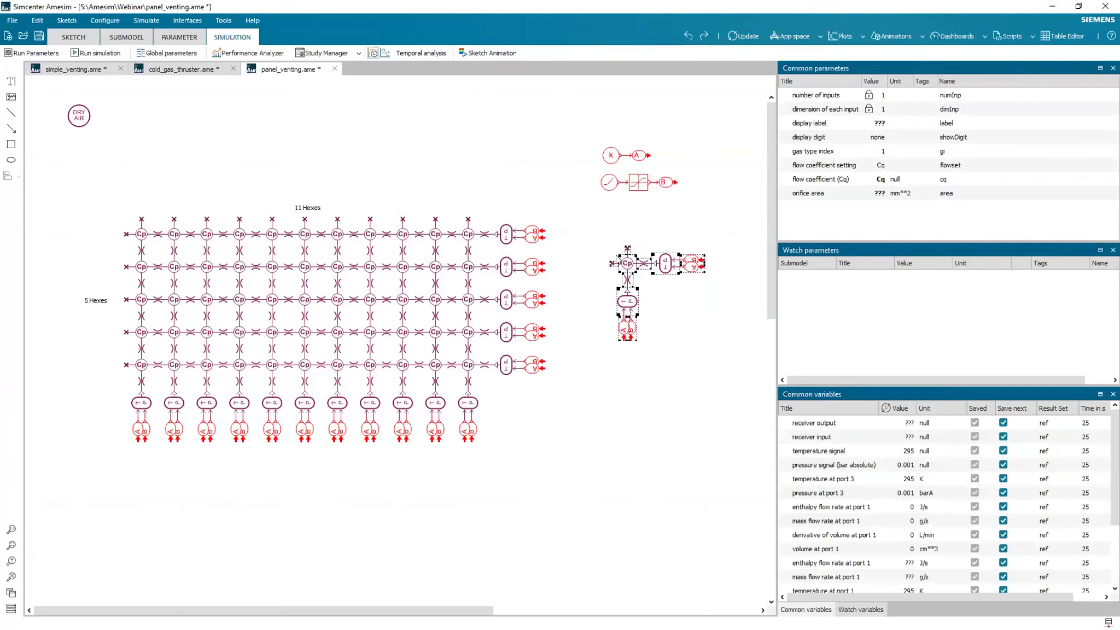
left_click(642, 215)
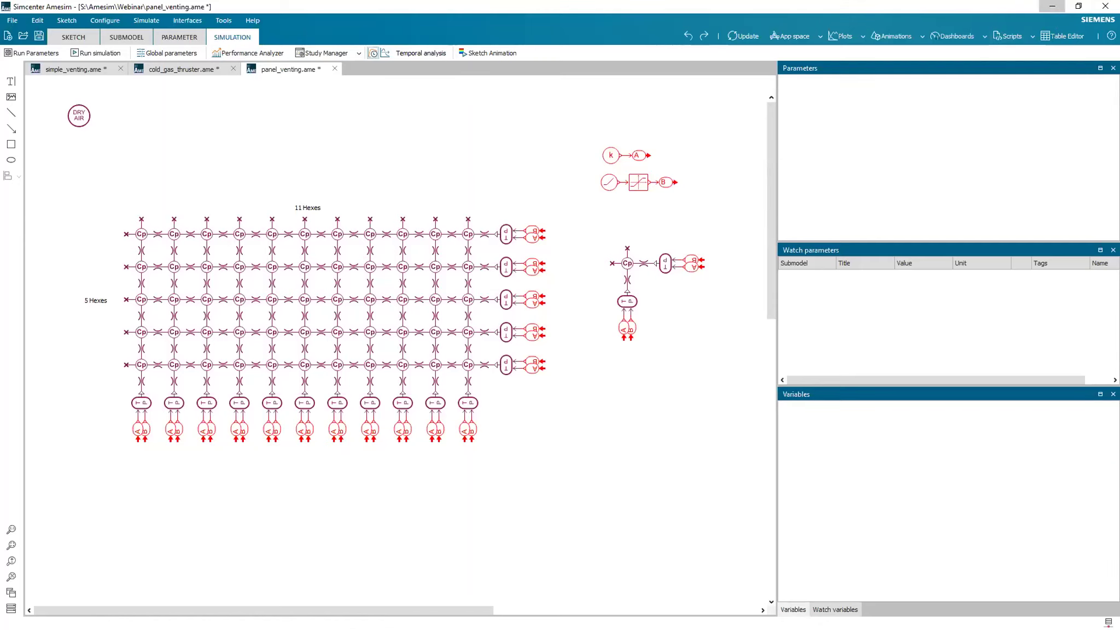
Step: Advance the Venting Space Systems slide show from slide 1 to the Q&A slide 3
key("alt+Tab")
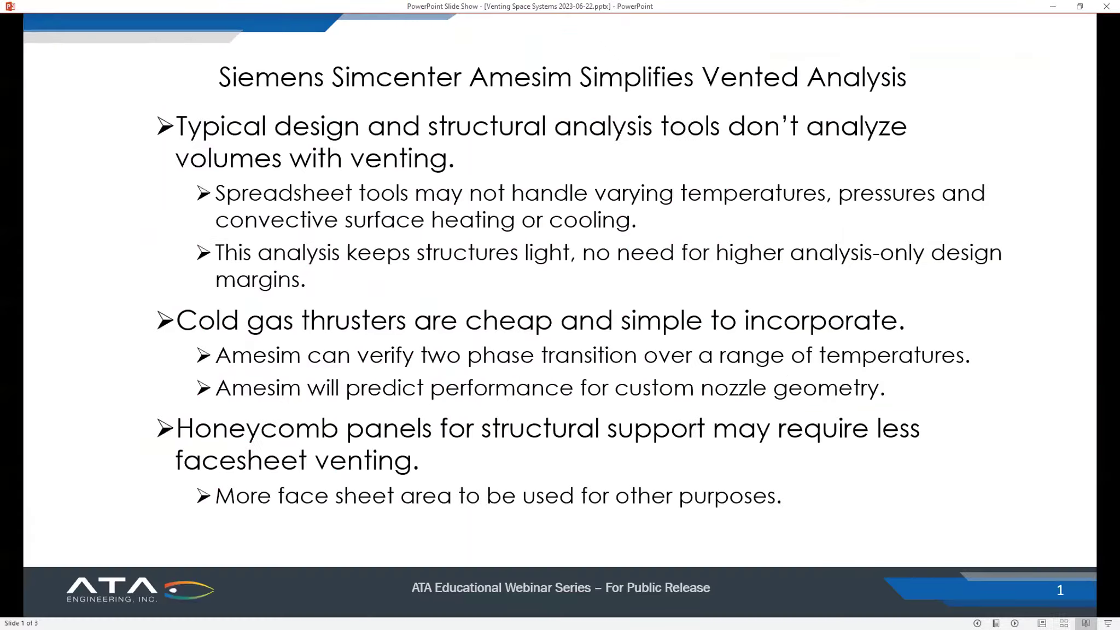
left_click(704, 562)
left_click(700, 558)
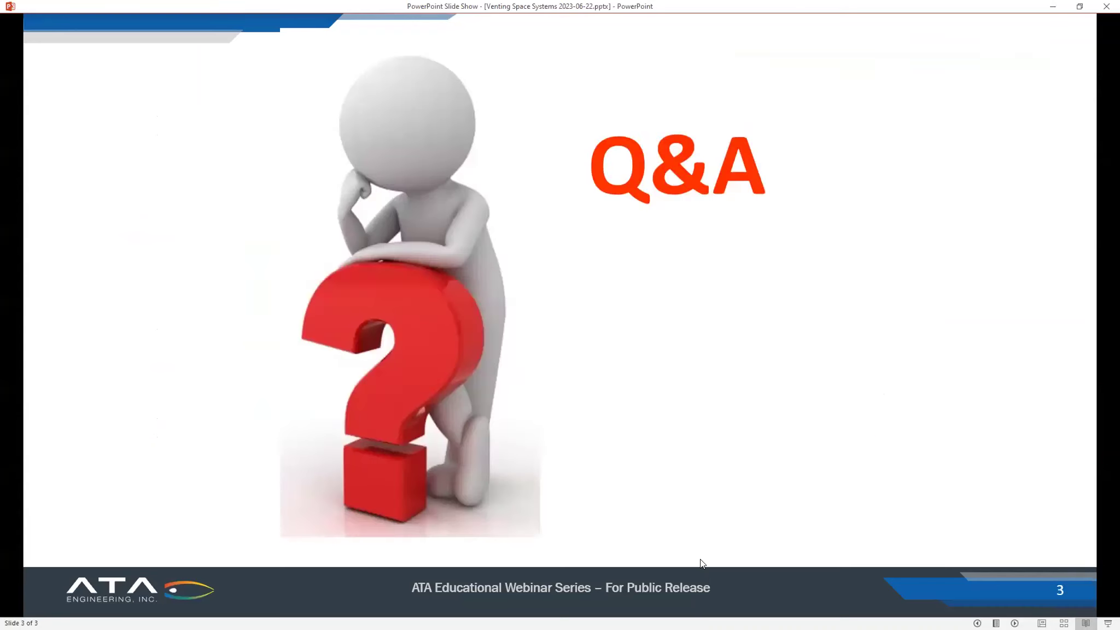